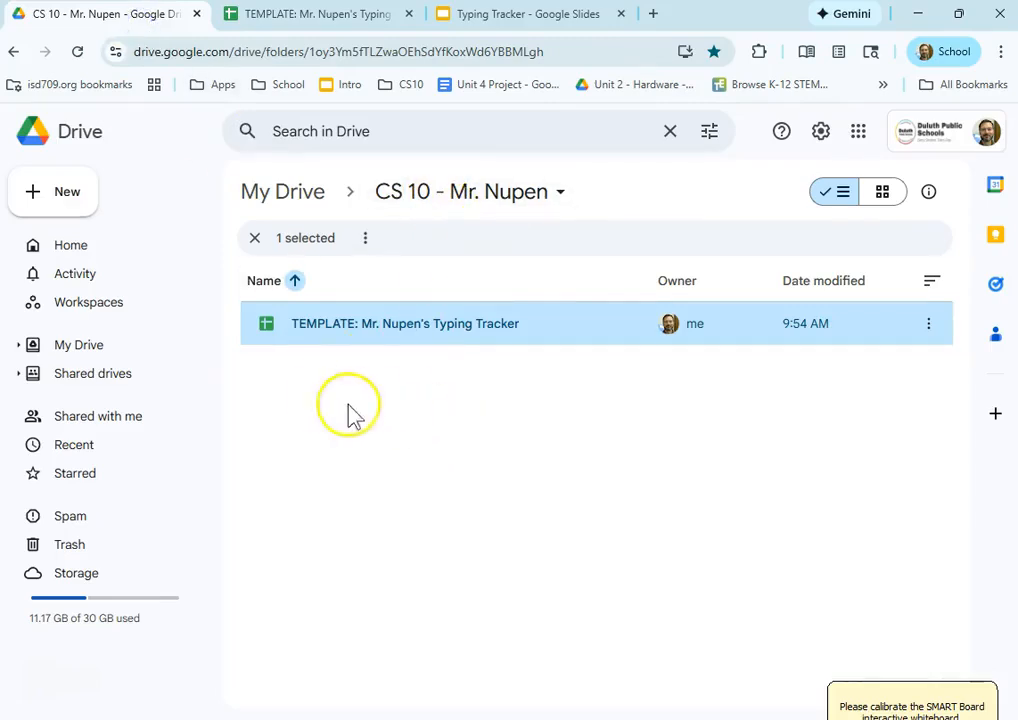
Create a new blank Google Sheets spreadsheet in the CS 10 folder and dismiss the pre-built table suggestions
{"action": "left_click", "coordinate": [52, 190]}
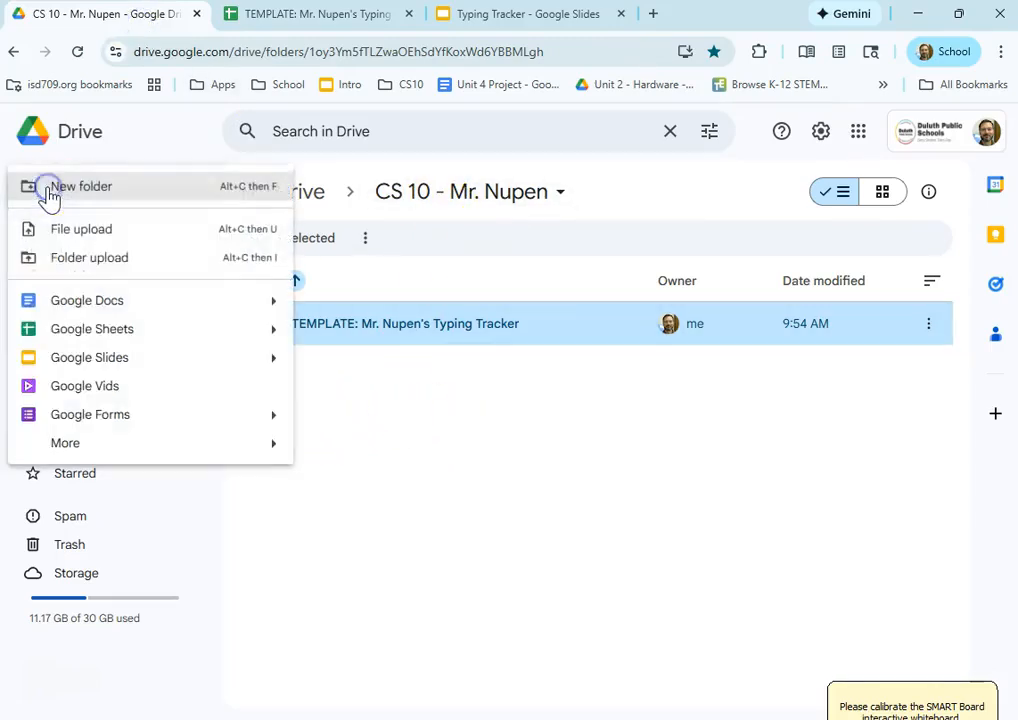
{"action": "left_click", "coordinate": [66, 334]}
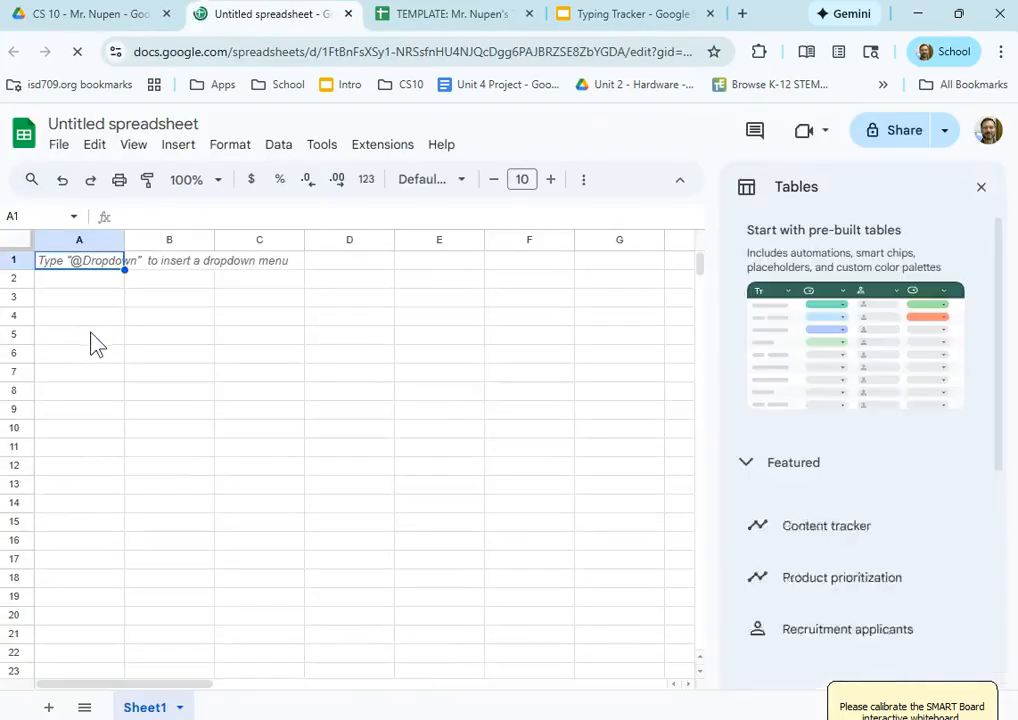
{"action": "left_click", "coordinate": [982, 190]}
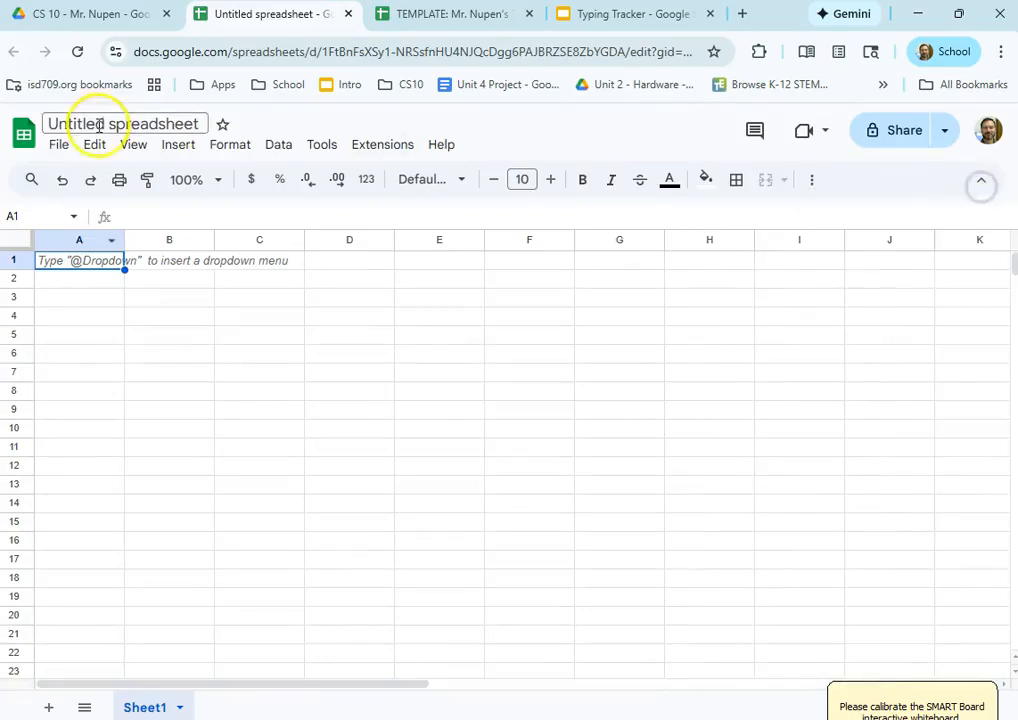
Rename the untitled spreadsheet with the owner's name in possessive form followed by "Typing Tracker"
{"action": "left_click", "coordinate": [97, 124]}
{"action": "double_click", "coordinate": [97, 124]}
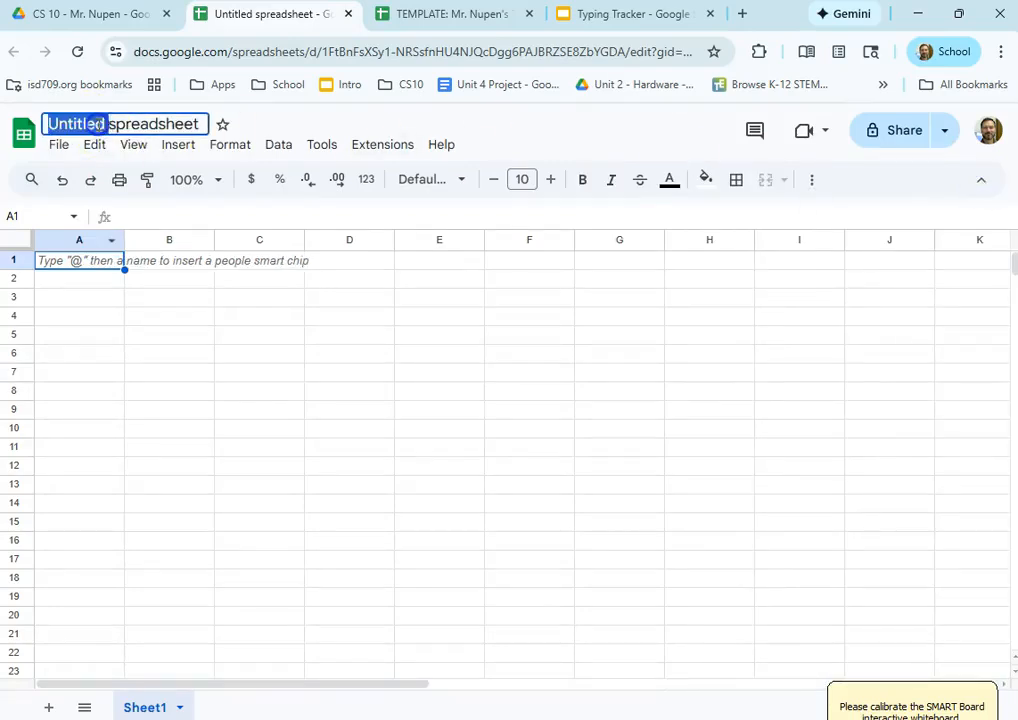
{"action": "triple_click", "coordinate": [97, 124]}
{"action": "type", "text": "Mr"}
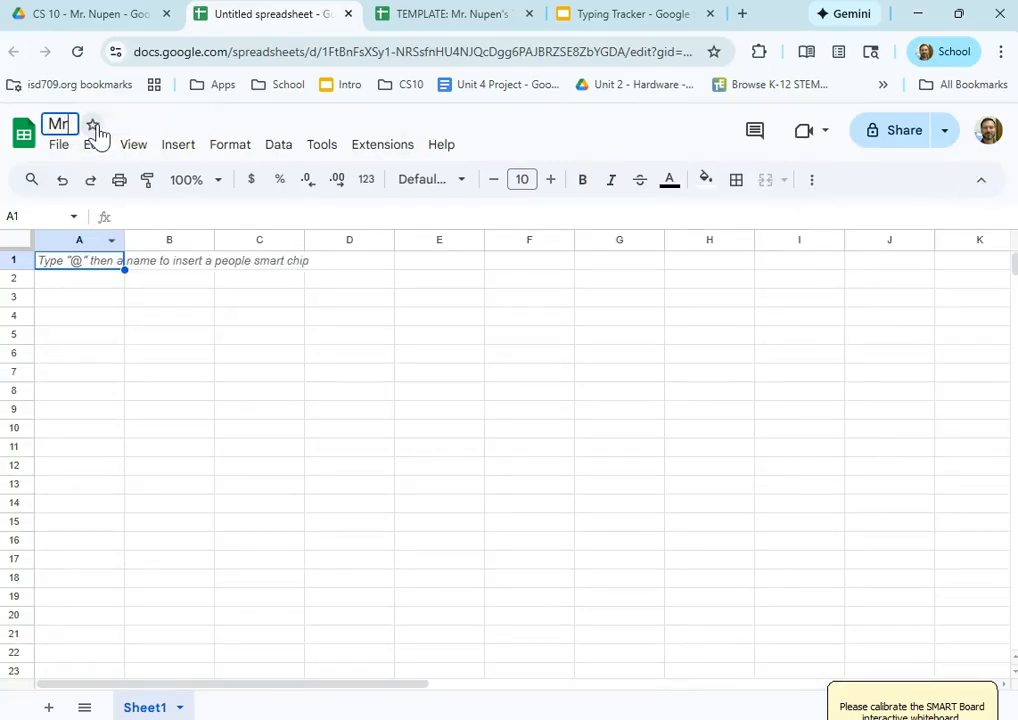
{"action": "type", "text": ". Nupen's Typing Tracker"}
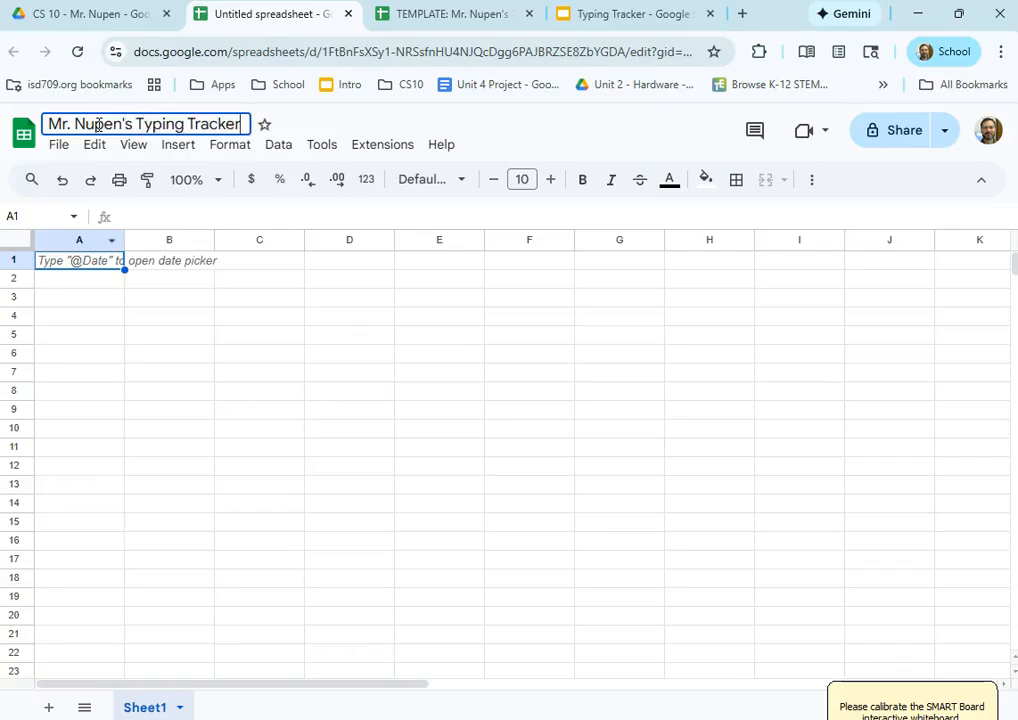
{"action": "key", "text": "Return"}
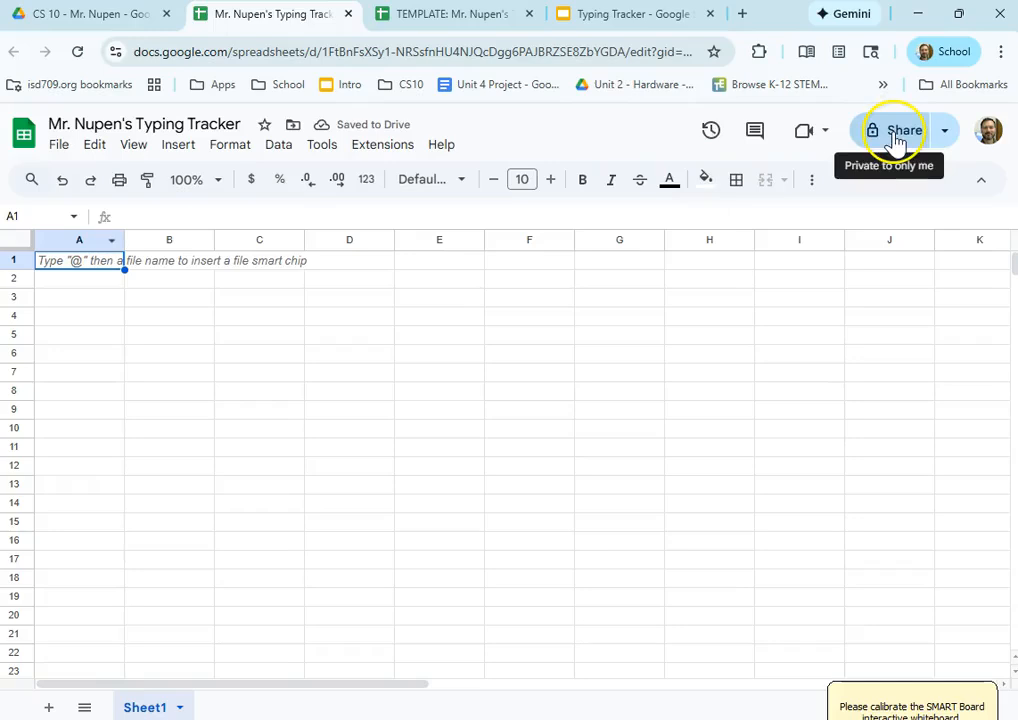
Review who has access to the spreadsheet in its sharing settings, leaving them as they are
{"action": "left_click", "coordinate": [896, 136]}
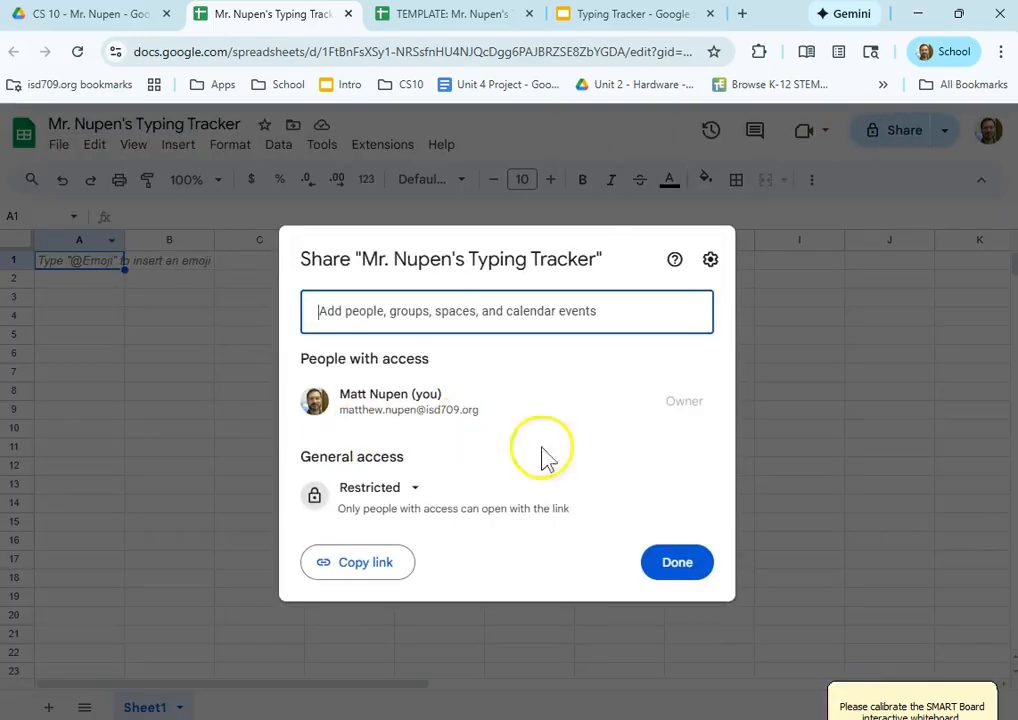
{"action": "left_click", "coordinate": [695, 566]}
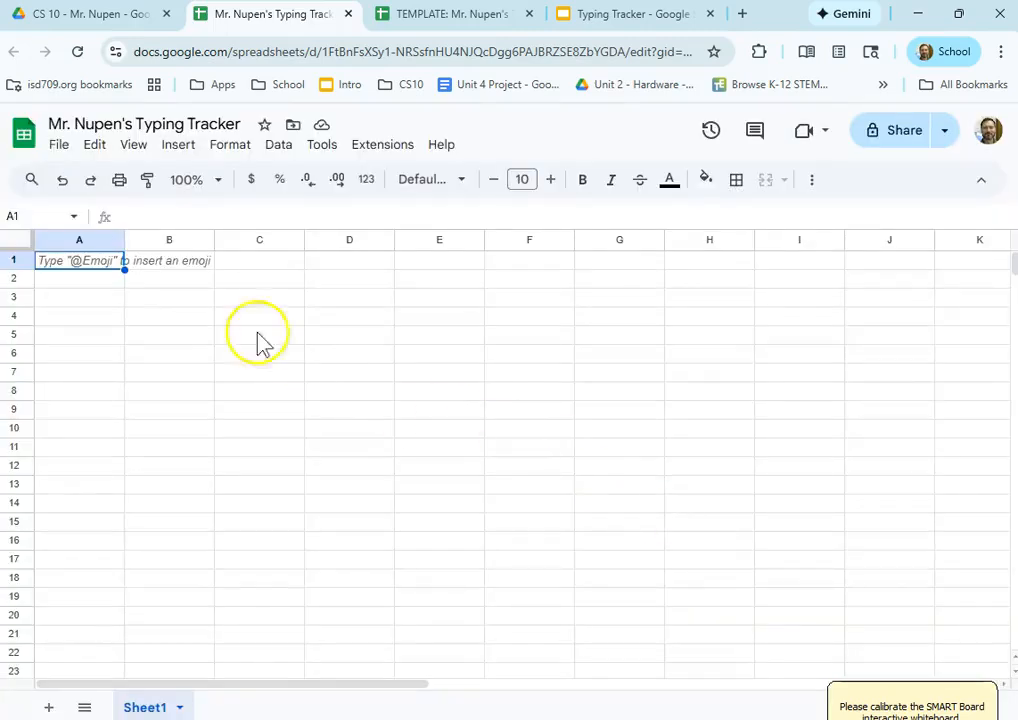
Highlight columns A, B and C and rows 1 and 2 in turn to examine the sheet's grid layout
{"action": "left_click", "coordinate": [77, 243]}
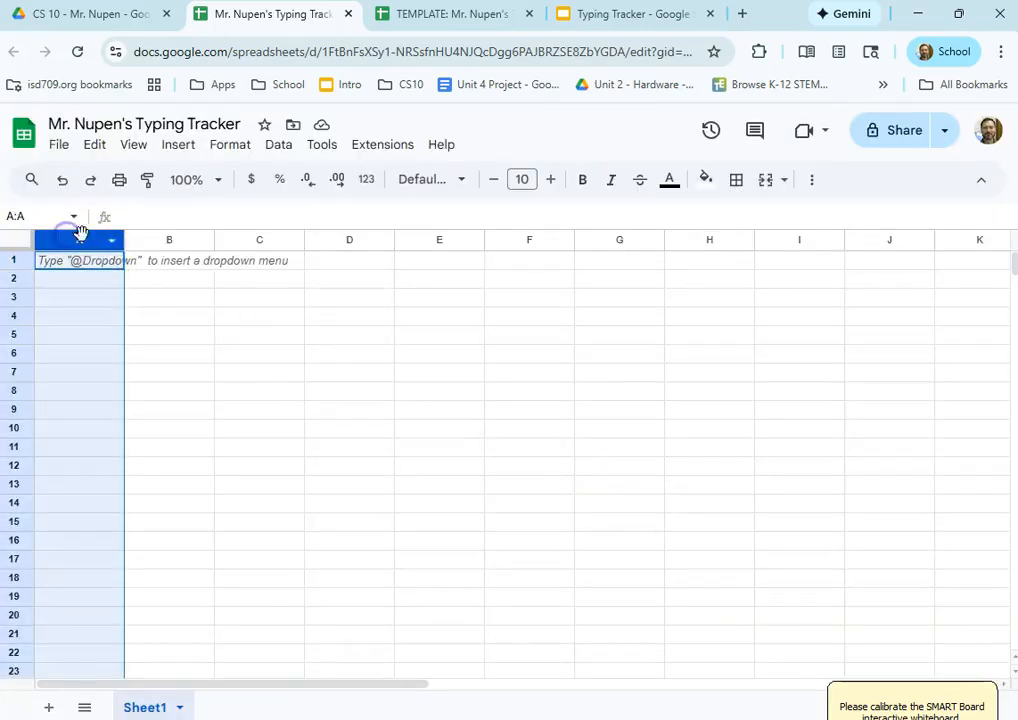
{"action": "left_click", "coordinate": [152, 243]}
{"action": "left_click", "coordinate": [257, 243]}
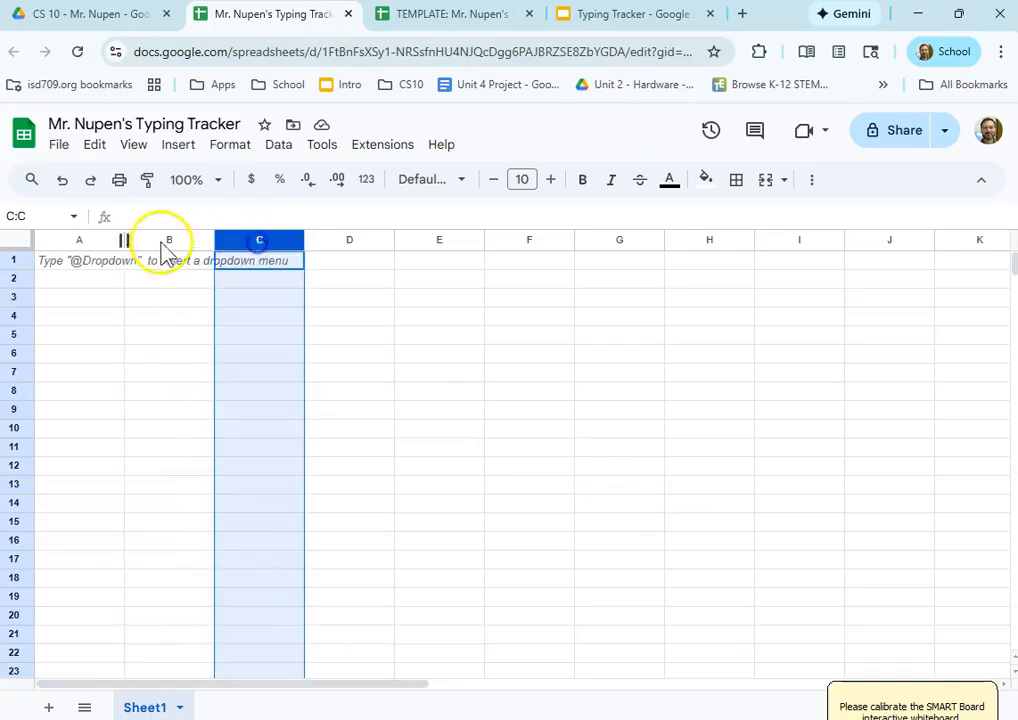
{"action": "left_click", "coordinate": [100, 280]}
{"action": "left_click", "coordinate": [10, 258]}
{"action": "left_click", "coordinate": [14, 281]}
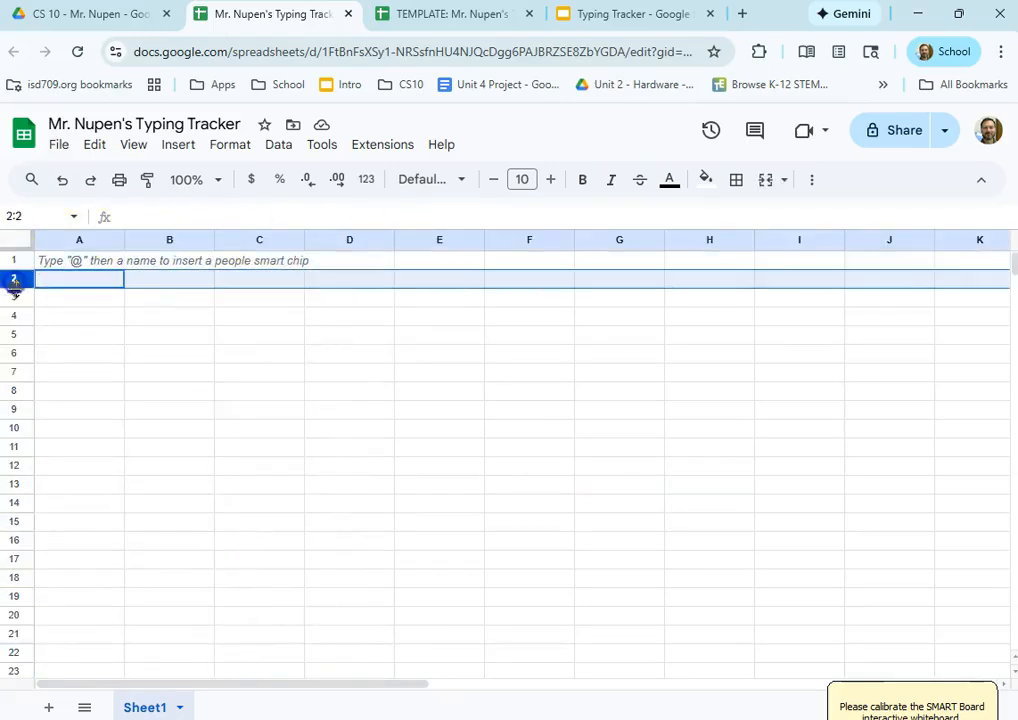
{"action": "left_click", "coordinate": [118, 334]}
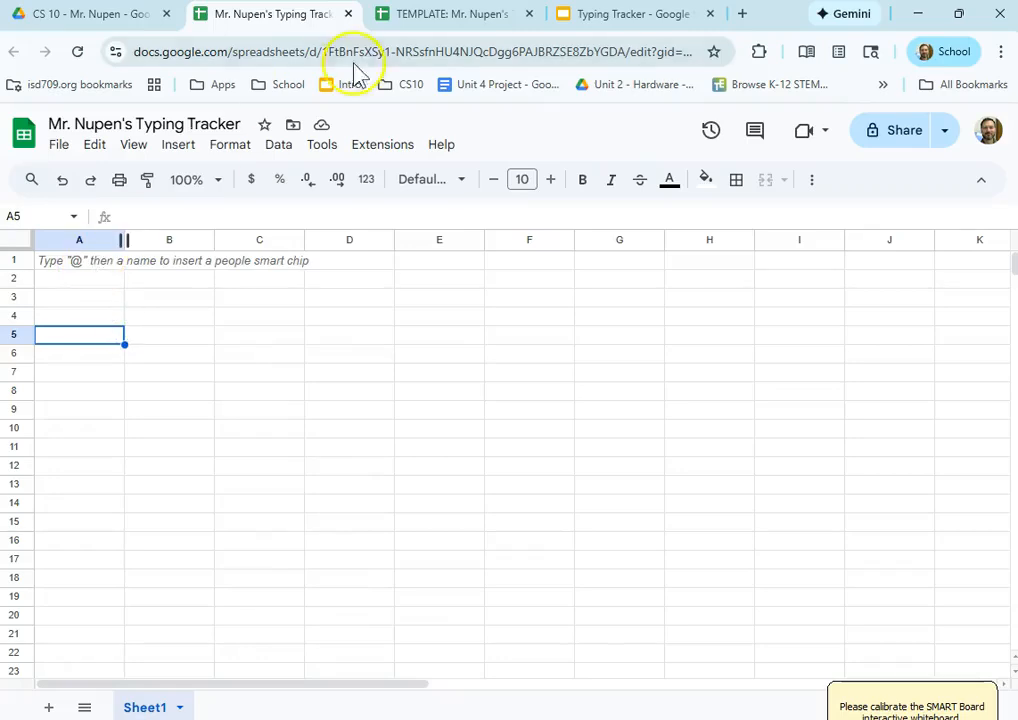
Review the required column labels on the Typing Tracker instructions slide and return to the new spreadsheet
{"action": "left_click", "coordinate": [584, 16]}
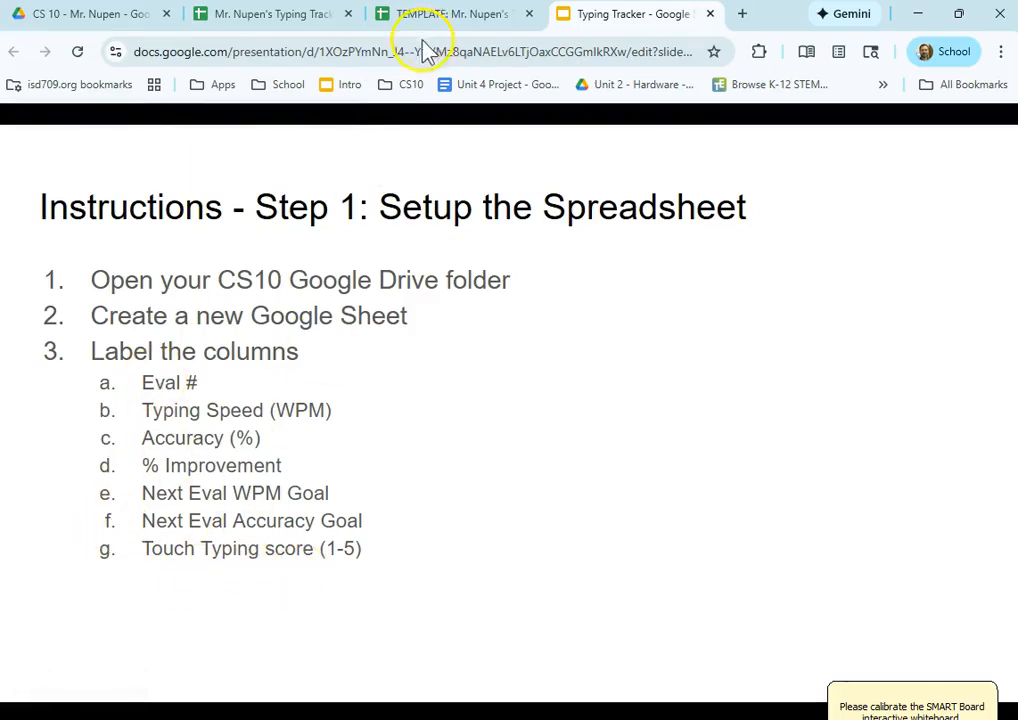
{"action": "left_click", "coordinate": [275, 16]}
{"action": "left_click", "coordinate": [605, 13]}
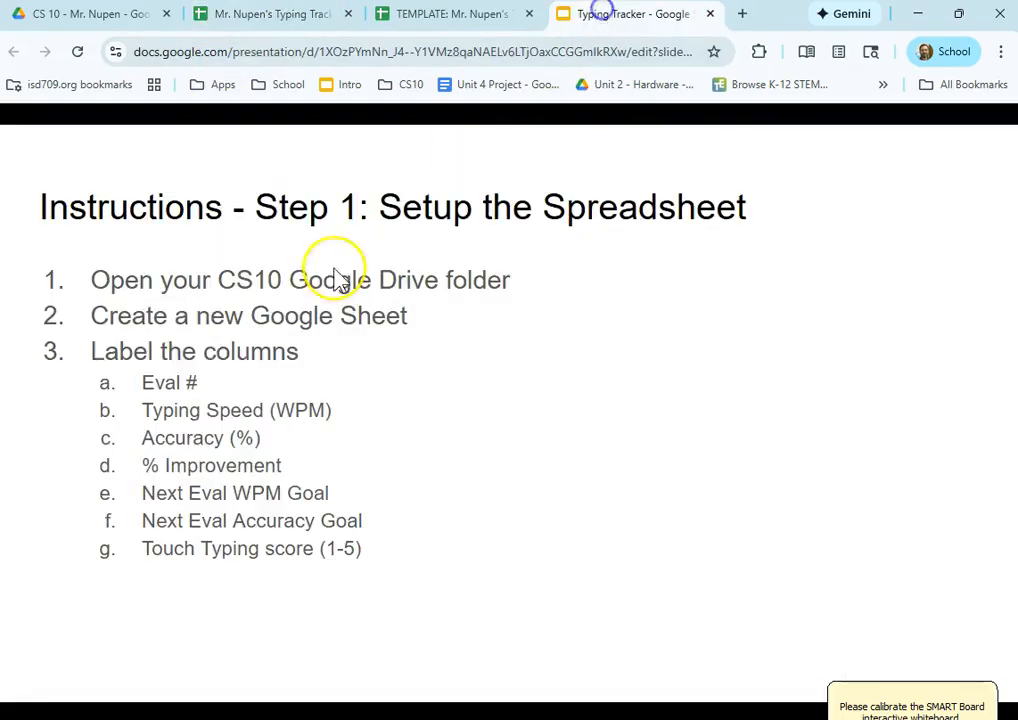
{"action": "left_click", "coordinate": [287, 16]}
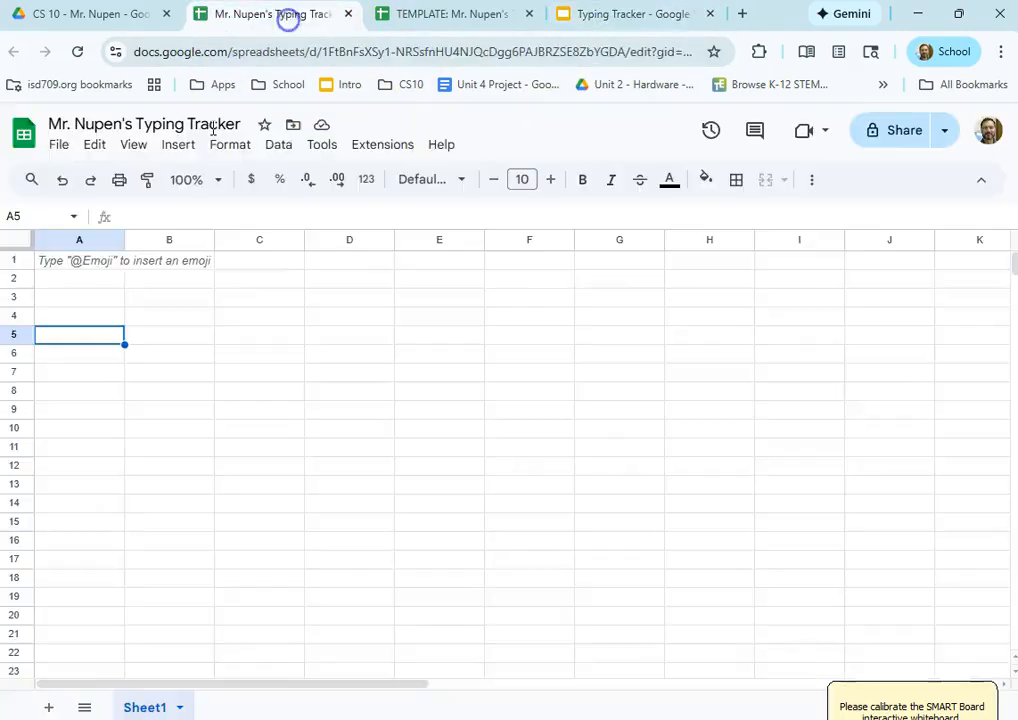
Enter the column headers "Eval #" in A1 and "WPM" in B1
{"action": "left_click", "coordinate": [87, 262]}
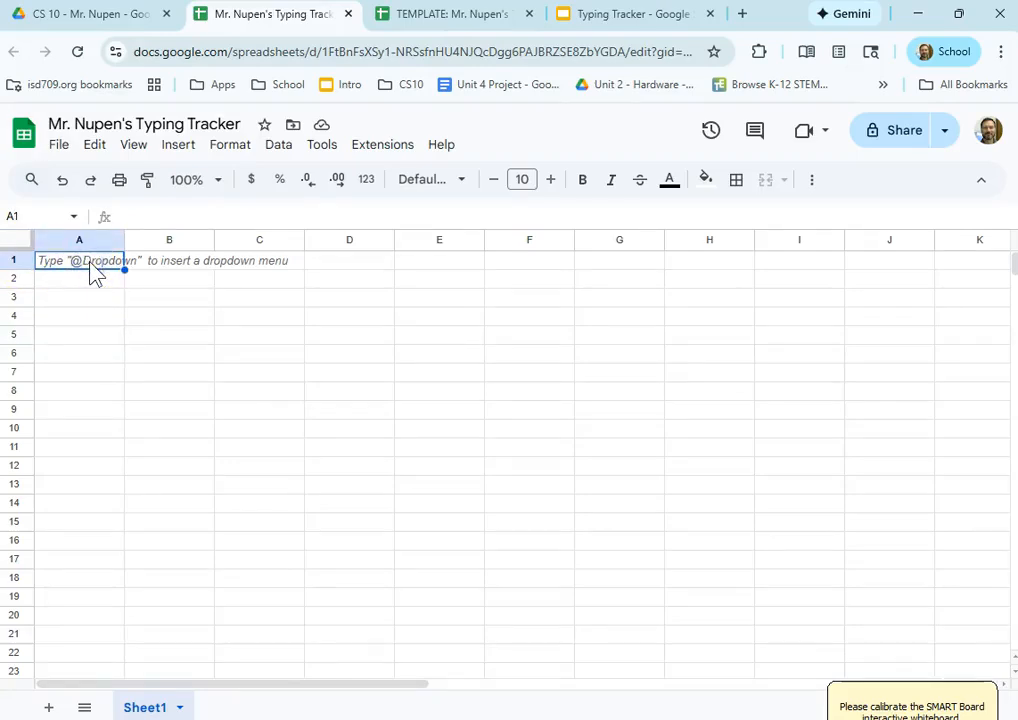
{"action": "type", "text": "Eval #"}
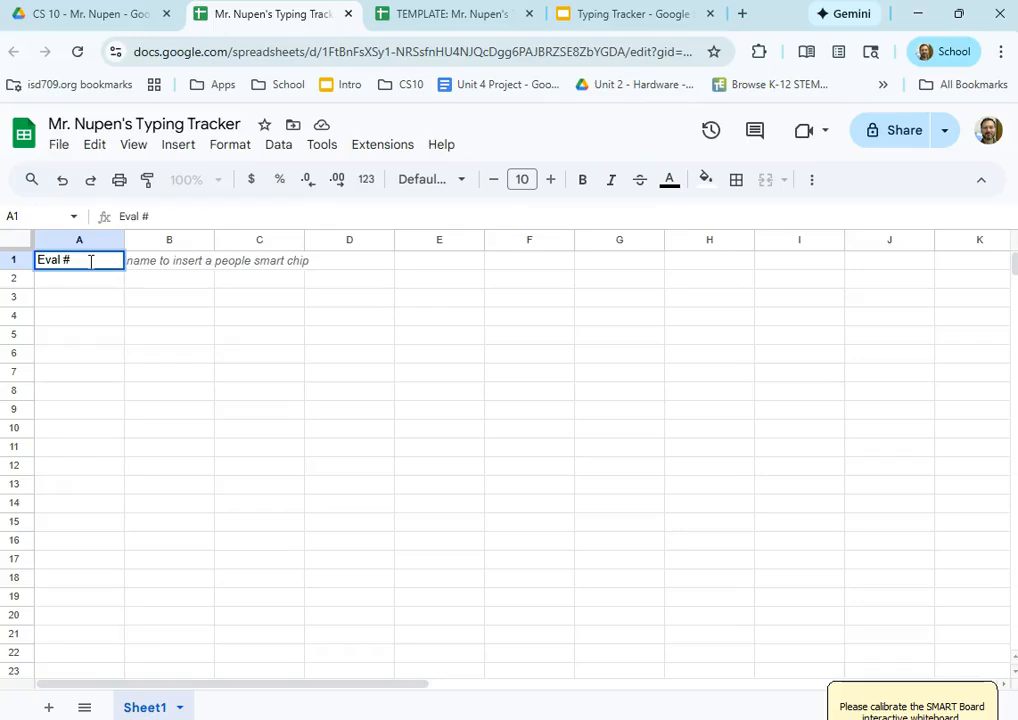
{"action": "key", "text": "Tab"}
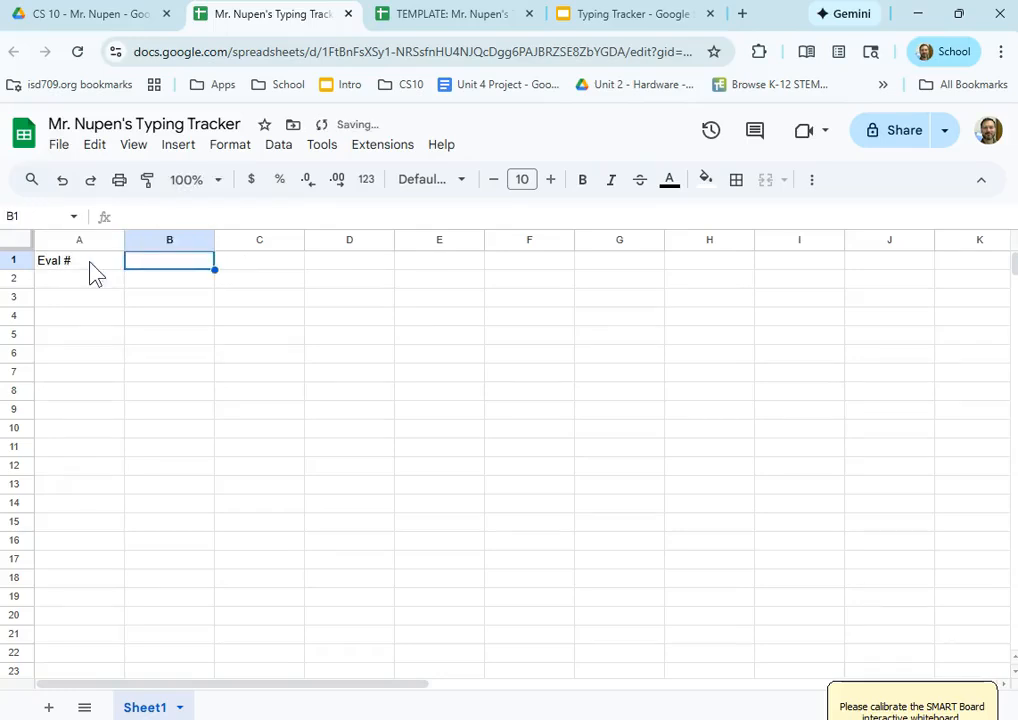
{"action": "type", "text": "WPM"}
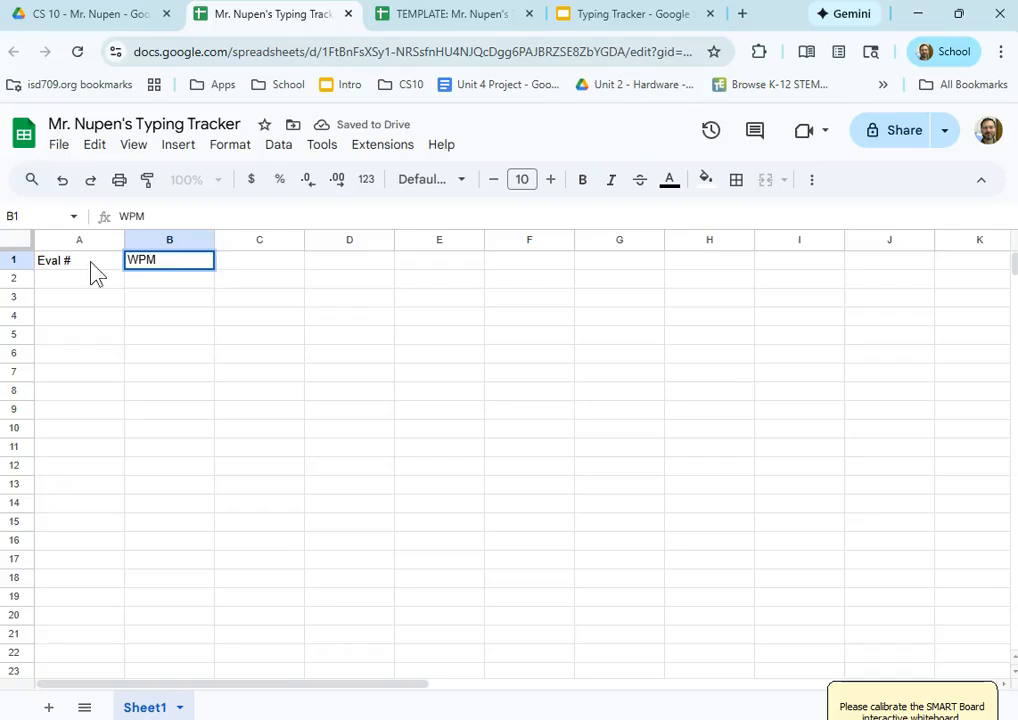
{"action": "left_click", "coordinate": [212, 294]}
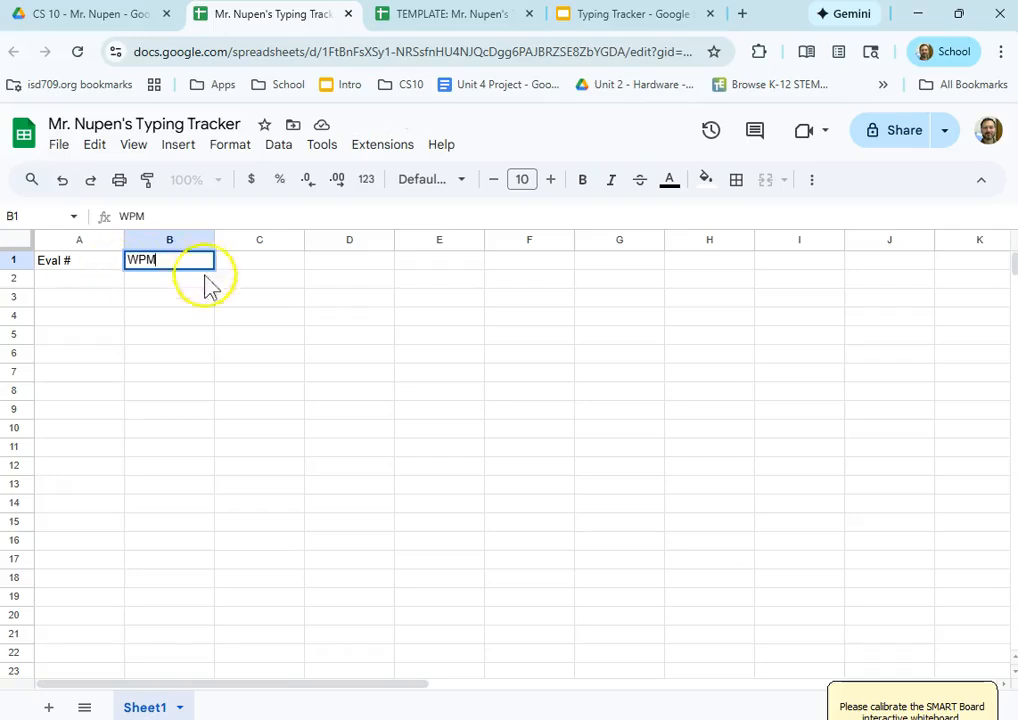
Increase the font size of the whole header row 1 to 16
{"action": "left_click", "coordinate": [16, 262]}
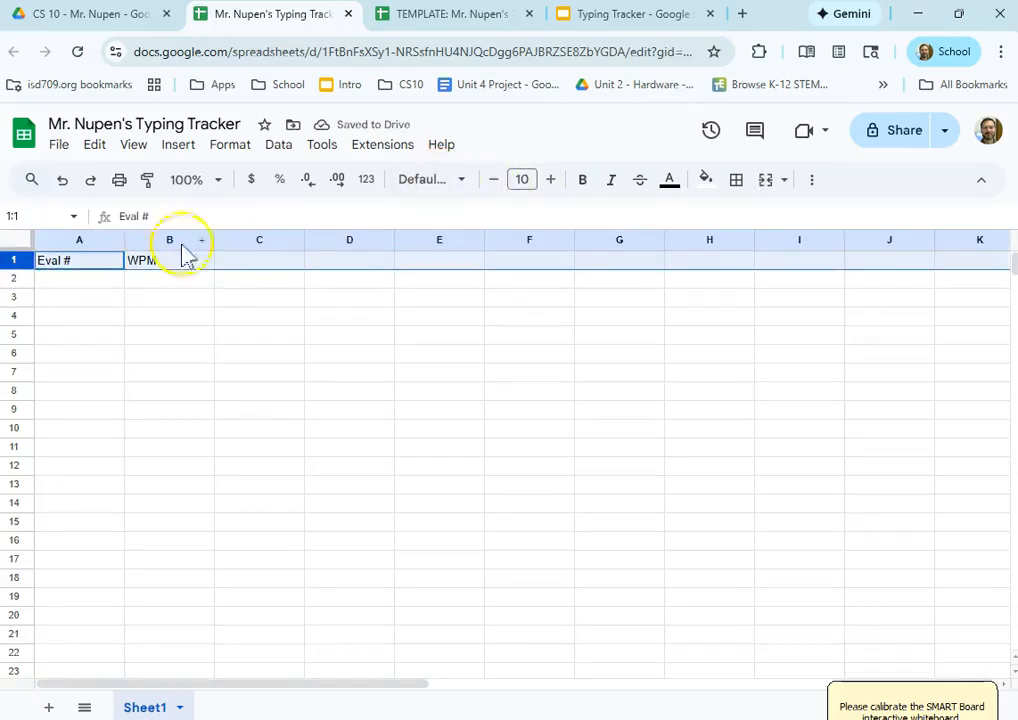
{"action": "left_click", "coordinate": [551, 179]}
{"action": "left_click", "coordinate": [551, 179]}
{"action": "left_click", "coordinate": [551, 179]}
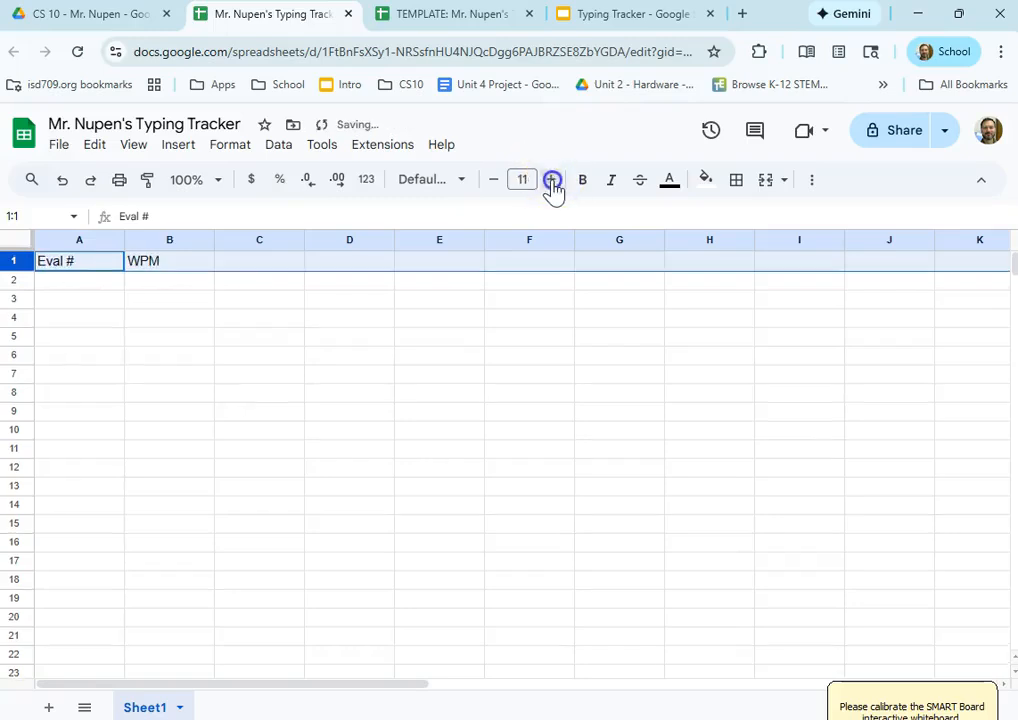
{"action": "left_click", "coordinate": [553, 180]}
{"action": "left_click", "coordinate": [553, 180]}
{"action": "left_click", "coordinate": [553, 180]}
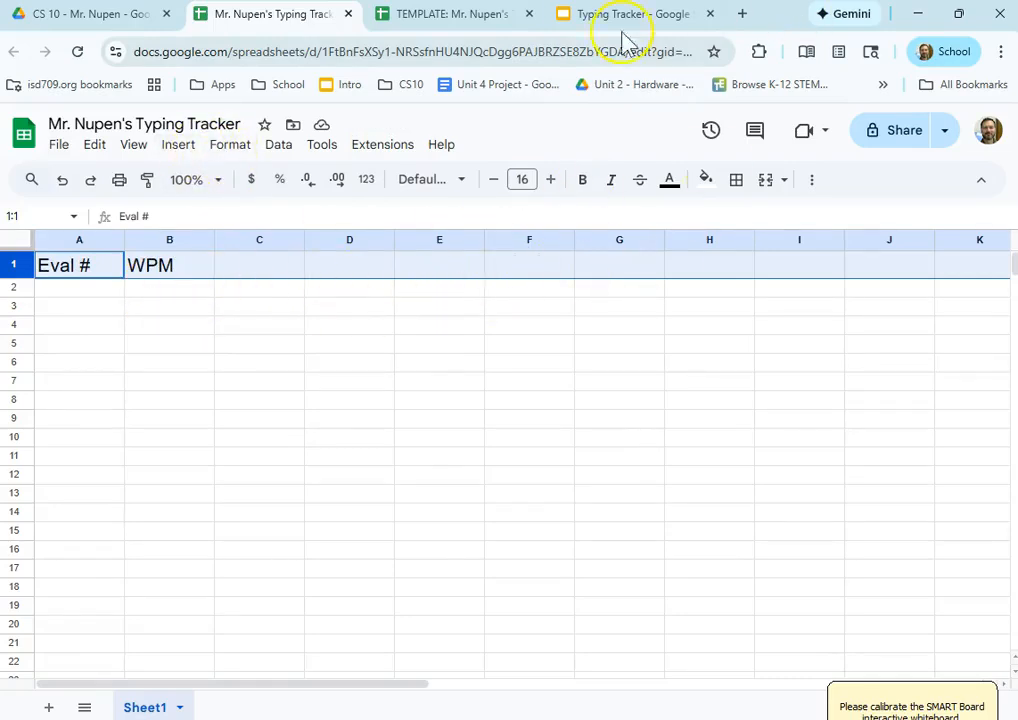
Check the remaining column headers in the template spreadsheet and on the instructions slide, returning to the new spreadsheet
{"action": "left_click", "coordinate": [499, 20]}
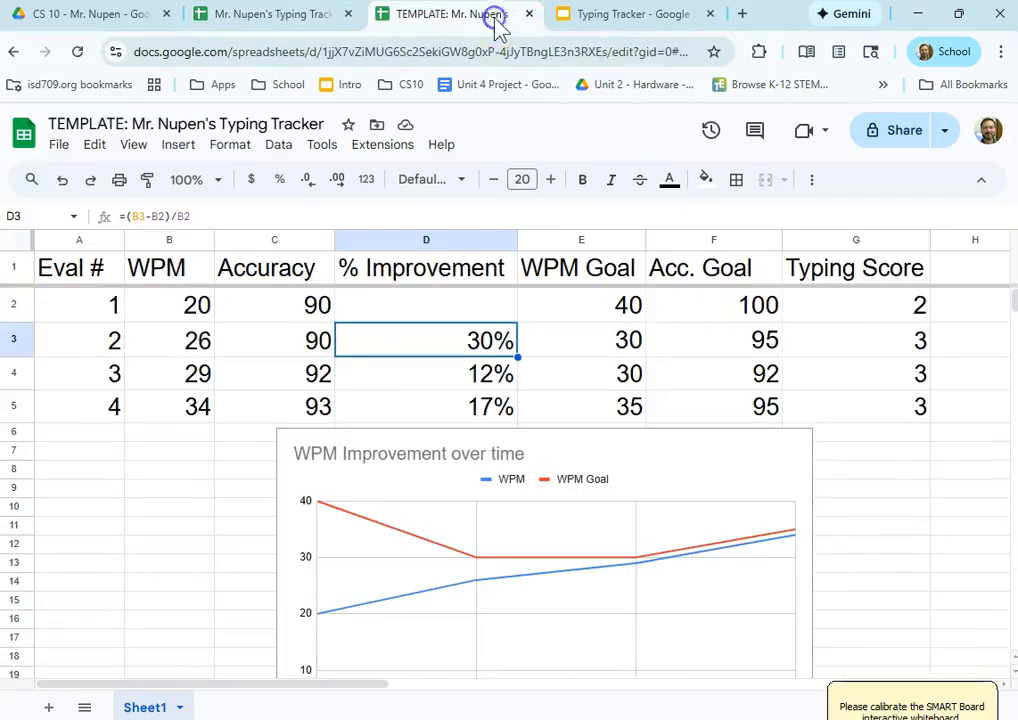
{"action": "left_click", "coordinate": [585, 16]}
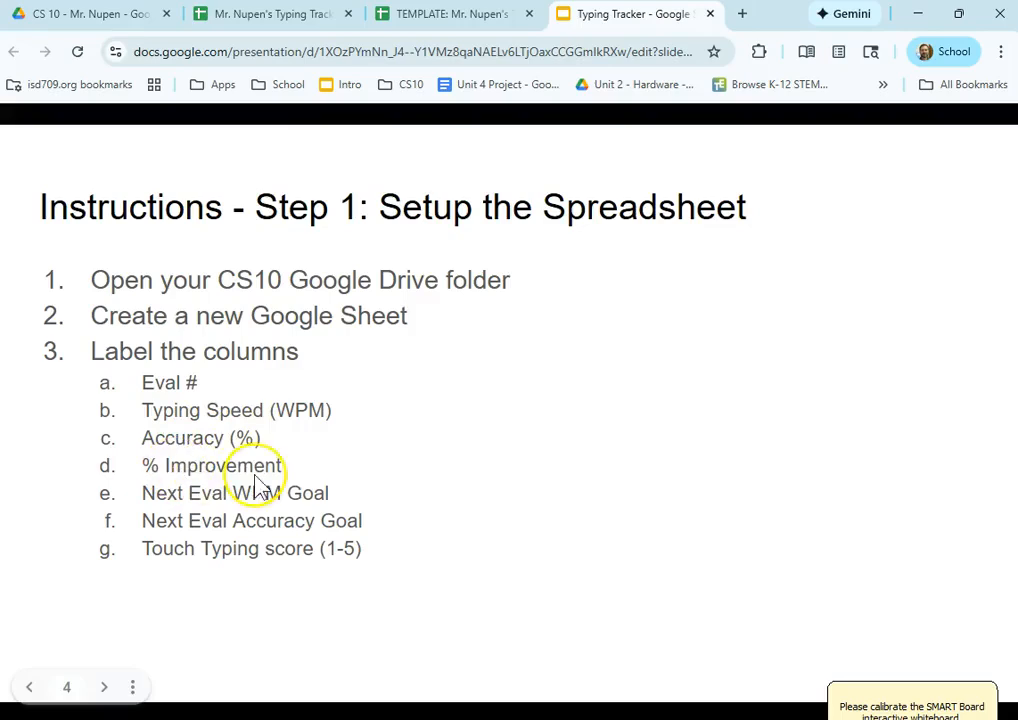
{"action": "left_click", "coordinate": [268, 16]}
Enter the column headers "Accuracy %" in C1 and "% Improvement" in D1
{"action": "left_click", "coordinate": [245, 268]}
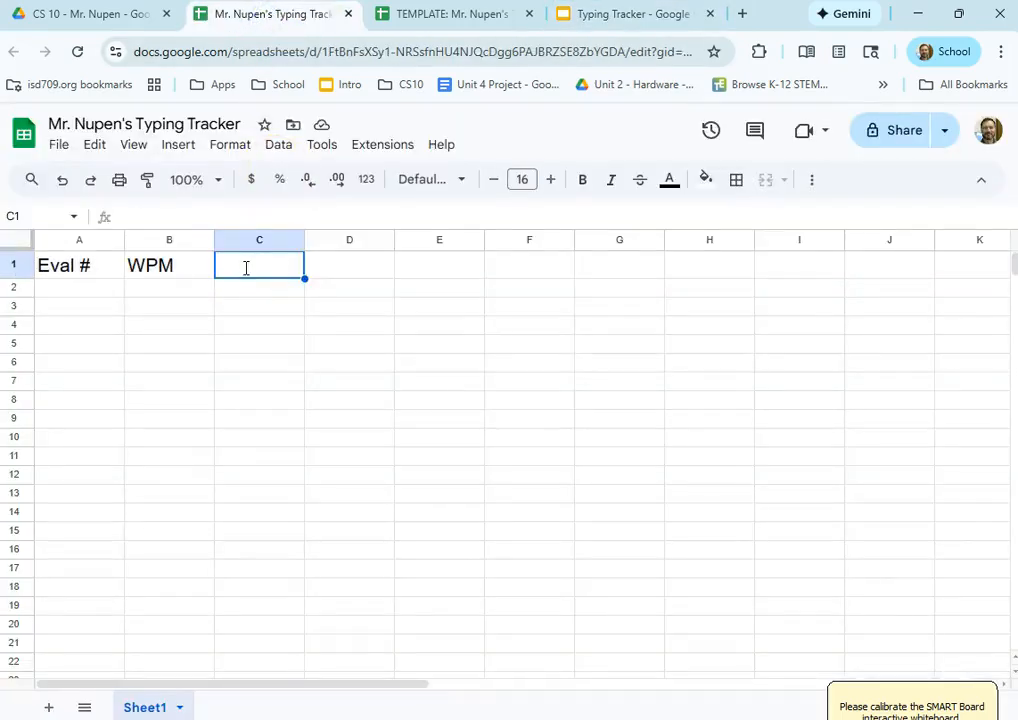
{"action": "type", "text": "Accur"}
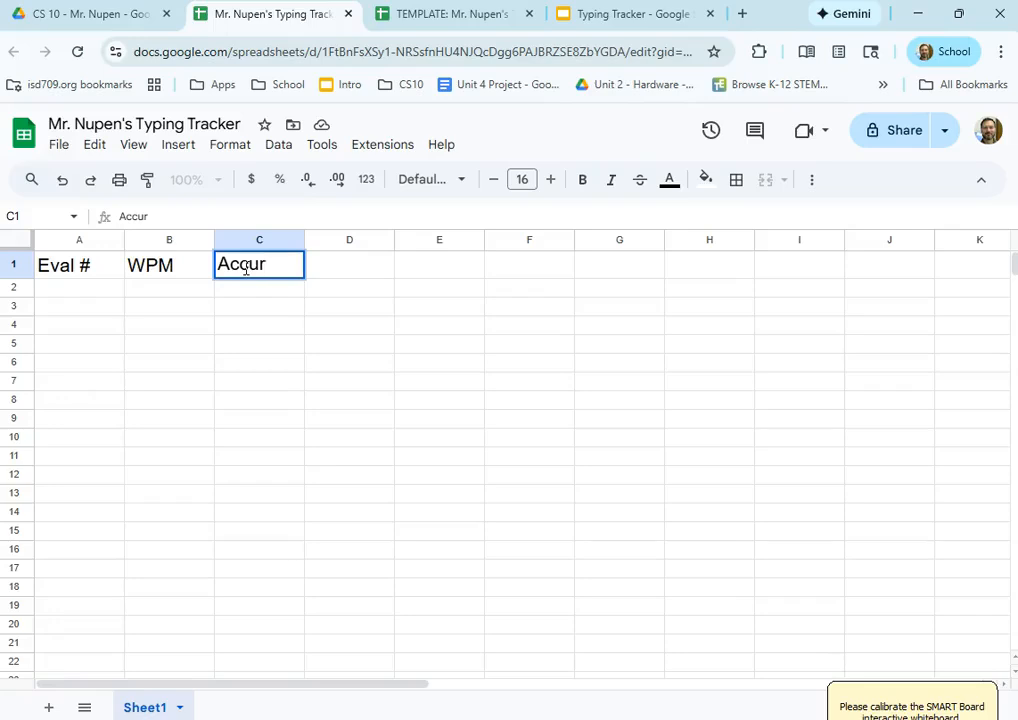
{"action": "type", "text": "acy %"}
{"action": "key", "text": "Tab"}
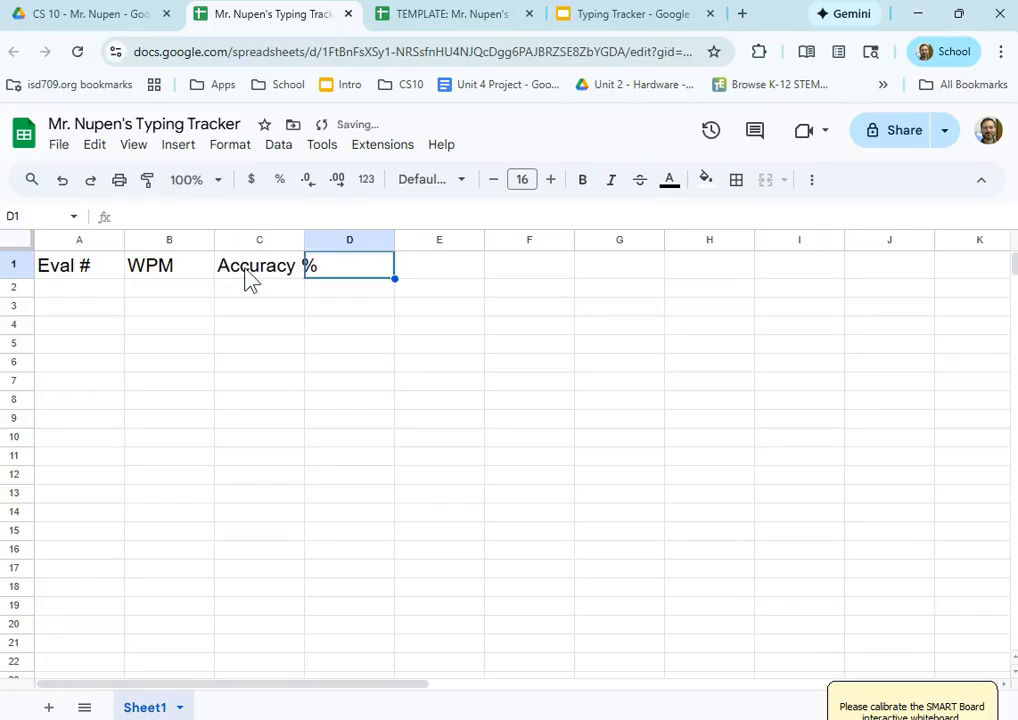
{"action": "type", "text": "%"}
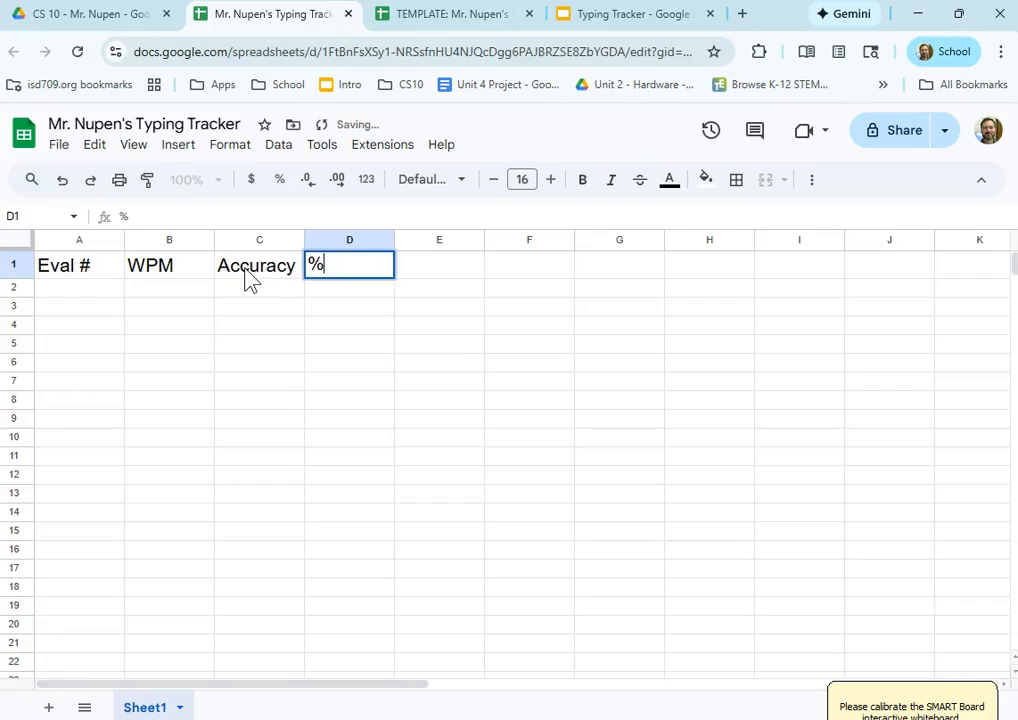
{"action": "type", "text": " Improvement"}
{"action": "left_click", "coordinate": [248, 283]}
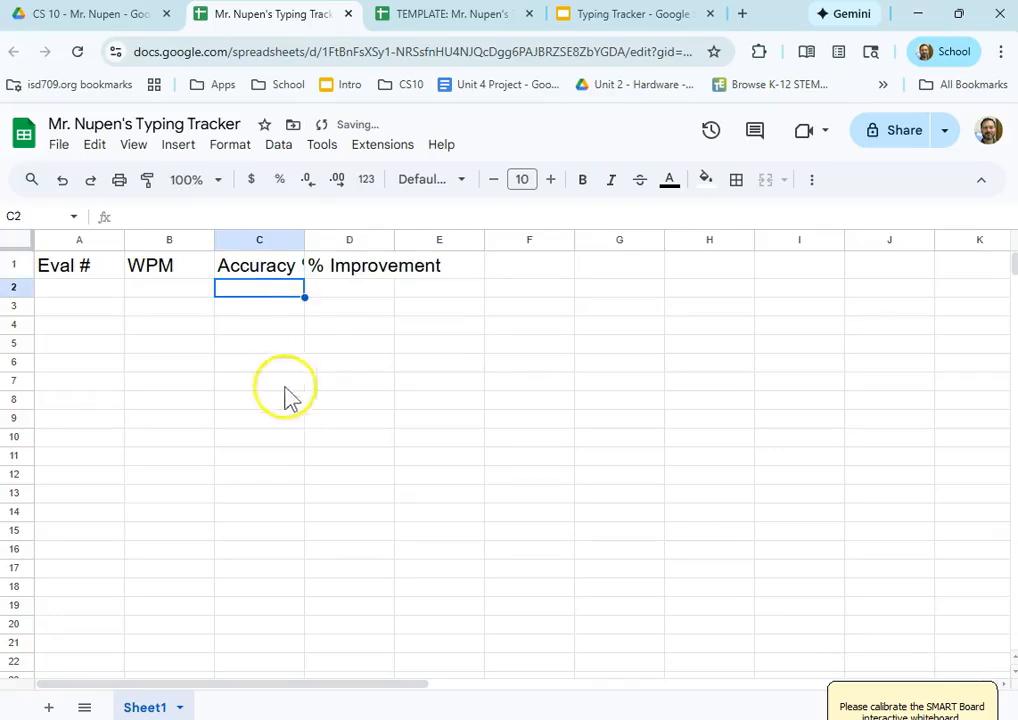
Widen columns C and D so the headers "Accuracy %" and "% Improvement" fit fully inside their cells
{"action": "left_click", "coordinate": [329, 388]}
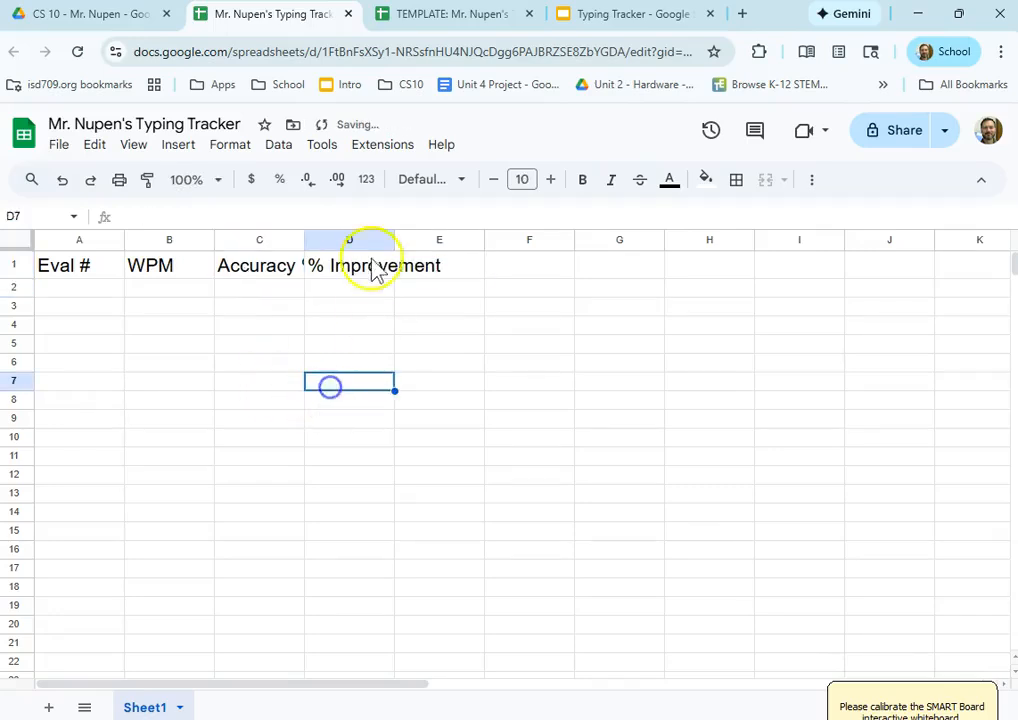
{"action": "left_click", "coordinate": [250, 272]}
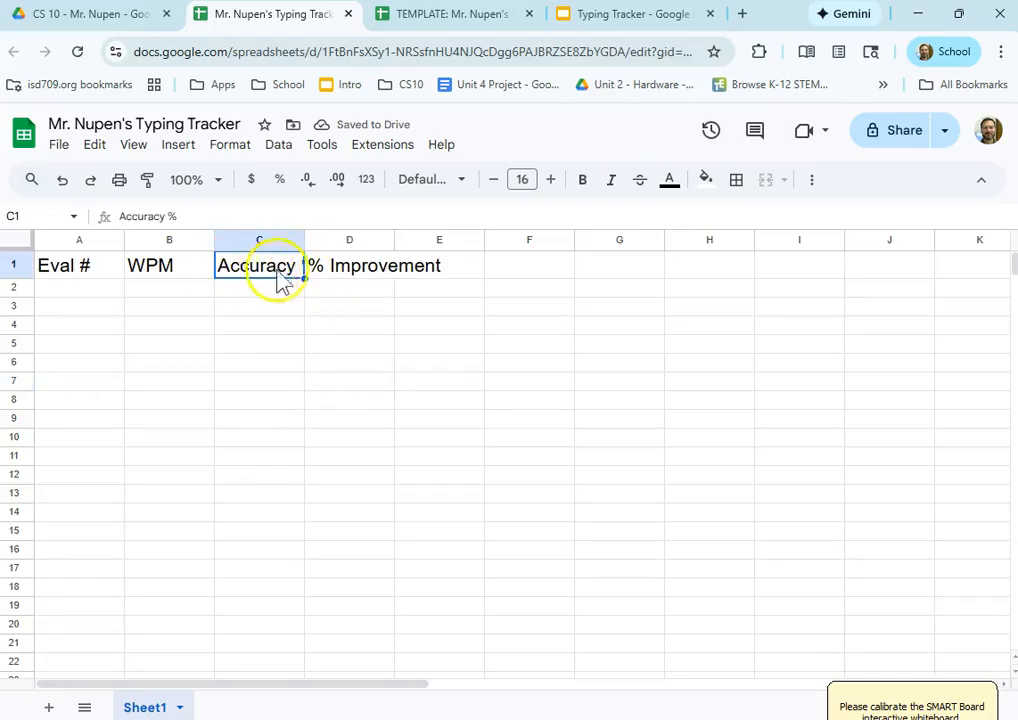
{"action": "left_click", "coordinate": [318, 270]}
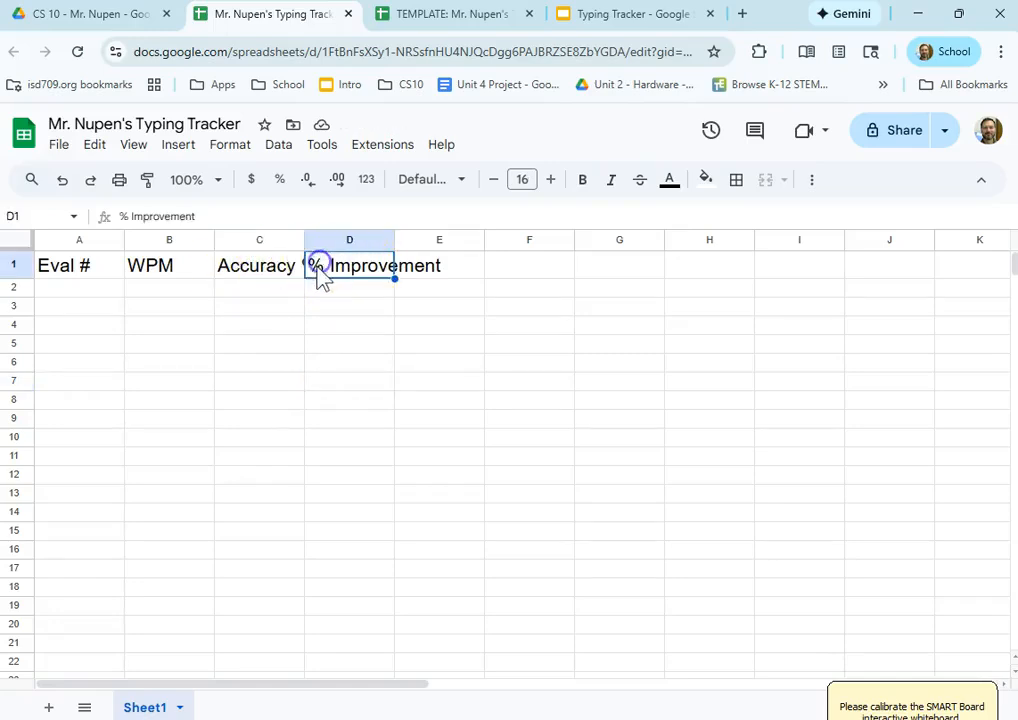
{"action": "left_click", "coordinate": [261, 276]}
{"action": "left_click", "coordinate": [259, 240]}
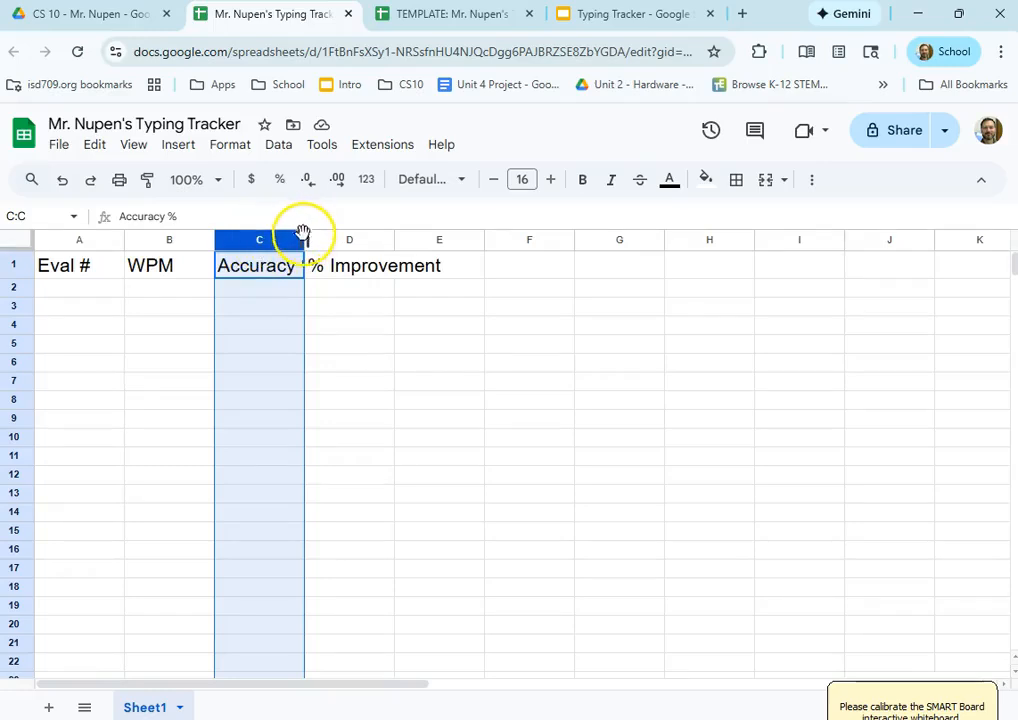
{"action": "left_click_drag", "start_coordinate": [307, 239], "coordinate": [338, 241]}
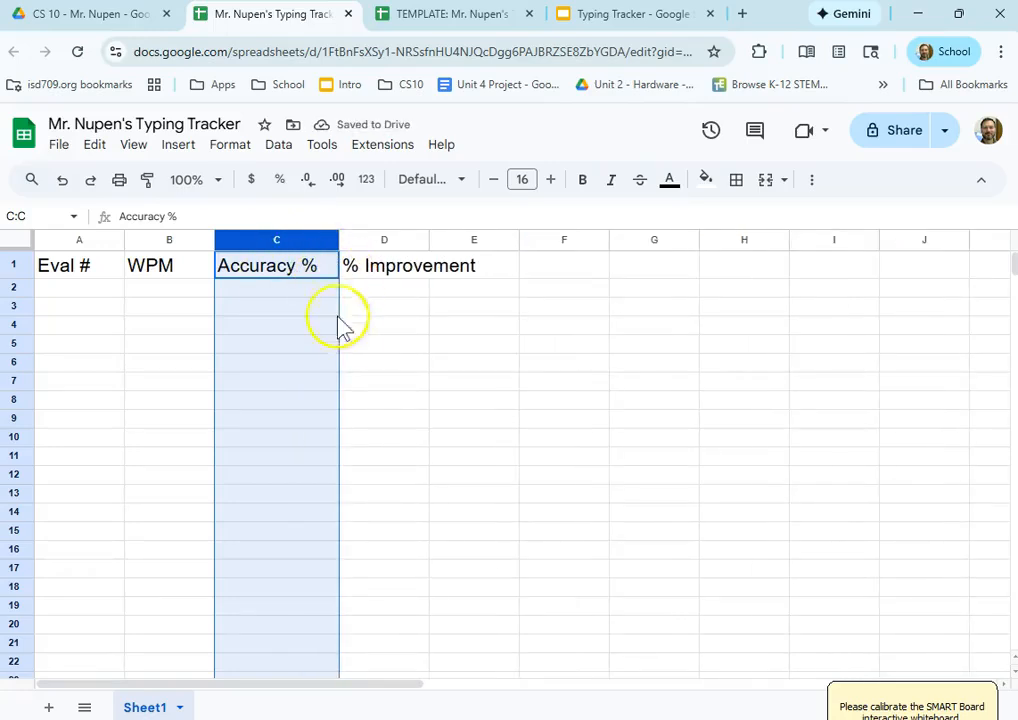
{"action": "left_click", "coordinate": [400, 300]}
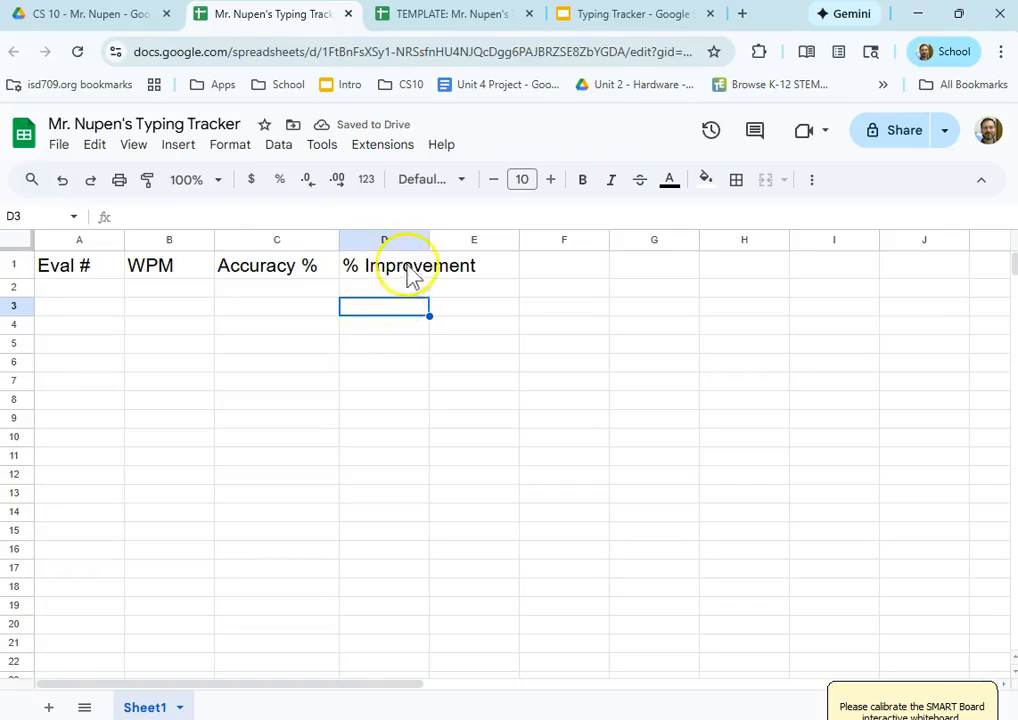
{"action": "left_click", "coordinate": [405, 240]}
{"action": "left_click_drag", "start_coordinate": [429, 237], "coordinate": [487, 239]}
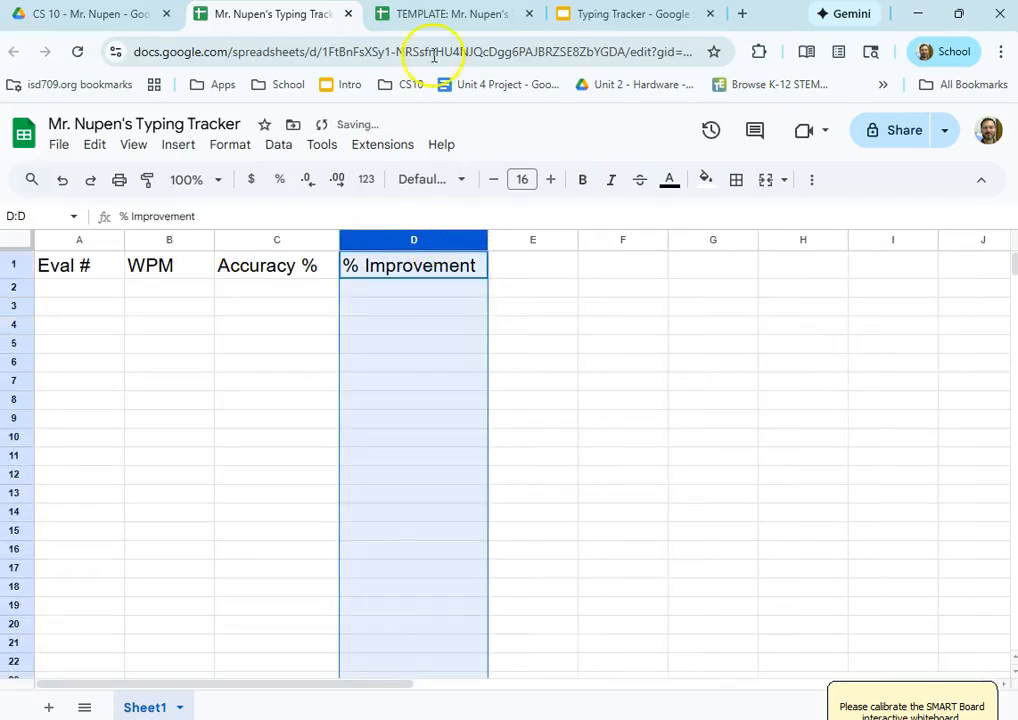
Check the next headers in the template spreadsheet, and enter "WPM Goal" in E1 and "Accuracy Goal" in F1 of the new spreadsheet
{"action": "left_click", "coordinate": [436, 20]}
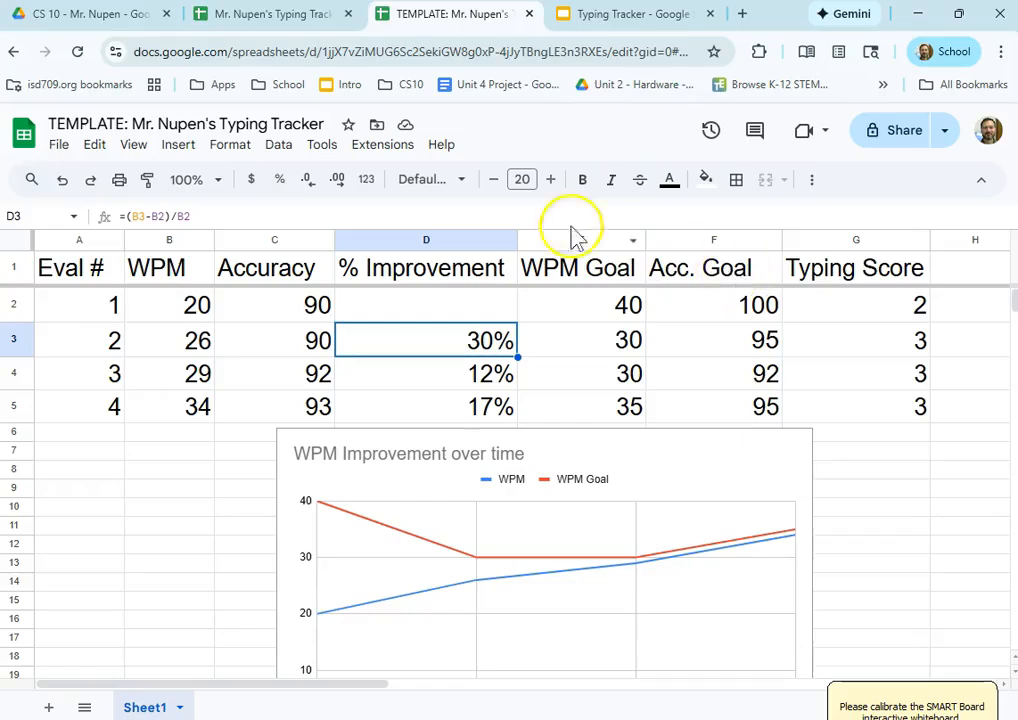
{"action": "left_click", "coordinate": [252, 14]}
{"action": "left_click", "coordinate": [522, 268]}
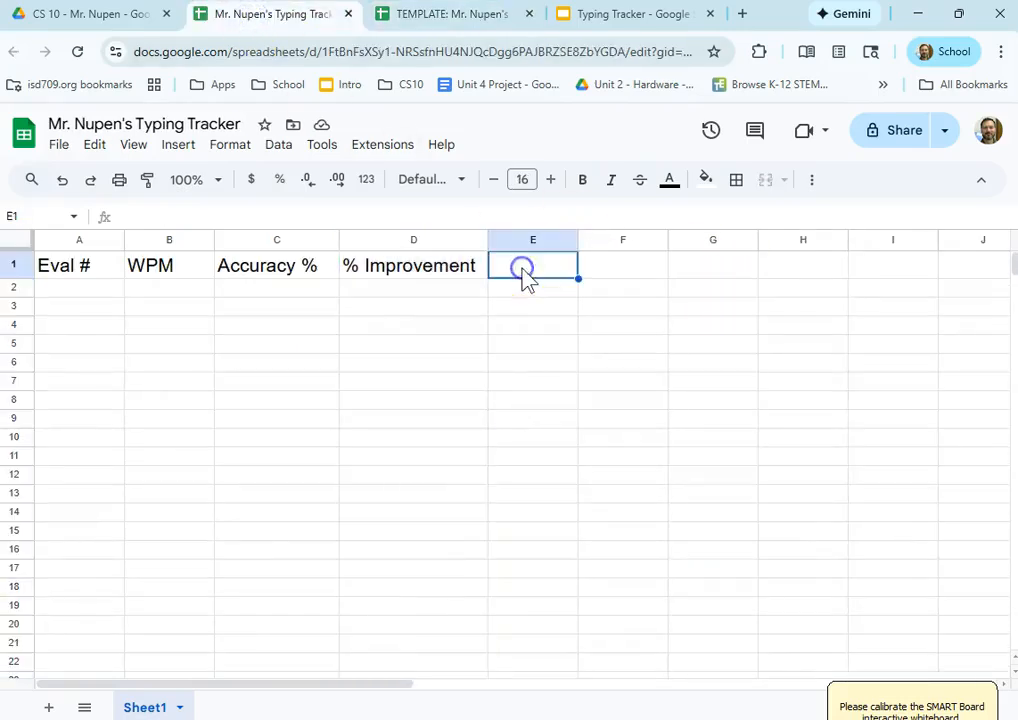
{"action": "type", "text": "WP"}
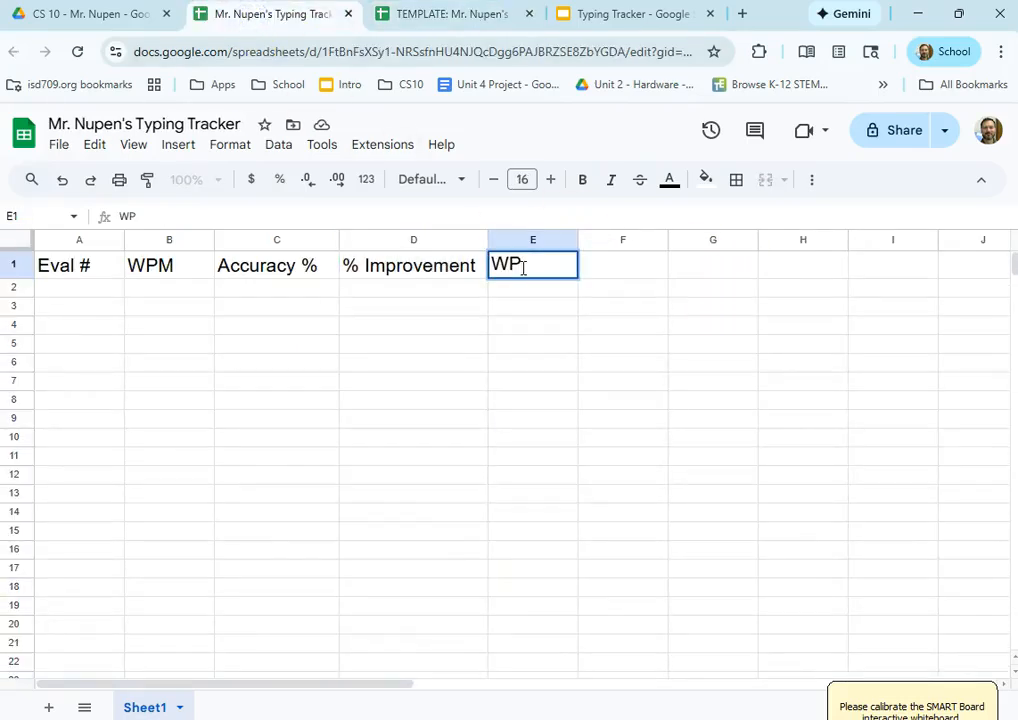
{"action": "type", "text": "M Goal"}
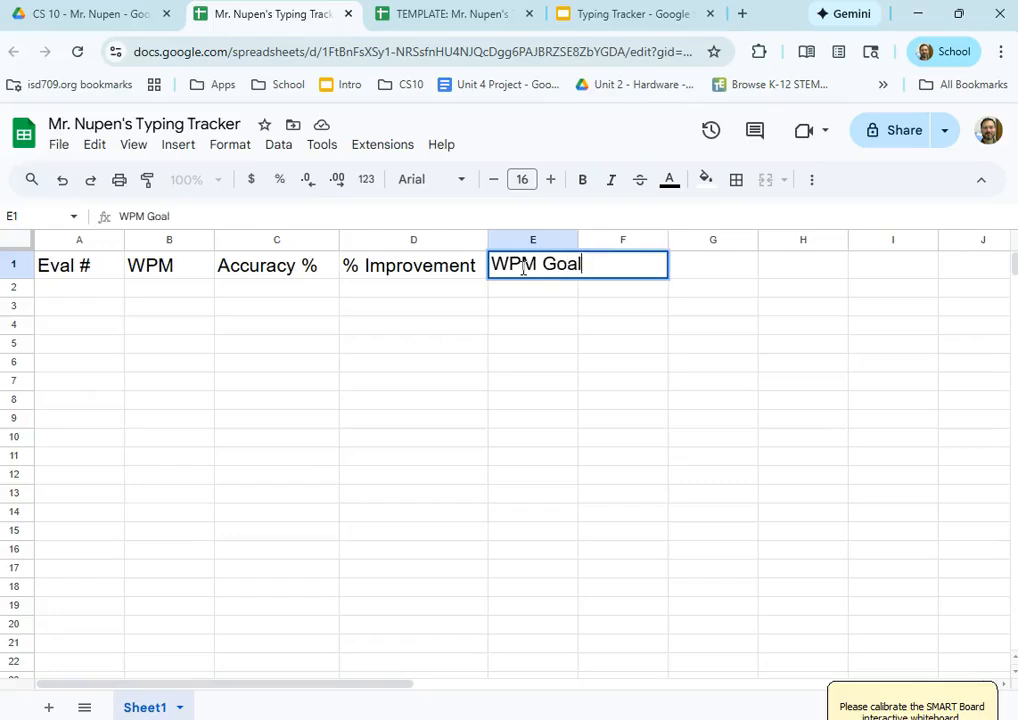
{"action": "key", "text": "Tab"}
{"action": "type", "text": "A"}
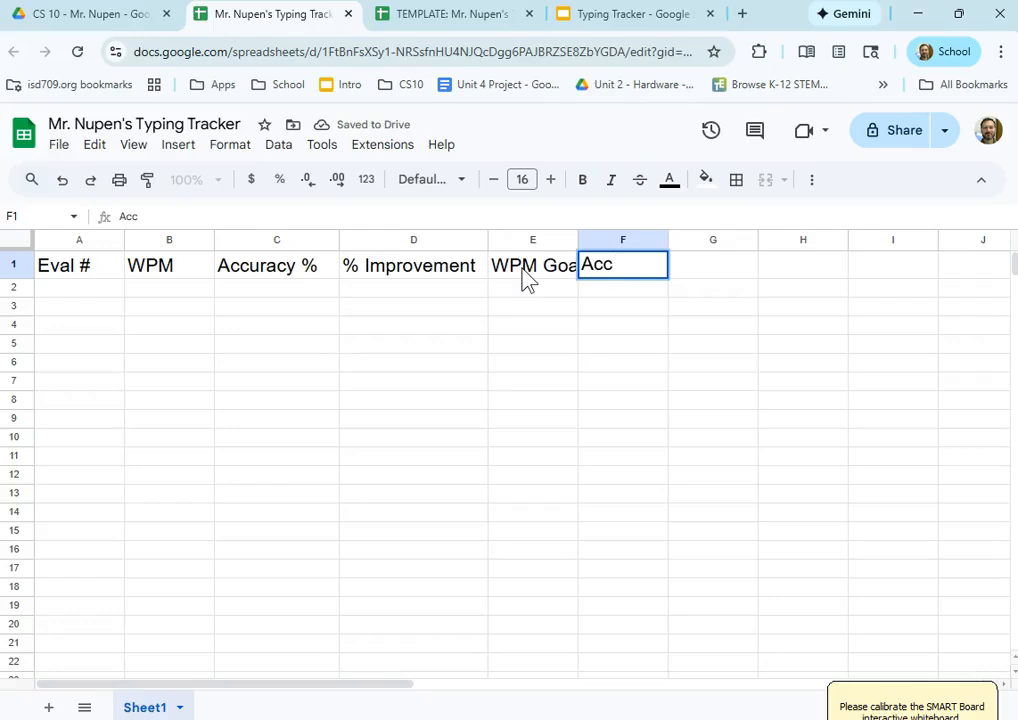
{"action": "type", "text": "ccuracy Goal"}
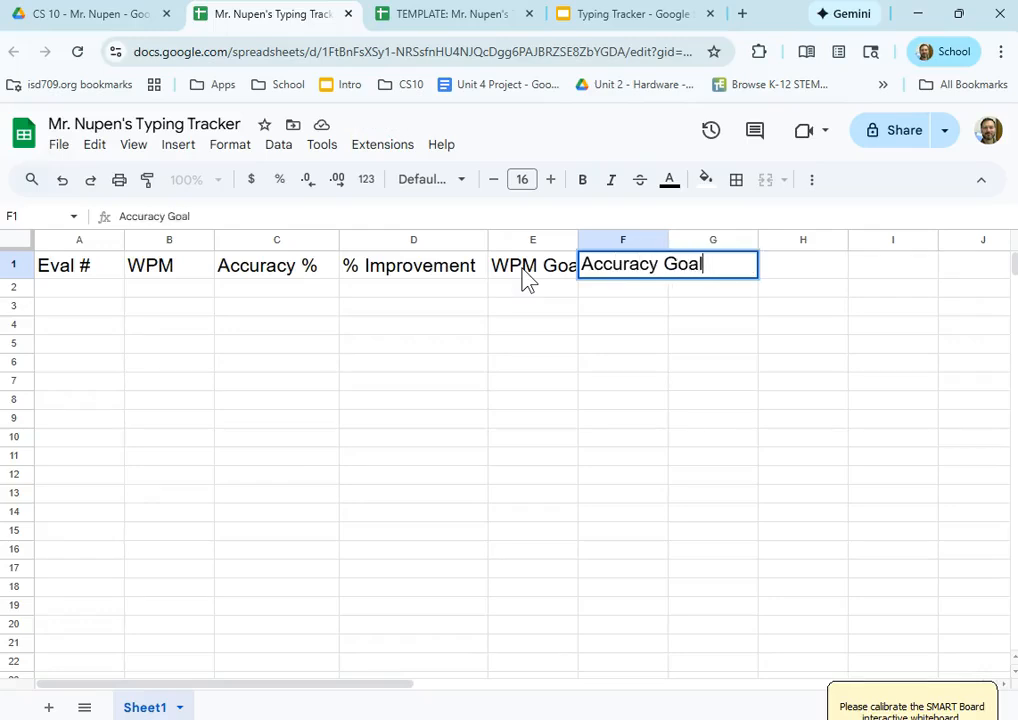
{"action": "key", "text": "Return"}
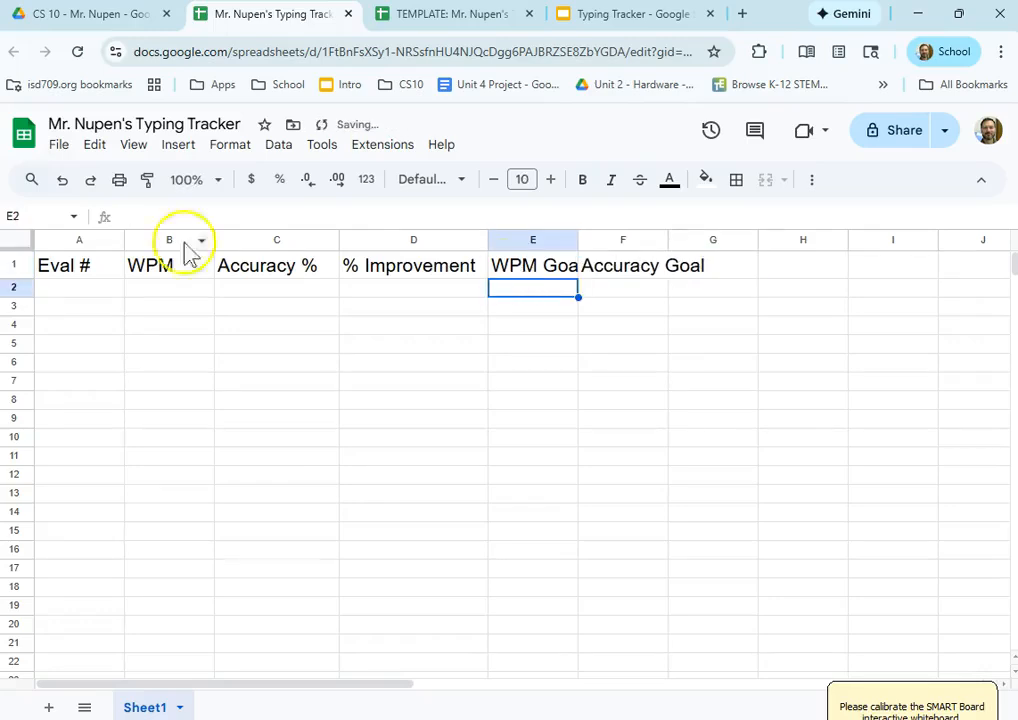
Set text wrapping to Wrap for the whole header row 1, and widen column E slightly
{"action": "left_click", "coordinate": [632, 268]}
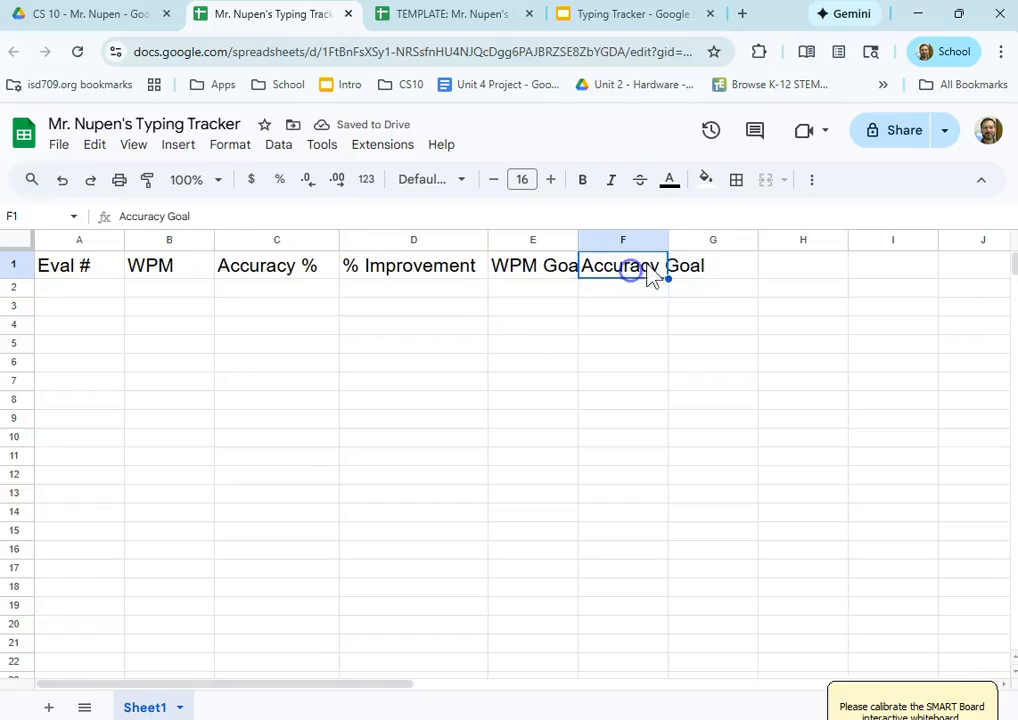
{"action": "left_click", "coordinate": [563, 274]}
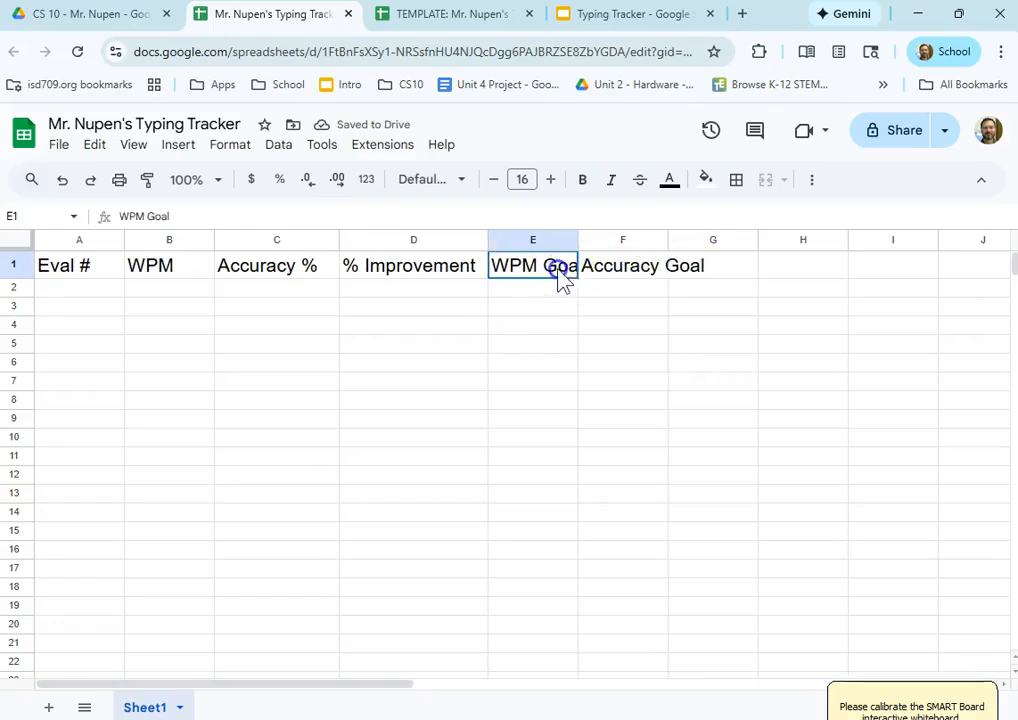
{"action": "left_click", "coordinate": [13, 266]}
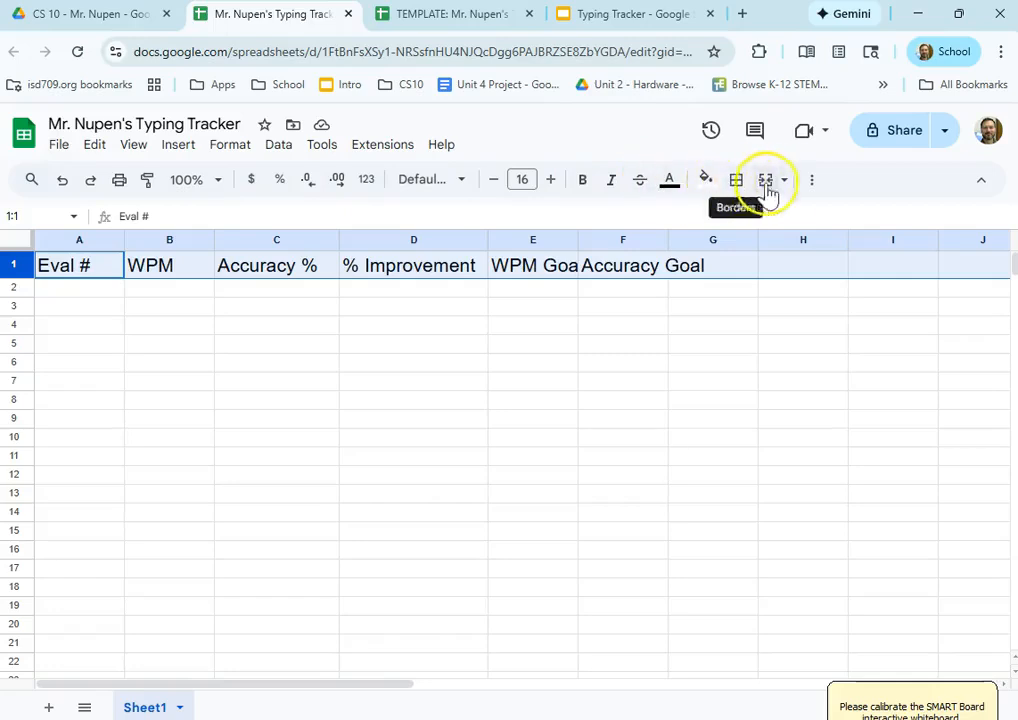
{"action": "left_click", "coordinate": [816, 186]}
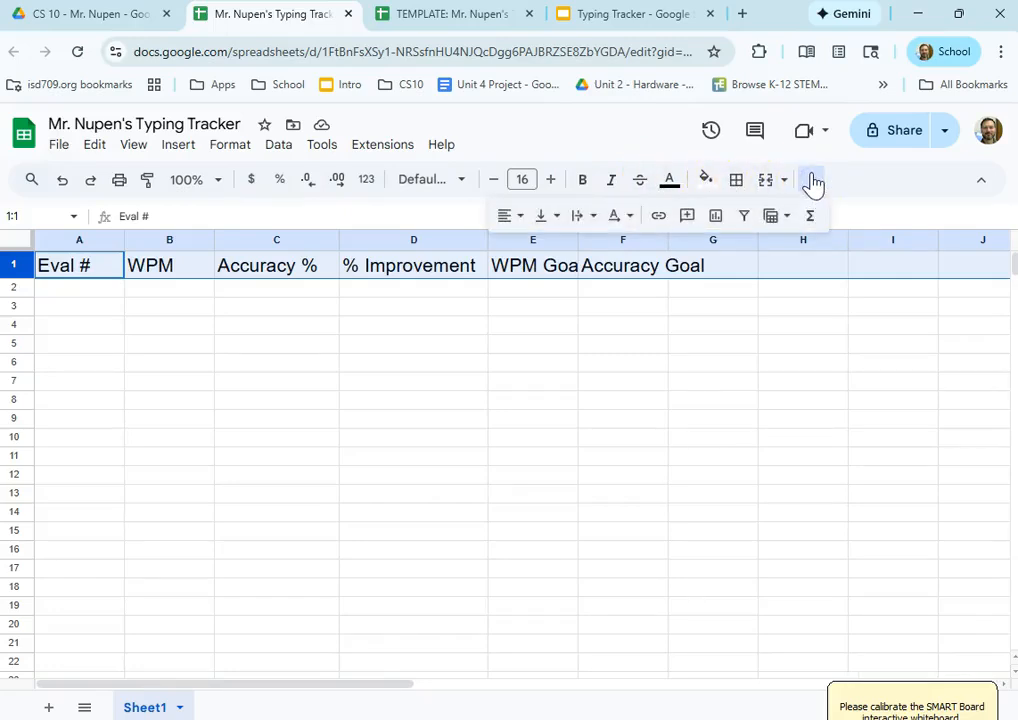
{"action": "left_click", "coordinate": [585, 220]}
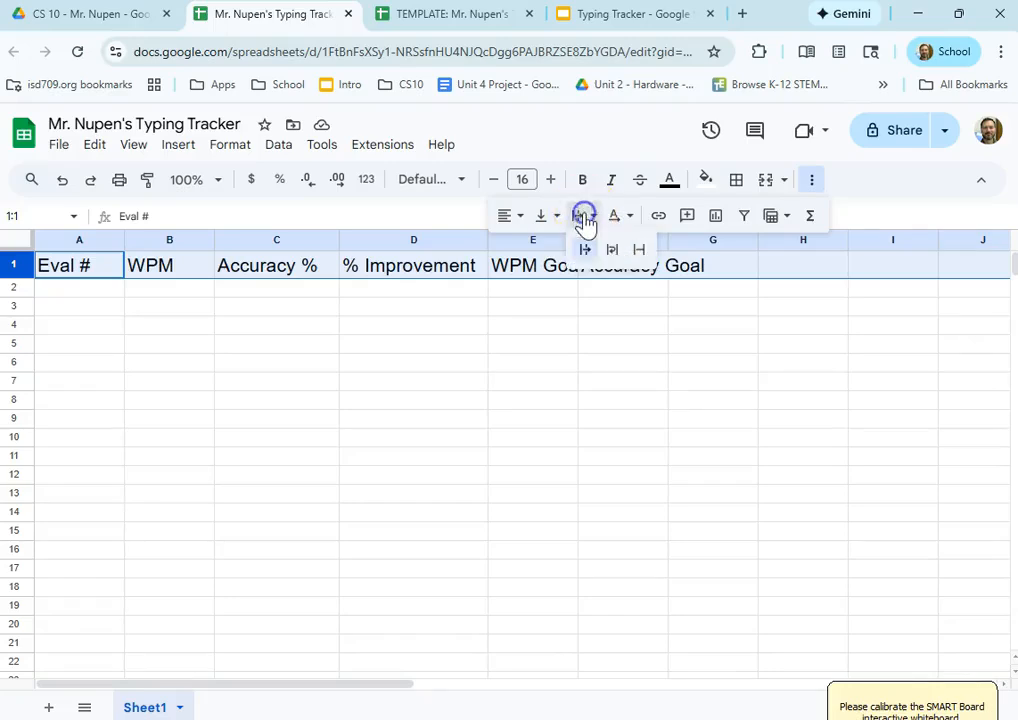
{"action": "left_click", "coordinate": [614, 250]}
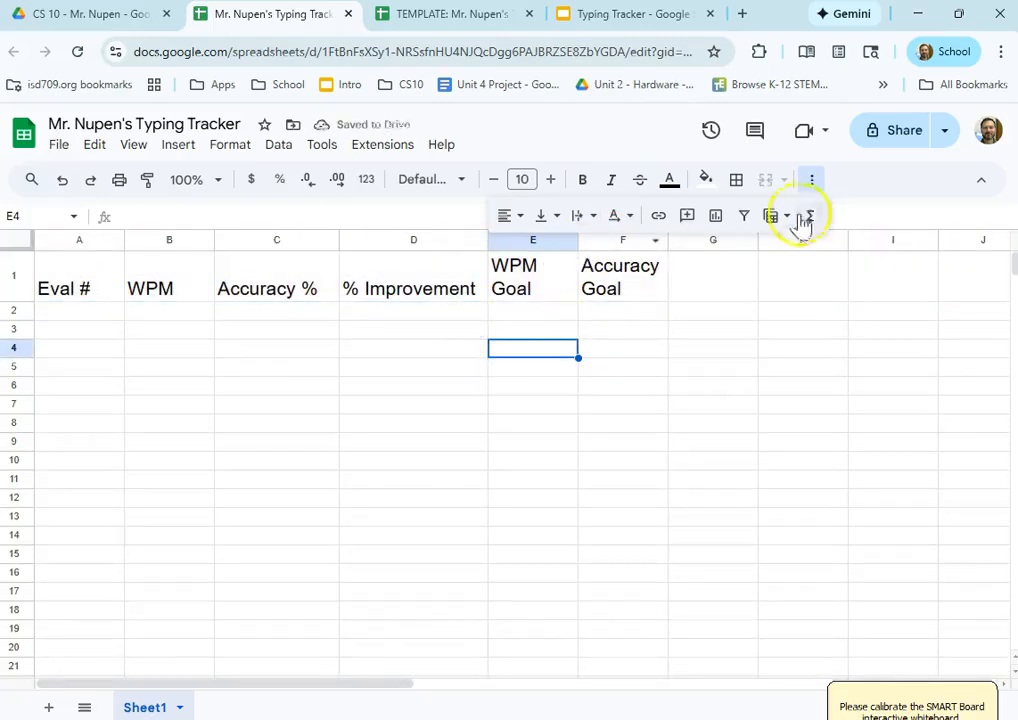
{"action": "left_click", "coordinate": [818, 181]}
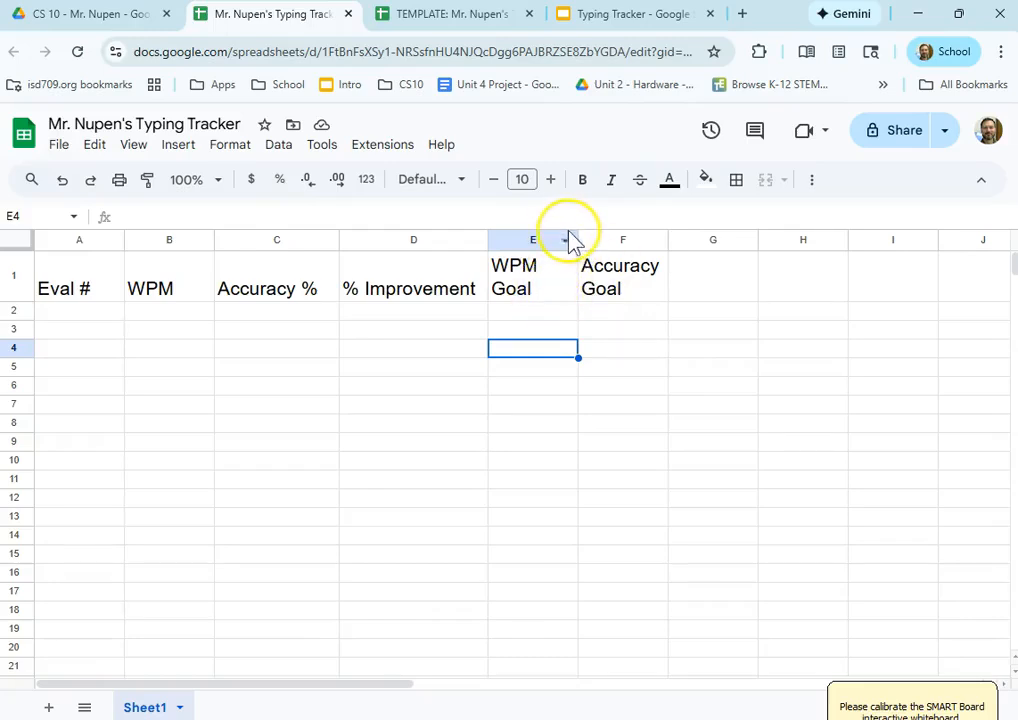
{"action": "mouse_move", "coordinate": [577, 239]}
{"action": "left_mouse_down"}
{"action": "mouse_move", "coordinate": [681, 239]}
{"action": "mouse_move", "coordinate": [581, 239]}
{"action": "left_mouse_up"}
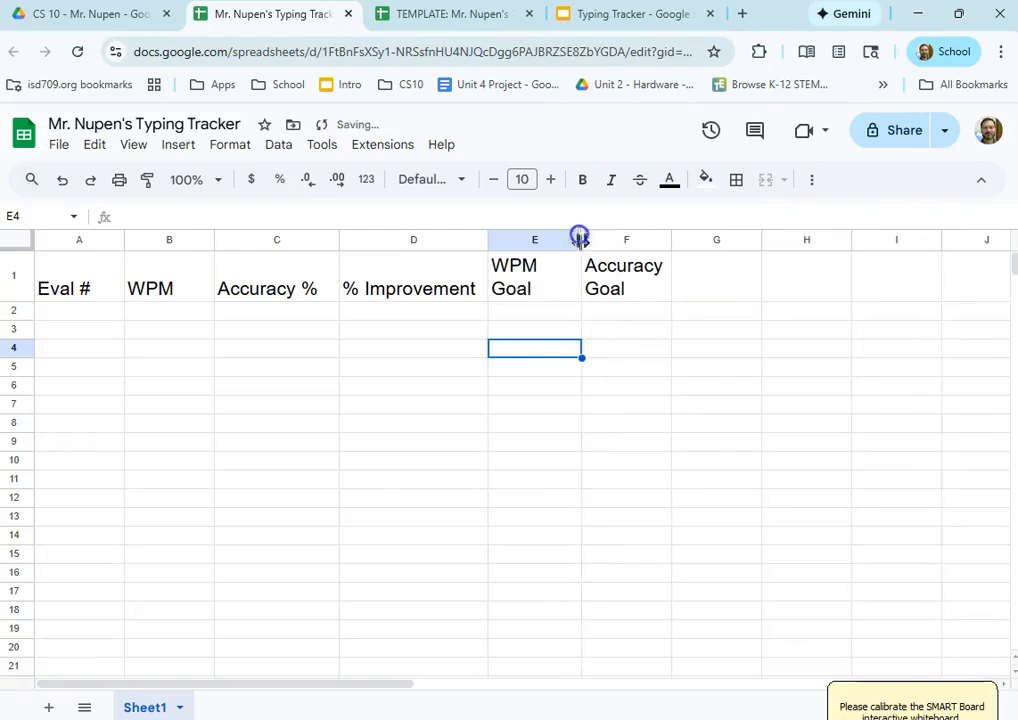
{"action": "left_click", "coordinate": [660, 428]}
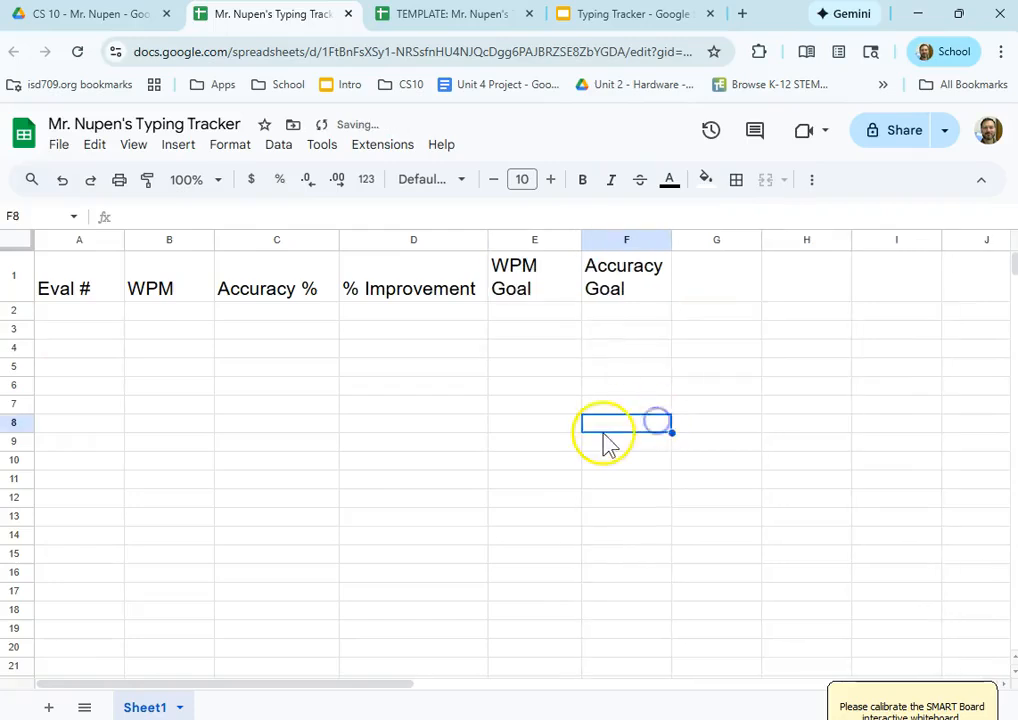
Check the last header in the template spreadsheet and enter "Typing Score" in G1 of the new spreadsheet
{"action": "left_click", "coordinate": [463, 20]}
{"action": "left_click", "coordinate": [848, 275]}
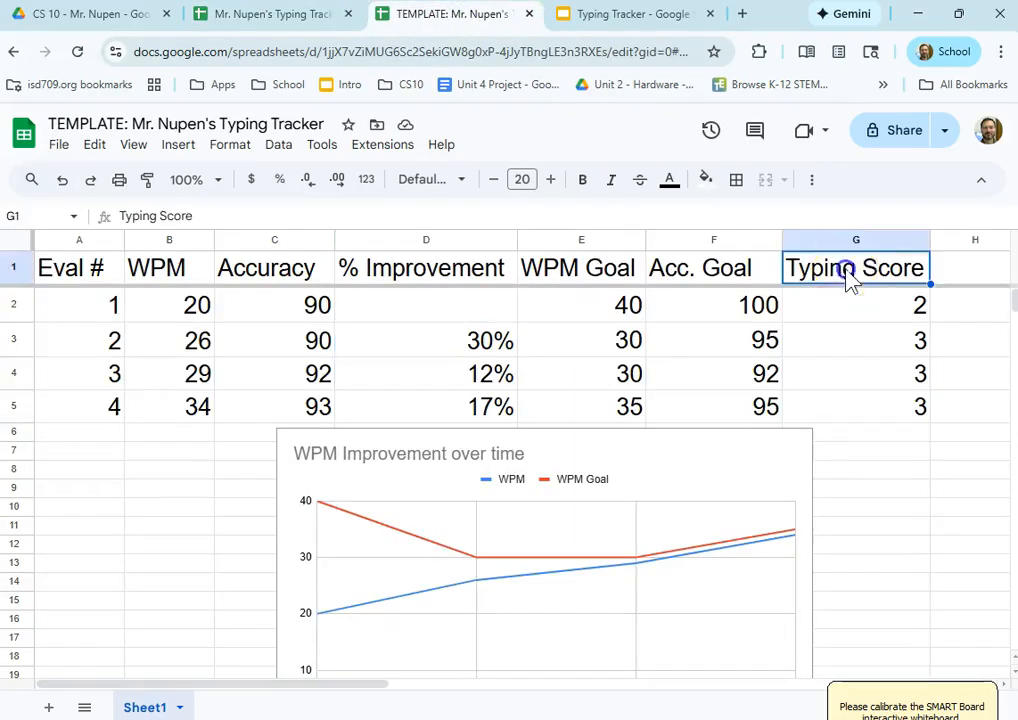
{"action": "left_click", "coordinate": [273, 16]}
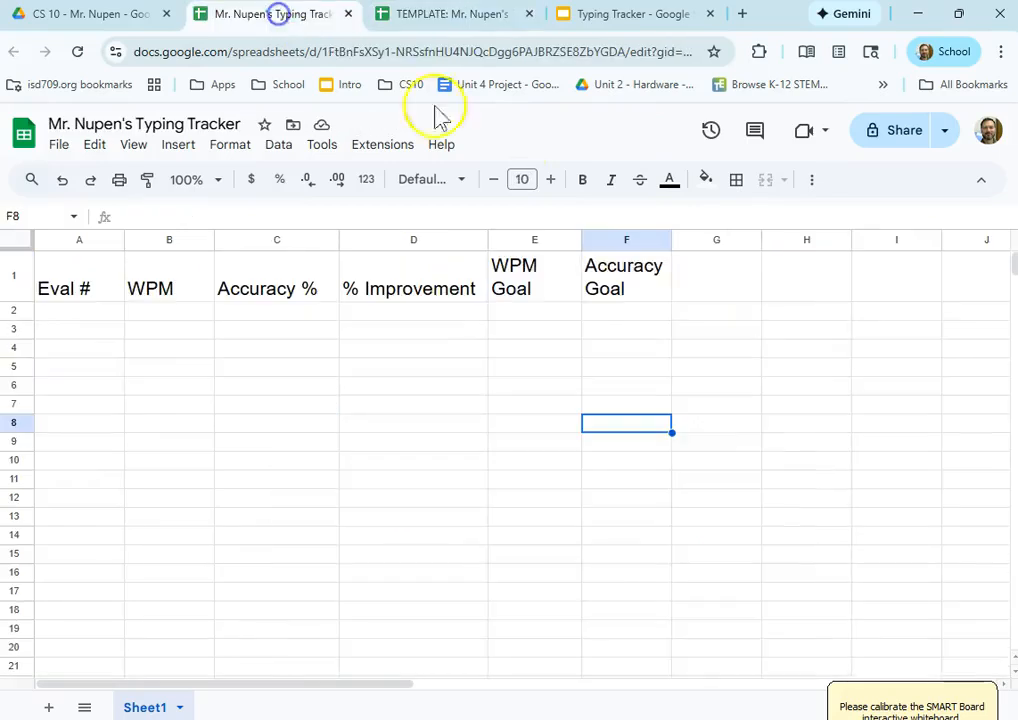
{"action": "left_click", "coordinate": [718, 280]}
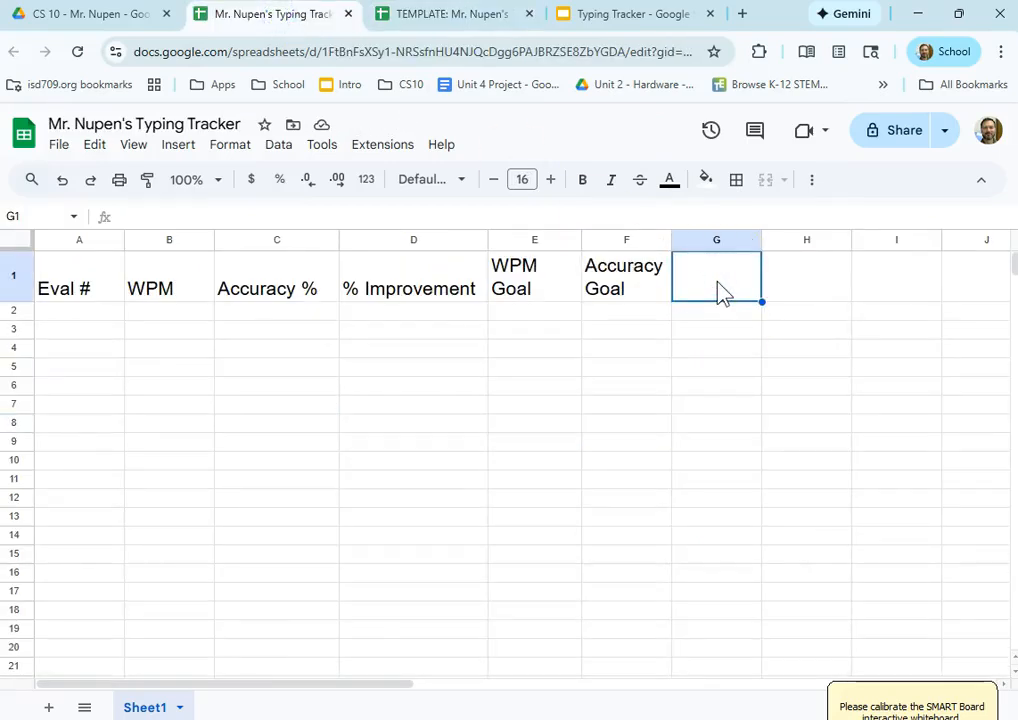
{"action": "type", "text": "Typing "}
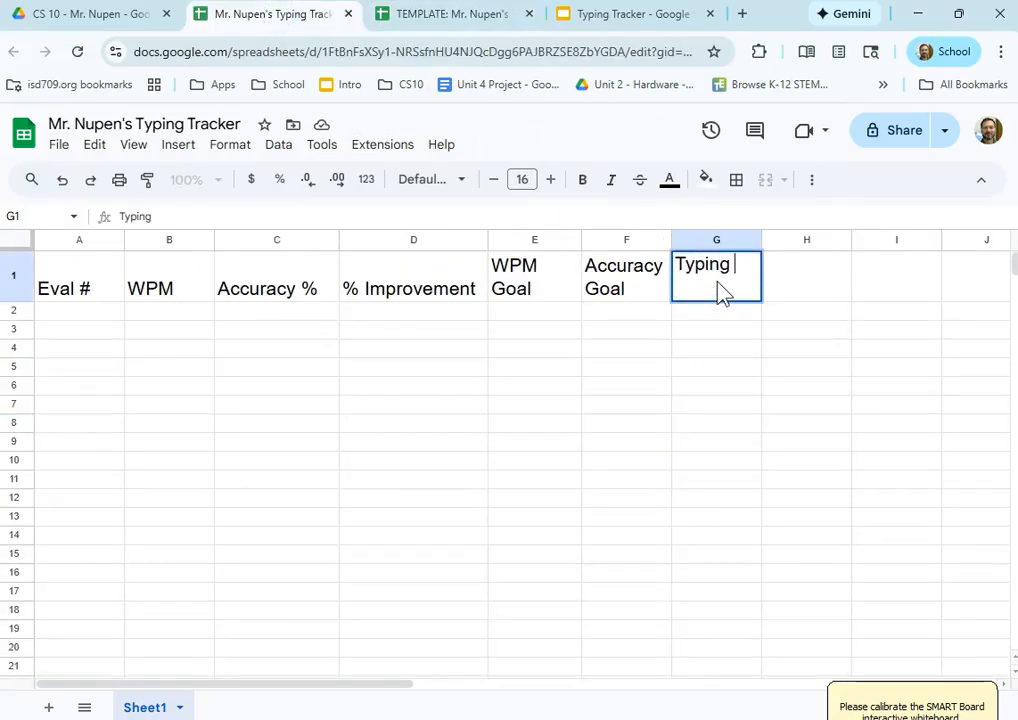
{"action": "type", "text": "Score"}
{"action": "key", "text": "Return"}
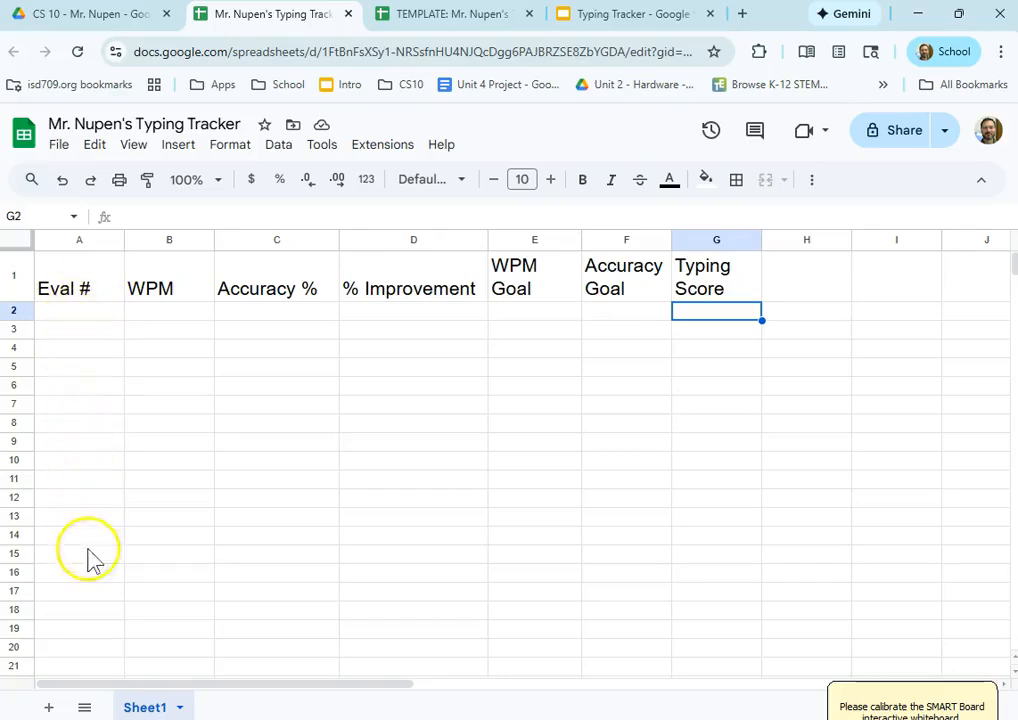
Compare how header row 1 behaves while scrolling through the new spreadsheet and through the template spreadsheet
{"action": "scroll", "coordinate": [125, 395], "scroll_direction": "down", "scroll_amount": 15}
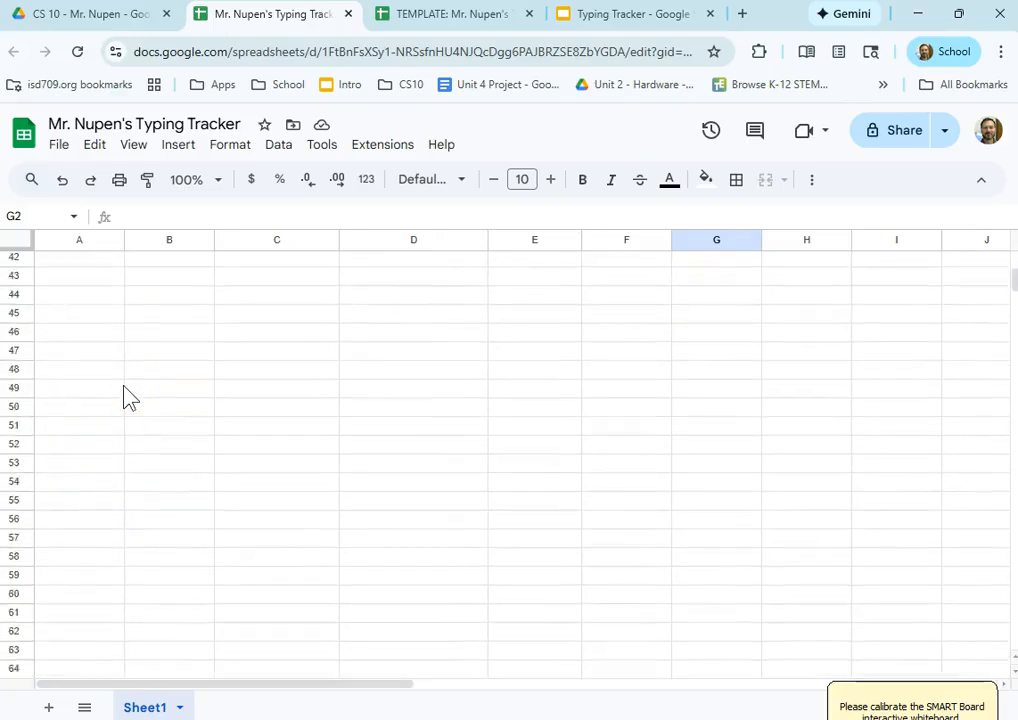
{"action": "scroll", "coordinate": [147, 385], "scroll_direction": "up", "scroll_amount": 2}
{"action": "scroll", "coordinate": [125, 382], "scroll_direction": "up", "scroll_amount": 14}
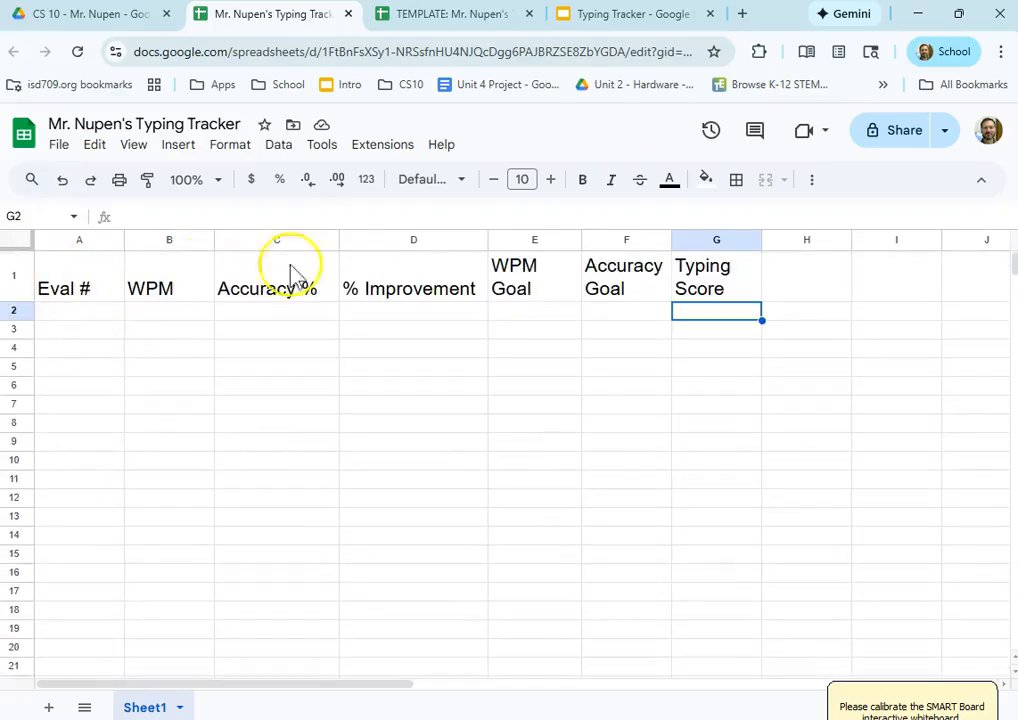
{"action": "left_click", "coordinate": [379, 22]}
{"action": "scroll", "coordinate": [141, 425], "scroll_direction": "down", "scroll_amount": 9}
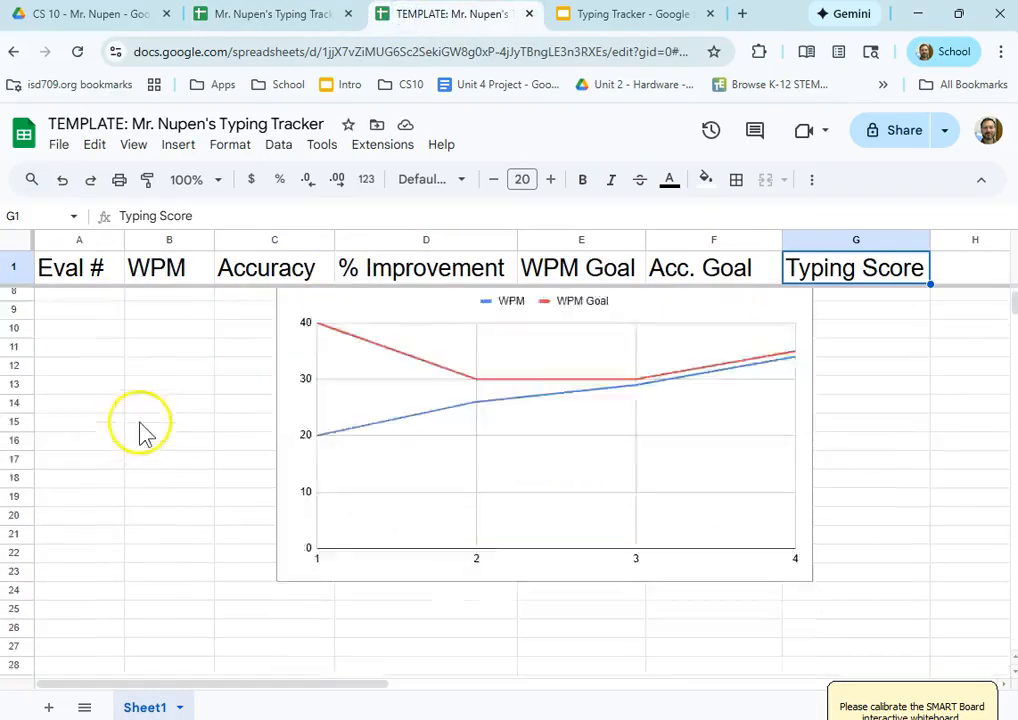
{"action": "scroll", "coordinate": [140, 415], "scroll_direction": "down", "scroll_amount": 20}
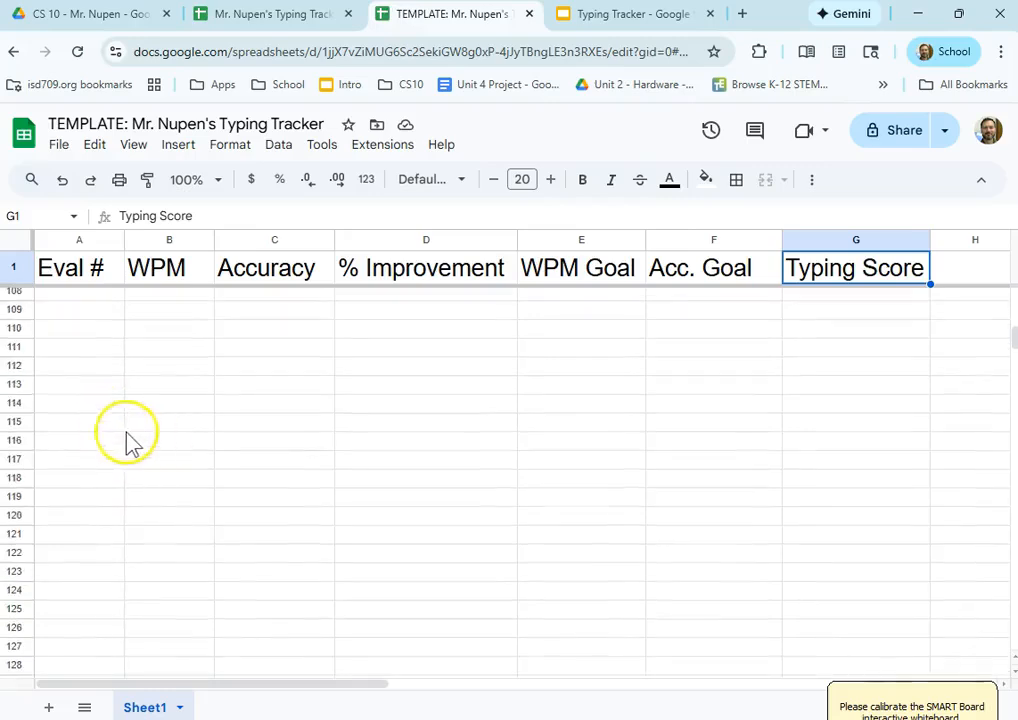
{"action": "scroll", "coordinate": [155, 463], "scroll_direction": "up", "scroll_amount": 18}
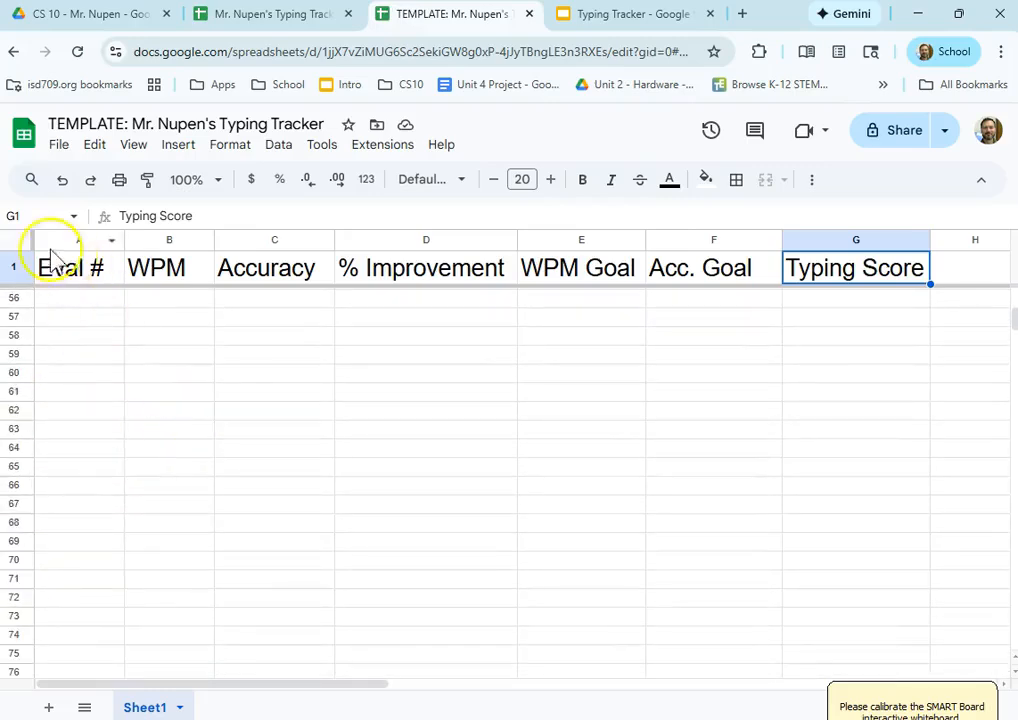
{"action": "scroll", "coordinate": [115, 447], "scroll_direction": "up", "scroll_amount": 18}
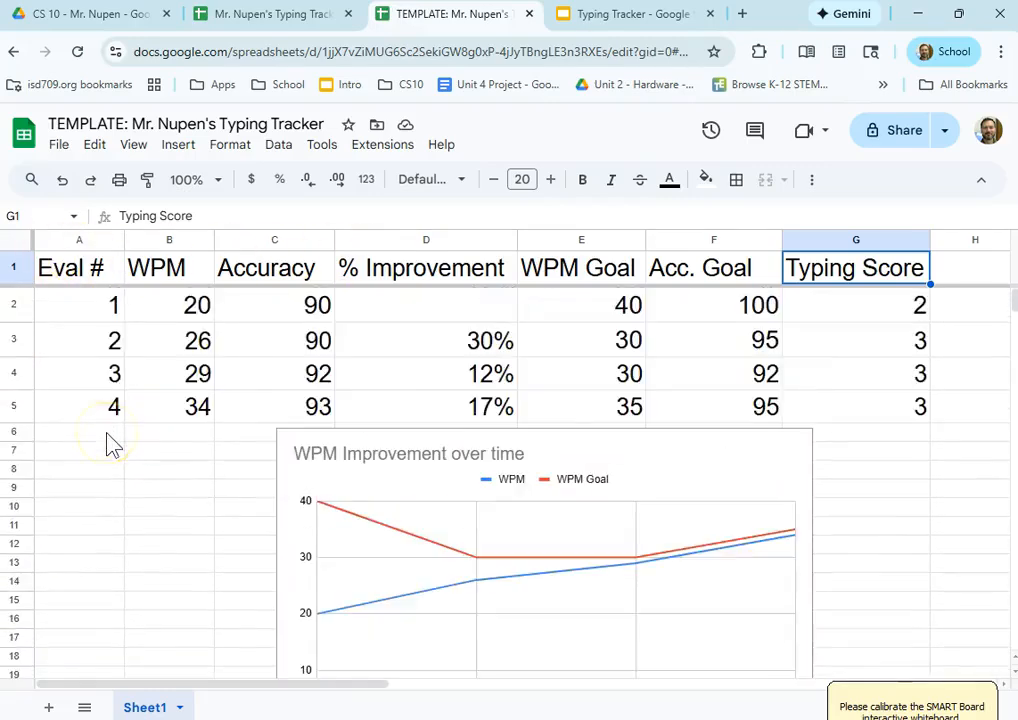
{"action": "scroll", "coordinate": [113, 444], "scroll_direction": "down", "scroll_amount": 1}
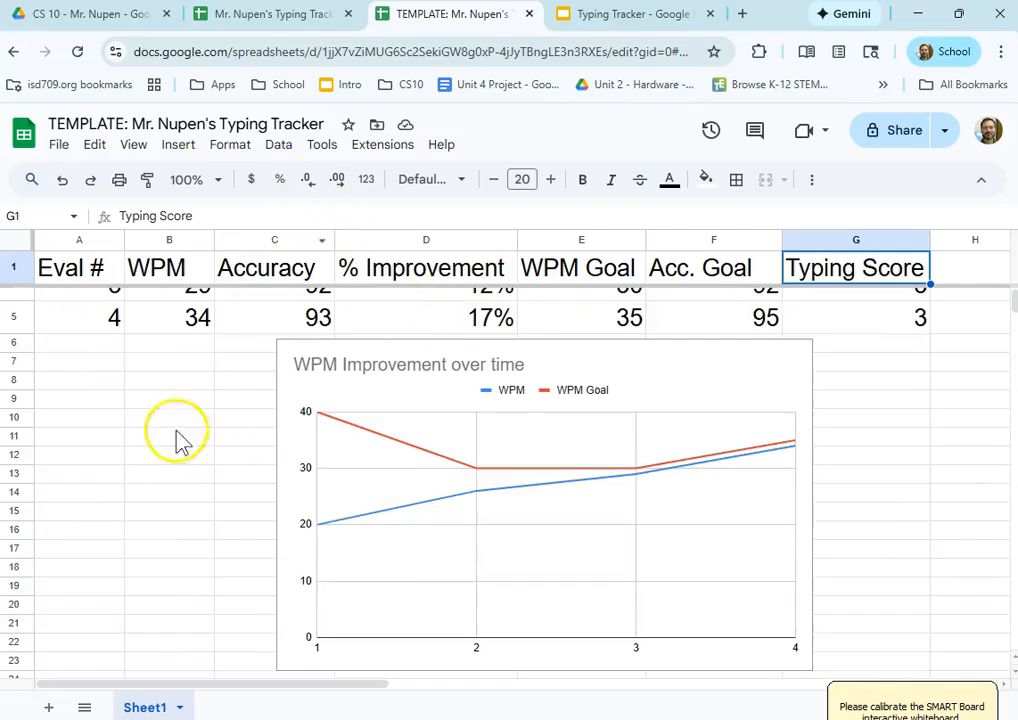
Freeze header row 1 in the new typing tracker spreadsheet and check it by scrolling the sheet down and back up
{"action": "scroll", "coordinate": [177, 438], "scroll_direction": "up", "scroll_amount": 1}
{"action": "left_click", "coordinate": [272, 16]}
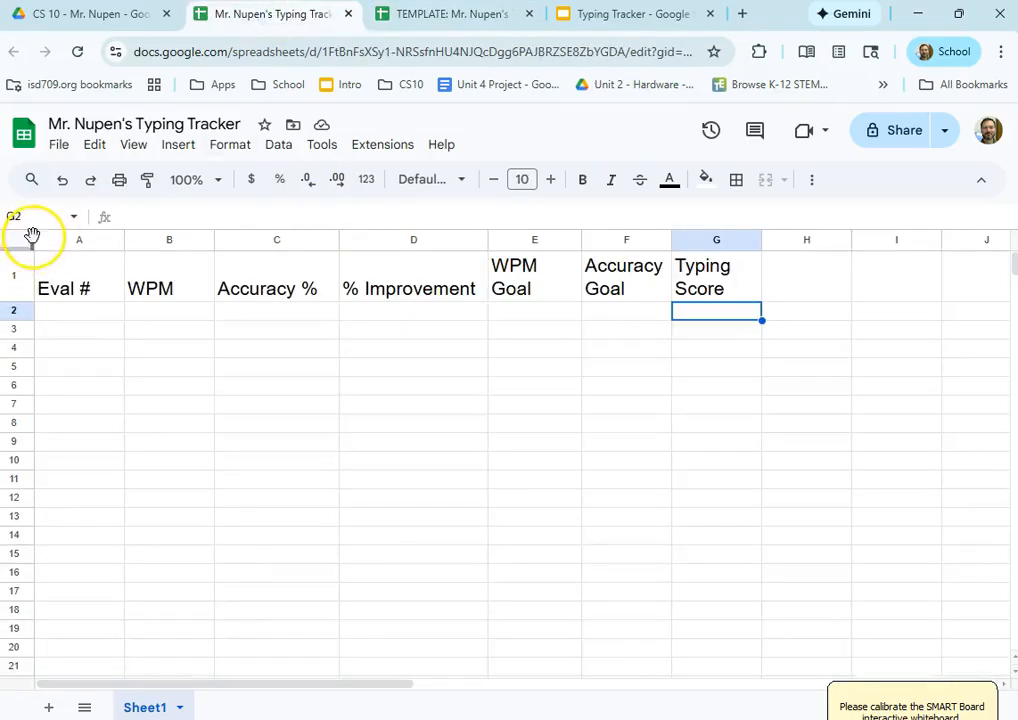
{"action": "left_click_drag", "start_coordinate": [15, 246], "coordinate": [18, 300]}
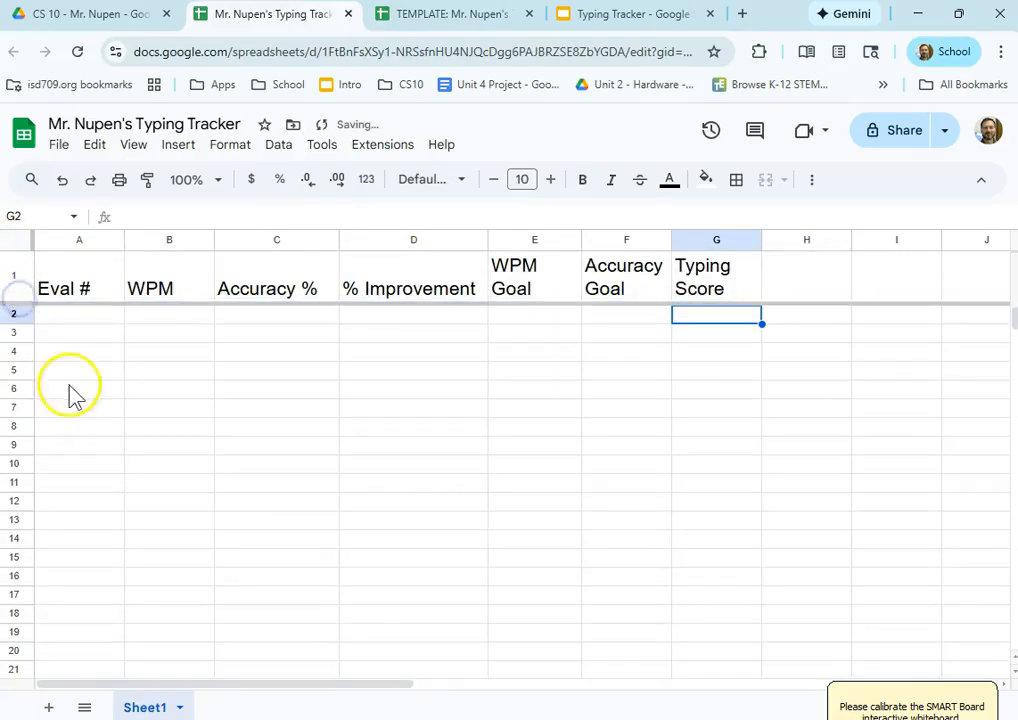
{"action": "scroll", "coordinate": [175, 352], "scroll_direction": "down", "scroll_amount": 6}
{"action": "scroll", "coordinate": [120, 348], "scroll_direction": "up", "scroll_amount": 6}
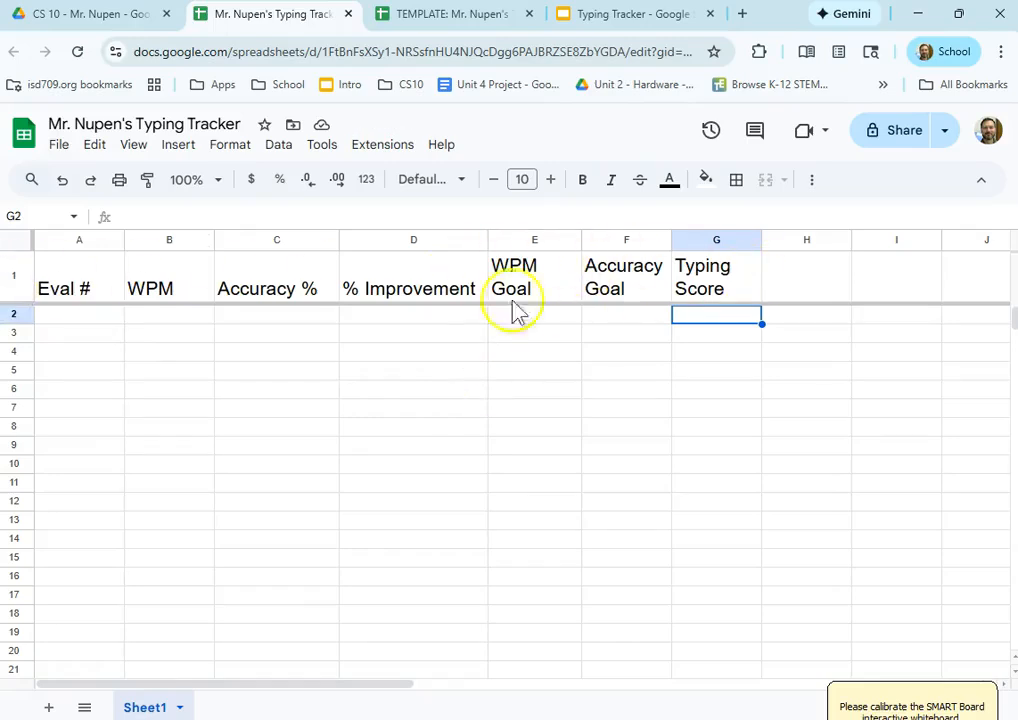
Advance the instructions presentation to the Step 2: Calculations slide, read the WPM % Change formula, and return to the new spreadsheet
{"action": "left_click", "coordinate": [632, 18]}
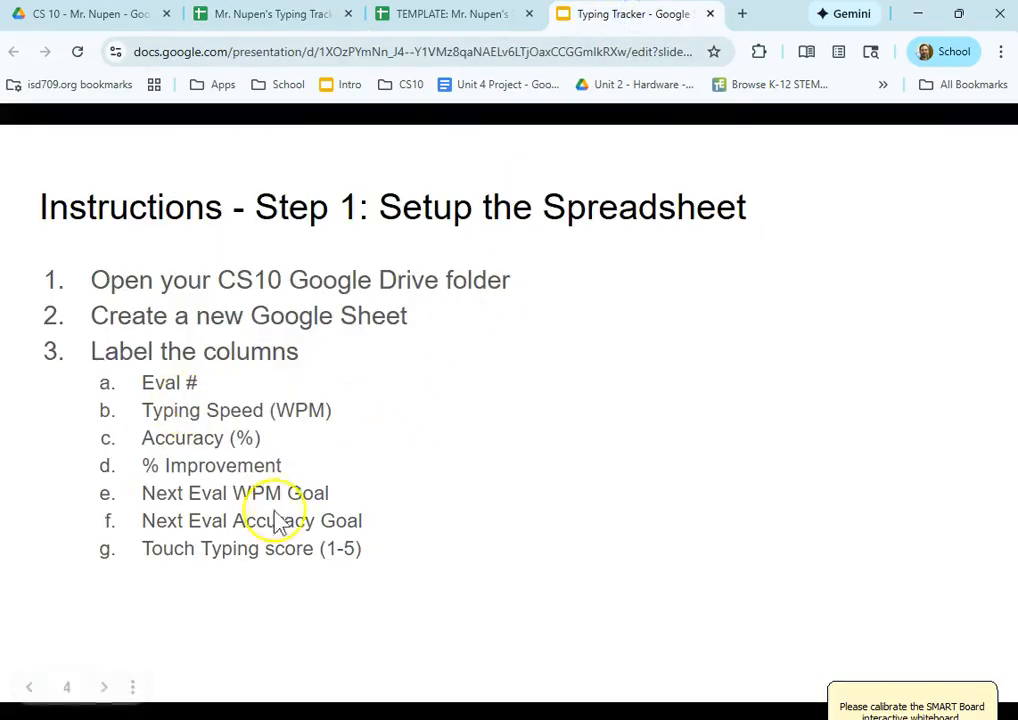
{"action": "left_click", "coordinate": [510, 472]}
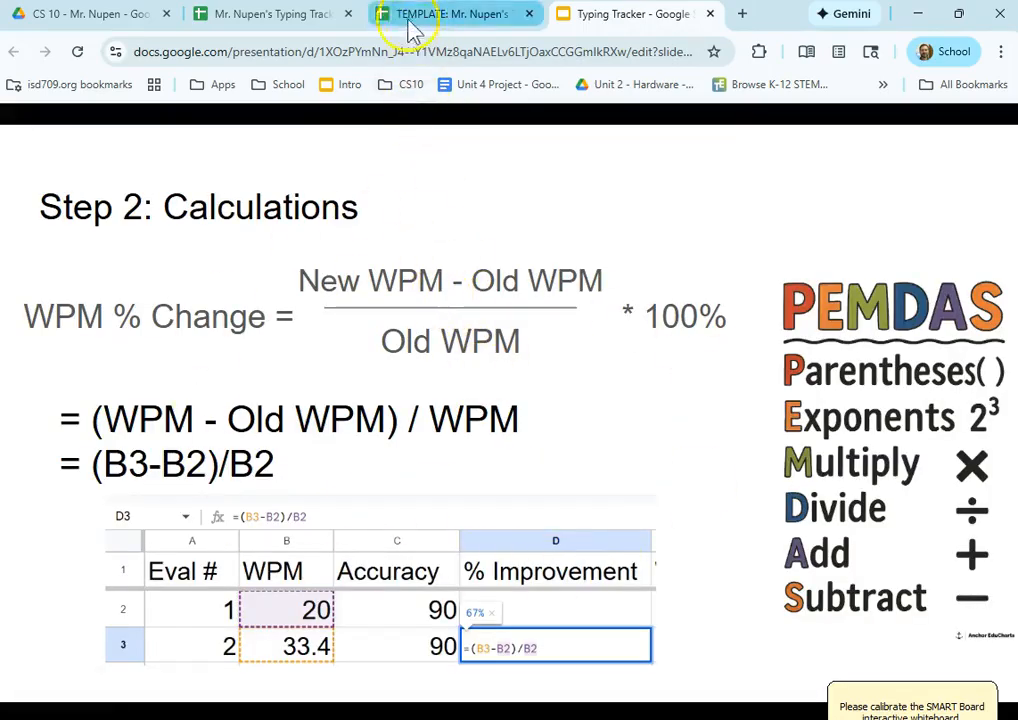
{"action": "left_click", "coordinate": [280, 16]}
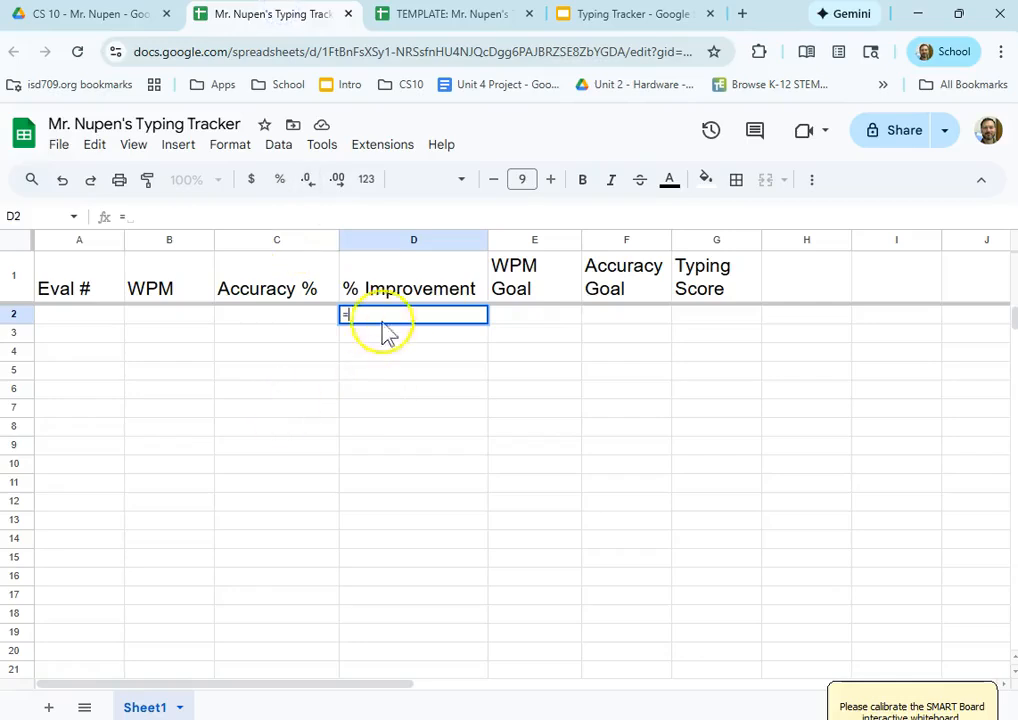
{"action": "key", "text": "Escape"}
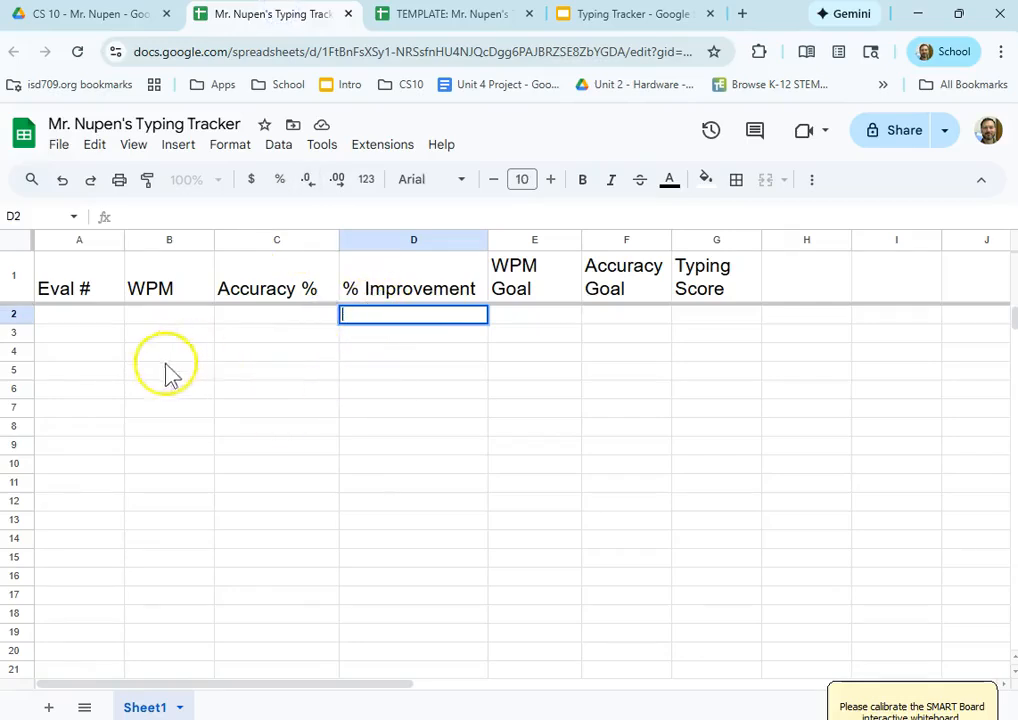
Enter the evaluation numbers 1, 2 and 3 in A2 to A4 under Eval #
{"action": "left_click", "coordinate": [164, 364]}
{"action": "left_click", "coordinate": [90, 315]}
{"action": "type", "text": "1"}
{"action": "key", "text": "Return"}
{"action": "type", "text": "2"}
{"action": "key", "text": "Return"}
{"action": "type", "text": "3"}
{"action": "key", "text": "Tab"}
Enter the sample typing speeds 20, 25 and 29 in B2 to B4 under WPM
{"action": "key", "text": "Up"}
{"action": "key", "text": "Up"}
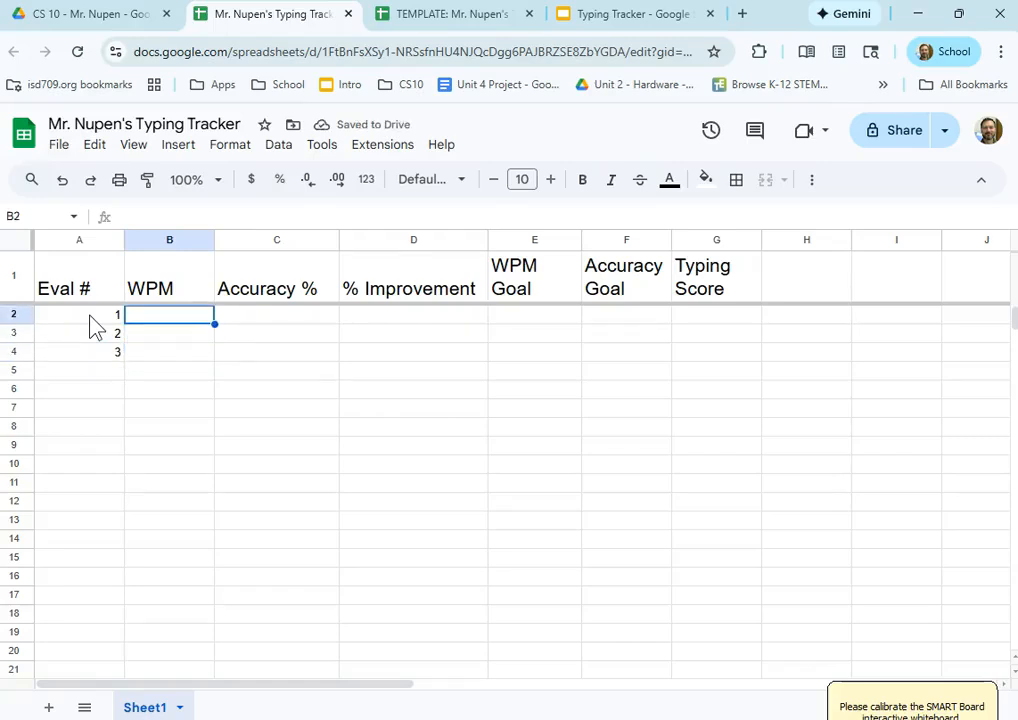
{"action": "key", "text": "Return"}
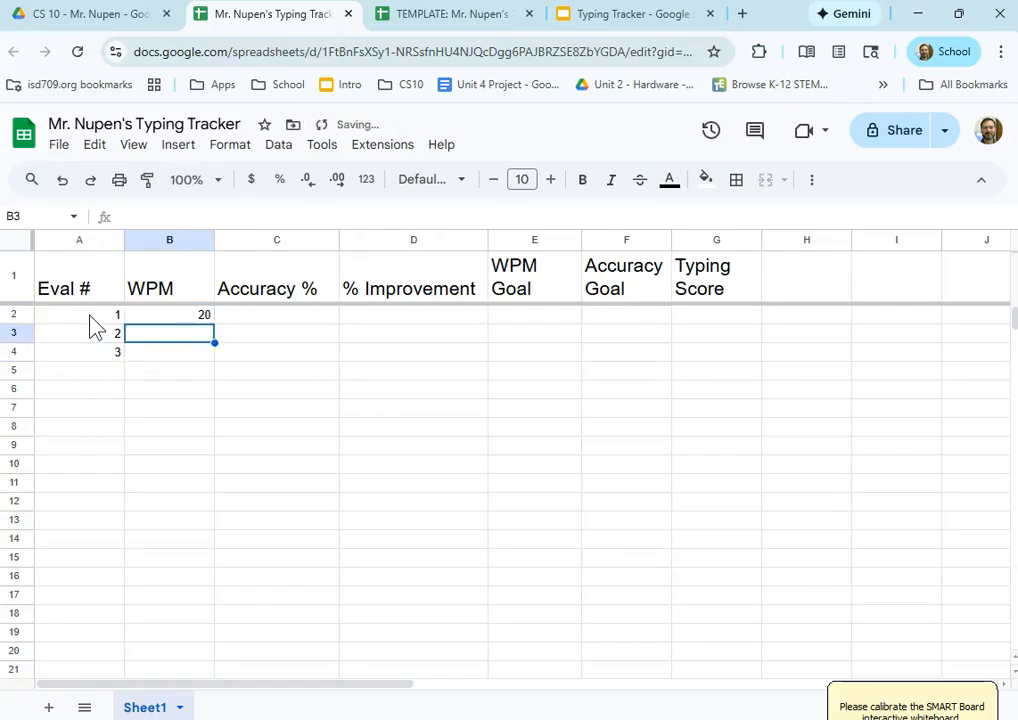
{"action": "key", "text": "Return"}
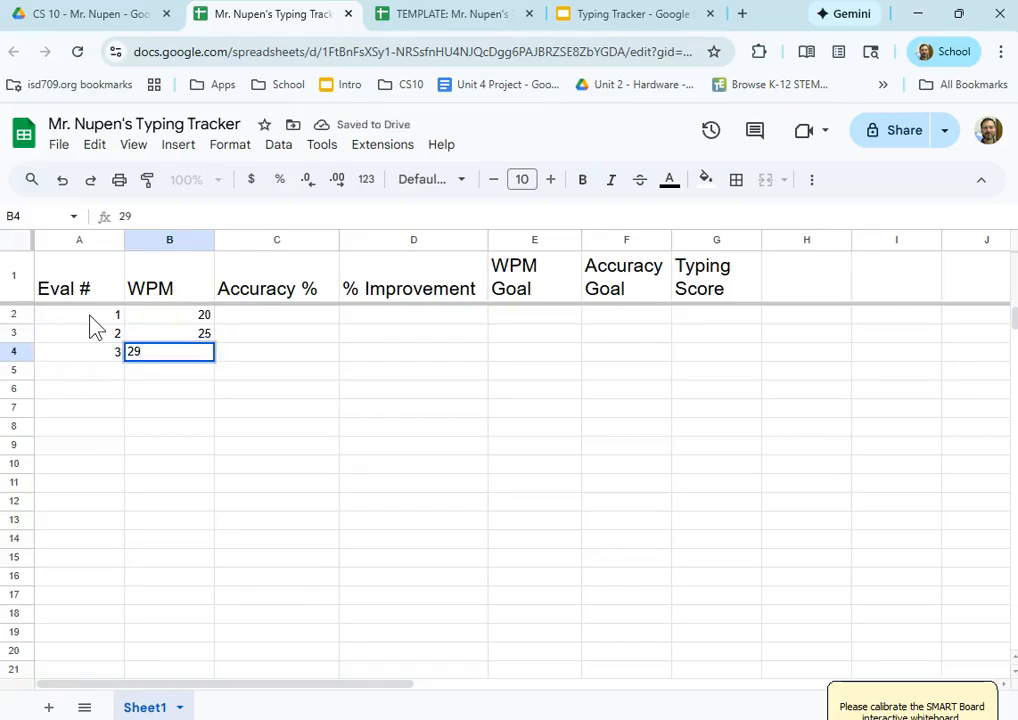
{"action": "key", "text": "Tab"}
Enter the sample accuracies 80, 85 and 90 in C2 to C4 under Accuracy %
{"action": "key", "text": "Up"}
{"action": "key", "text": "Up"}
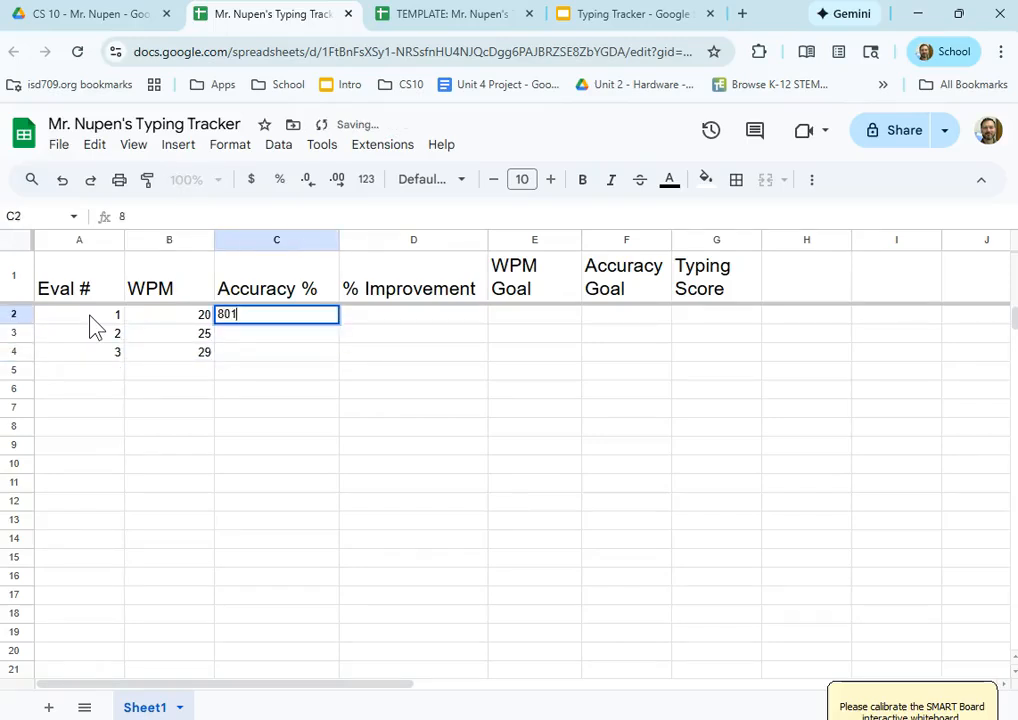
{"action": "key", "text": "Return"}
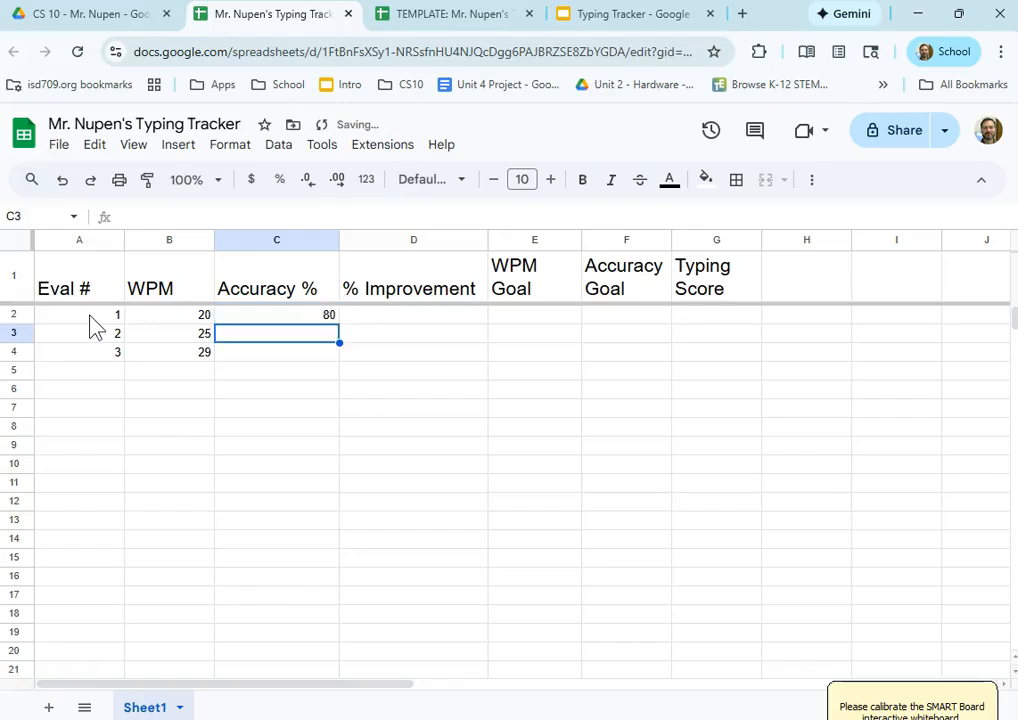
{"action": "key", "text": "Tab"}
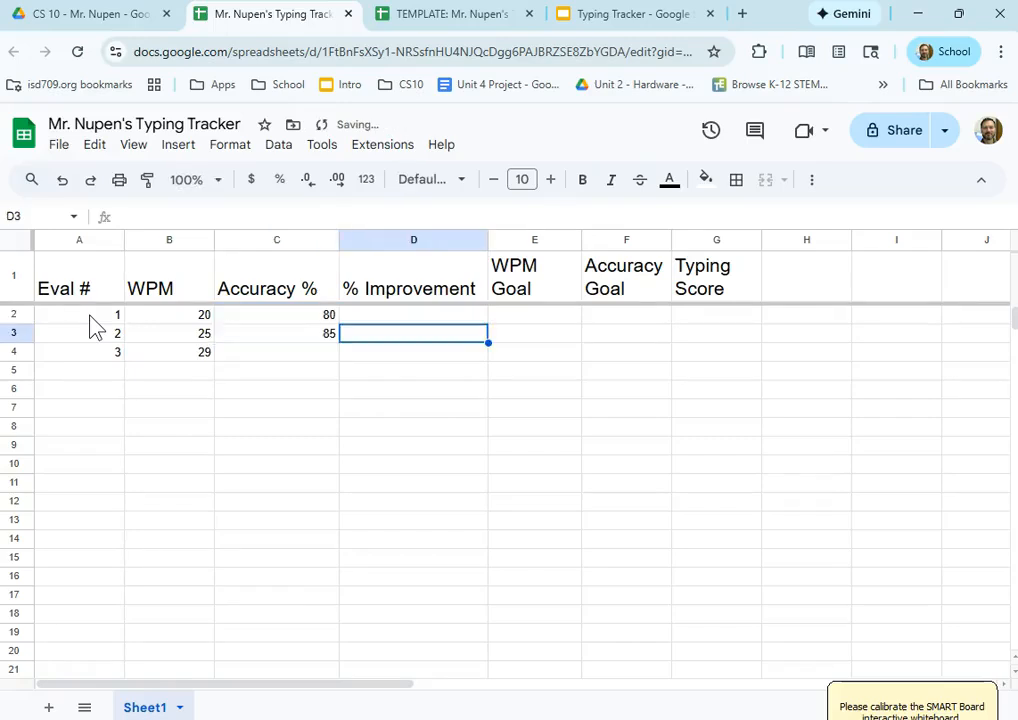
{"action": "key", "text": "Return"}
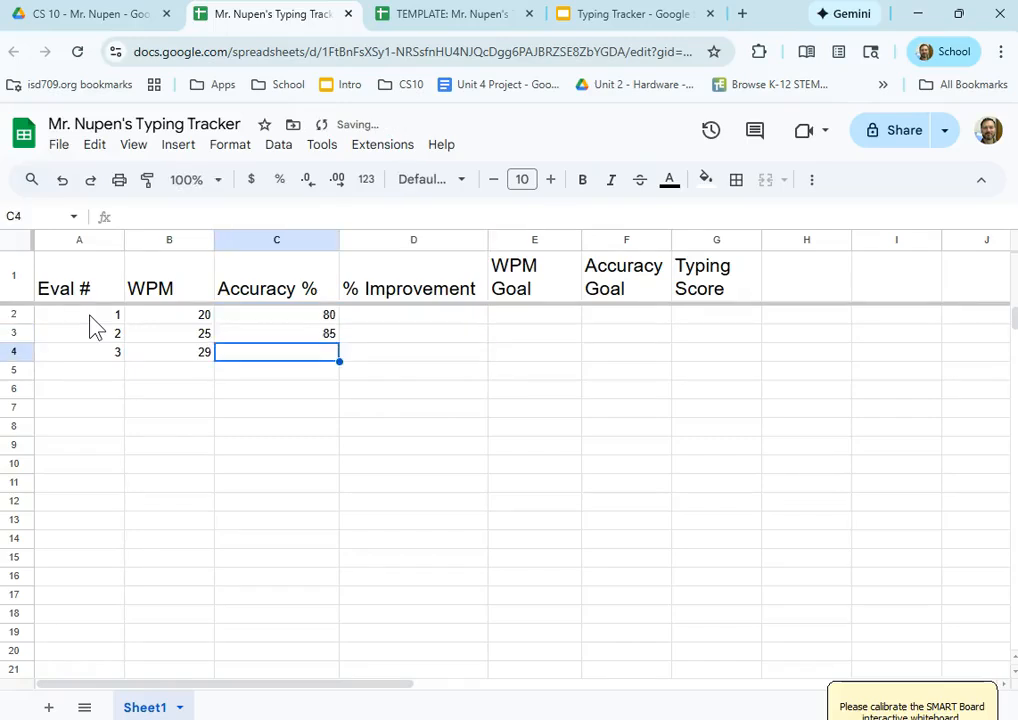
{"action": "type", "text": "90"}
{"action": "left_click", "coordinate": [393, 447]}
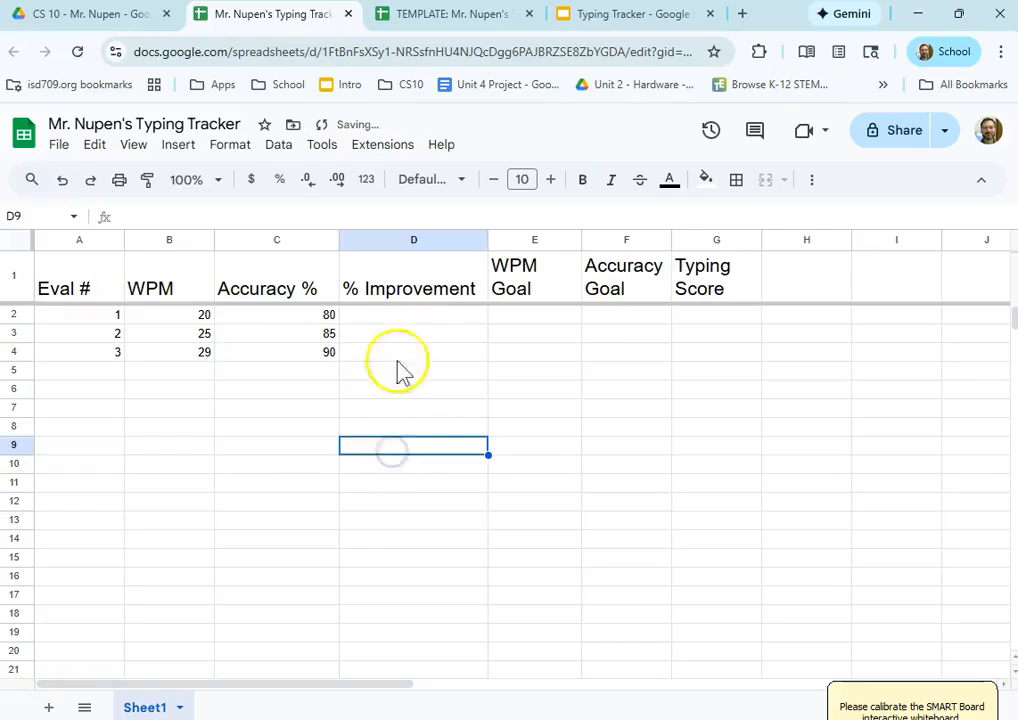
Check the % change formula in the template and on the Calculations slide, and begin the % Improvement formula in D3 with =B3-B2
{"action": "left_click", "coordinate": [383, 285]}
{"action": "left_click", "coordinate": [405, 297]}
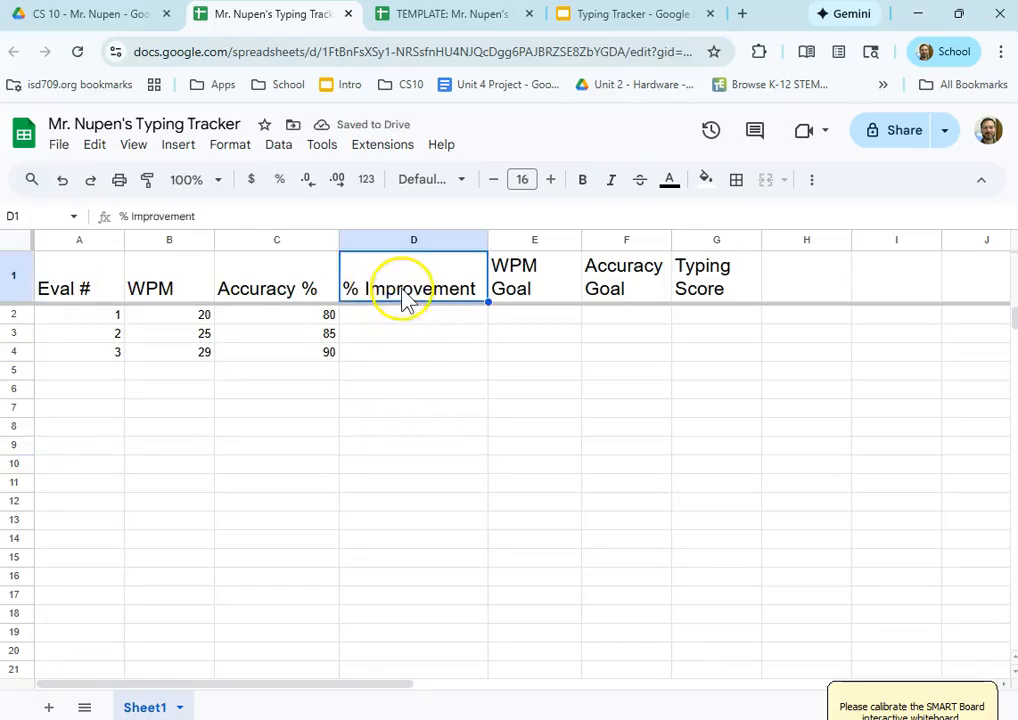
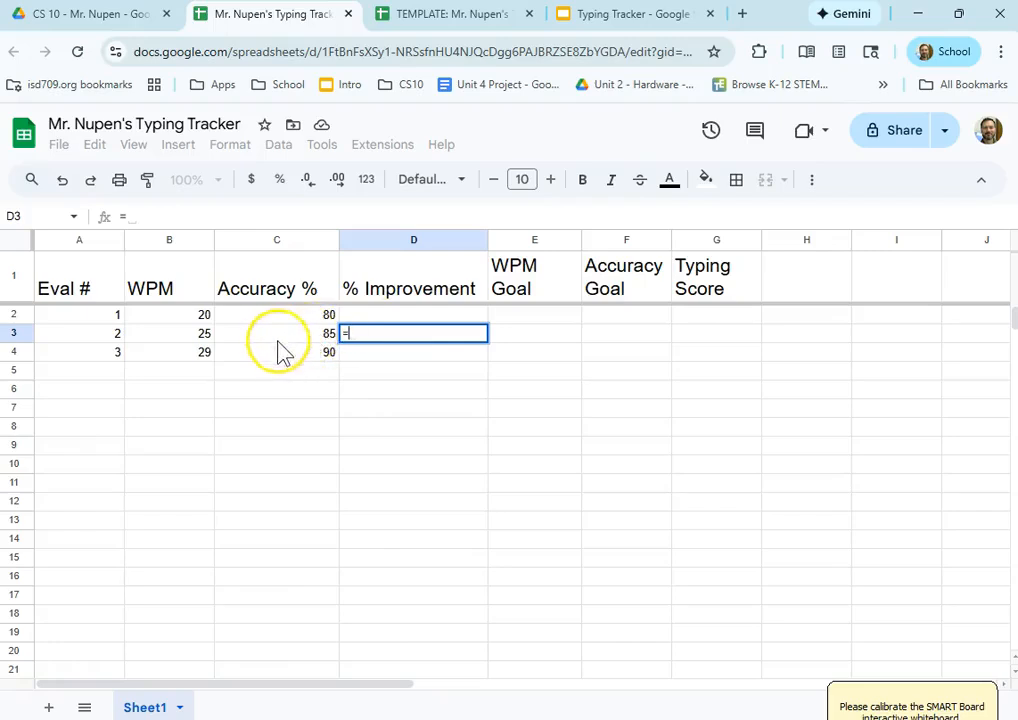
{"action": "left_click", "coordinate": [449, 14]}
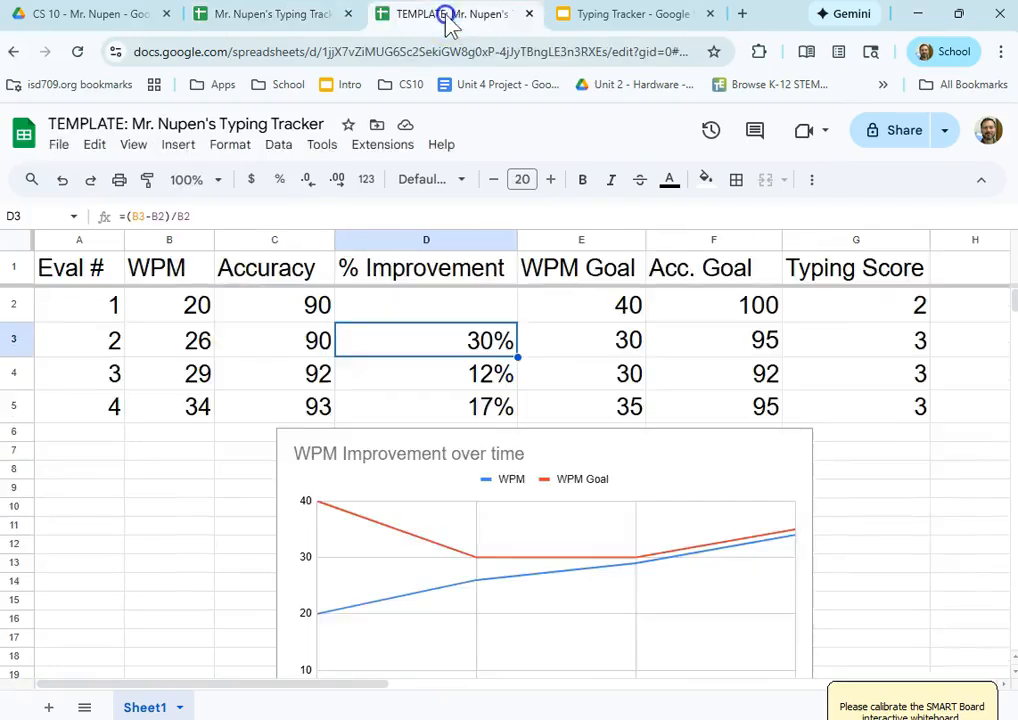
{"action": "left_click", "coordinate": [565, 14]}
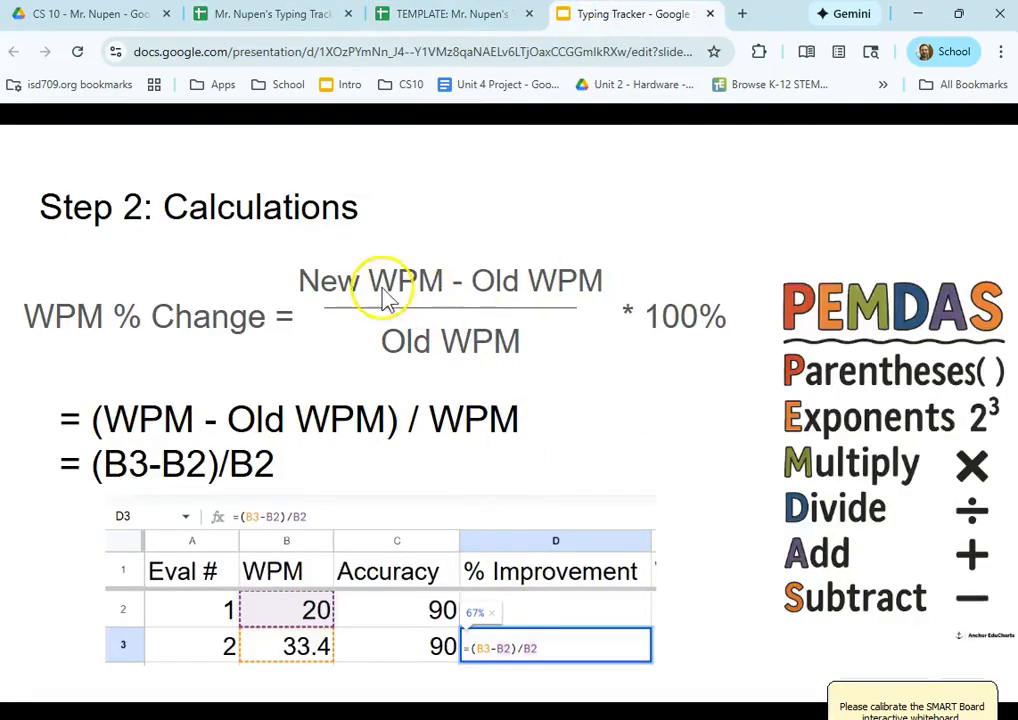
{"action": "left_click", "coordinate": [265, 17]}
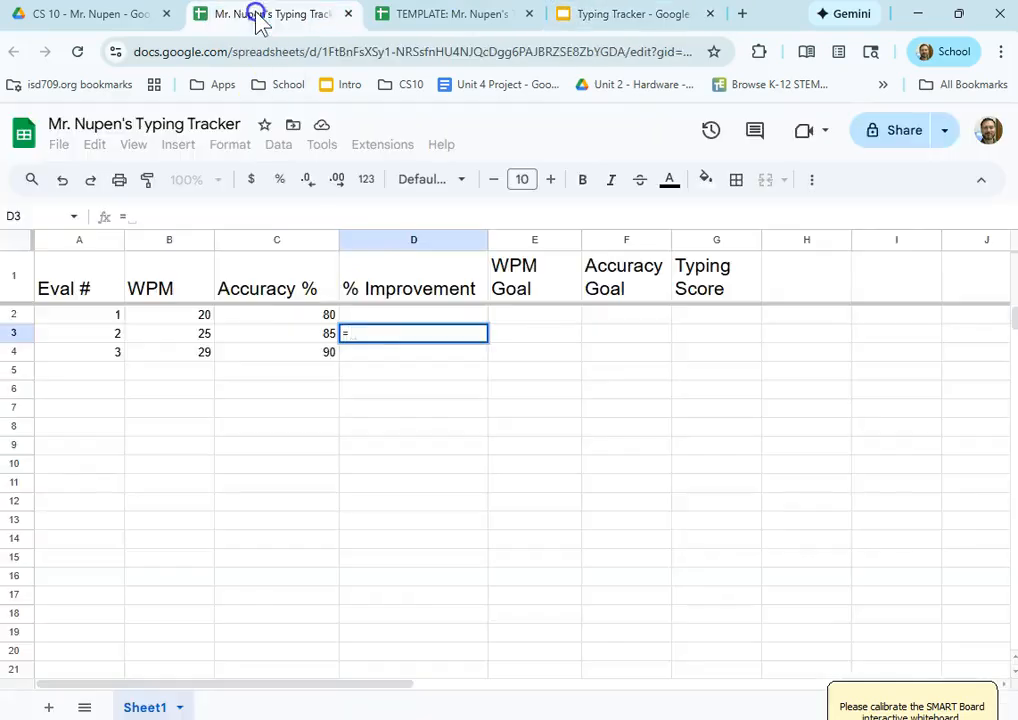
{"action": "left_click", "coordinate": [199, 346]}
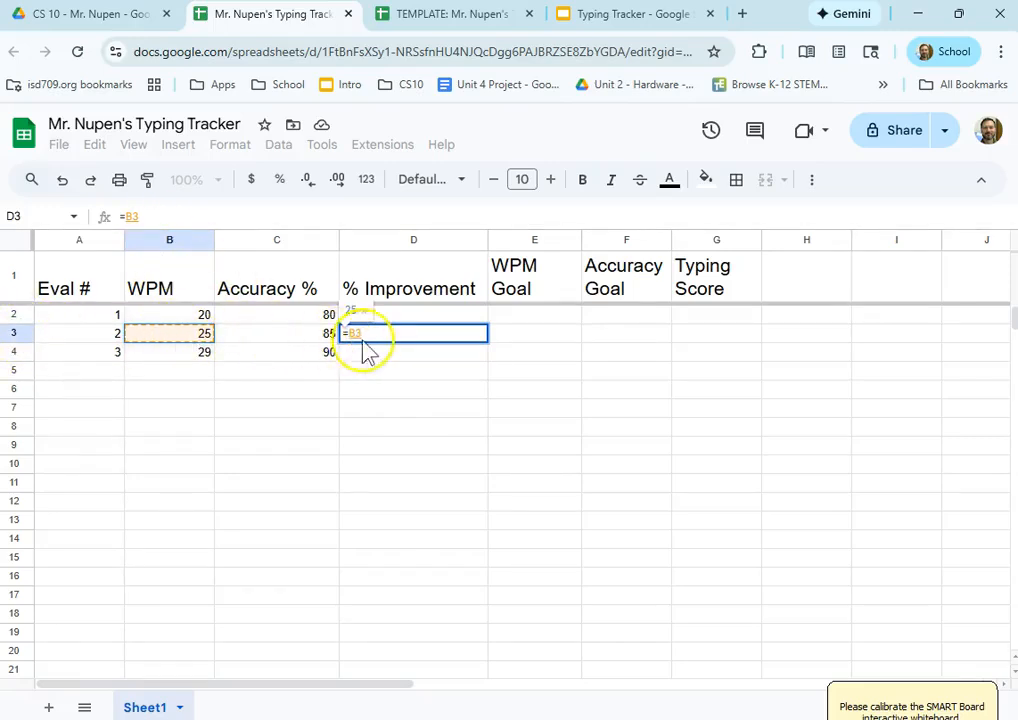
{"action": "left_click", "coordinate": [185, 317]}
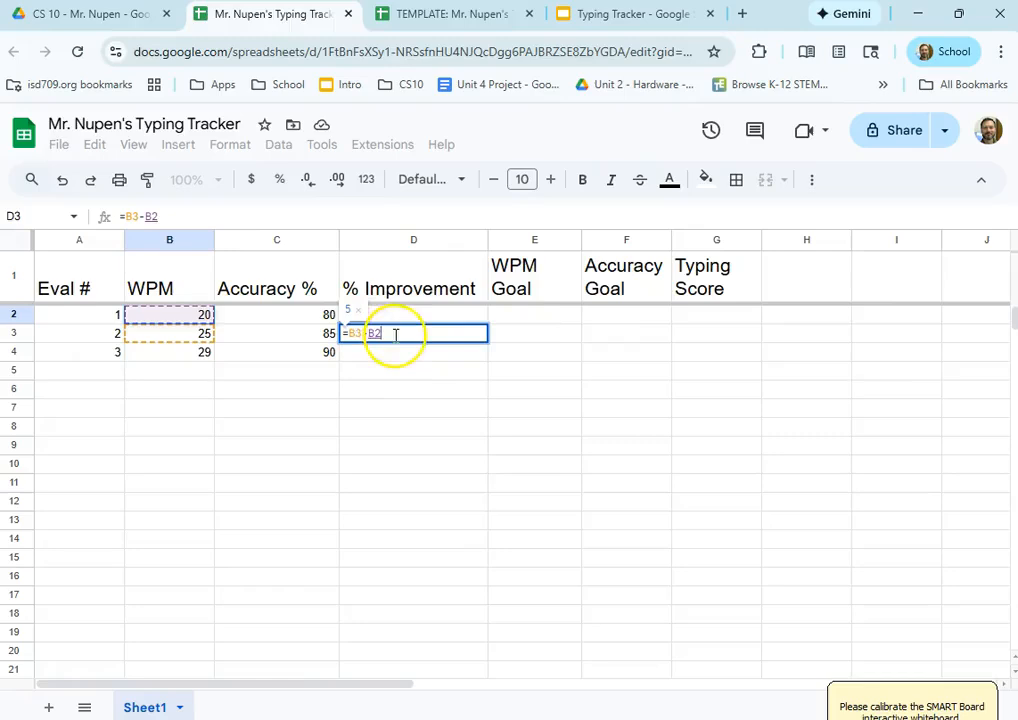
Recheck the Calculations slide, and put the D3 subtraction in parentheses with a division sign after it, making =(B3-B2)/
{"action": "left_click", "coordinate": [450, 14]}
{"action": "left_click", "coordinate": [568, 14]}
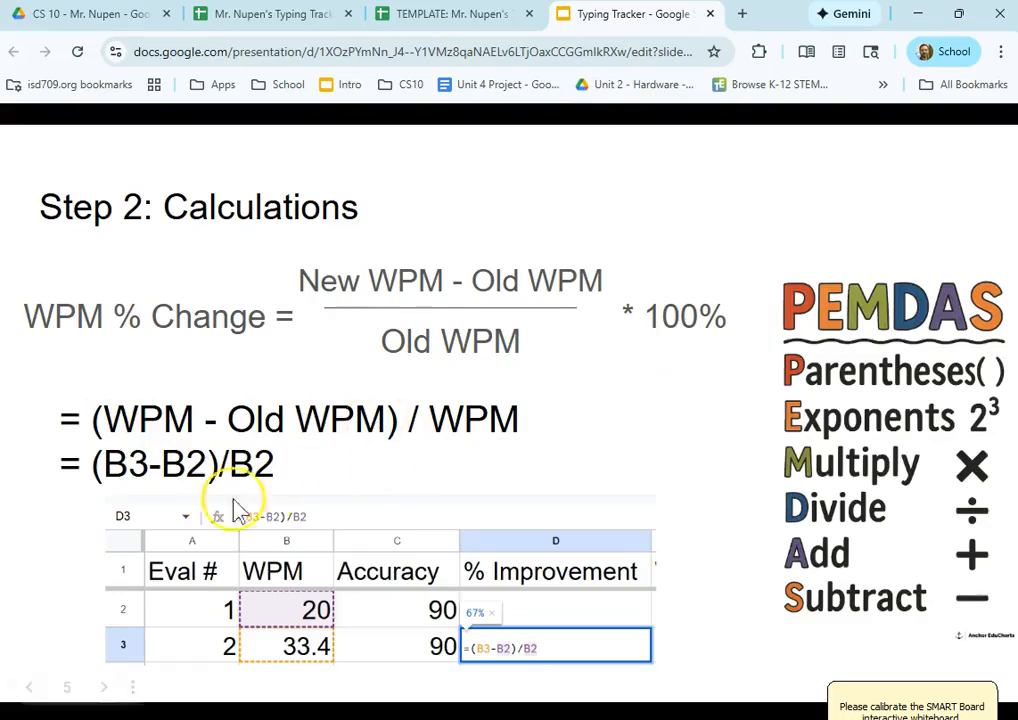
{"action": "left_click", "coordinate": [277, 18]}
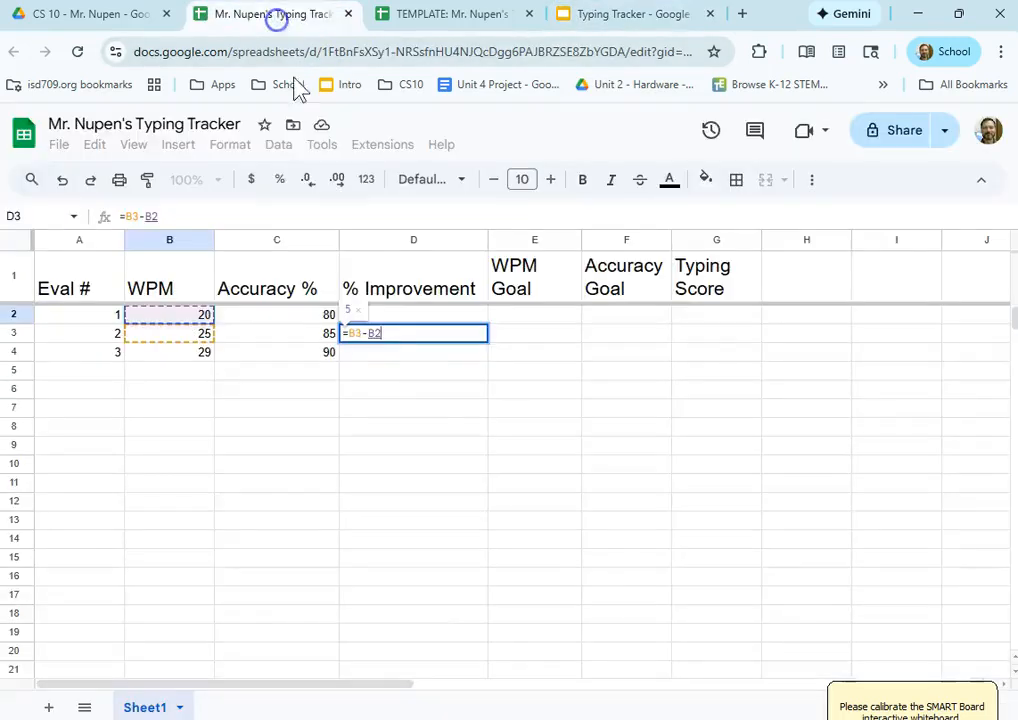
{"action": "left_click", "coordinate": [349, 334]}
{"action": "type", "text": "("}
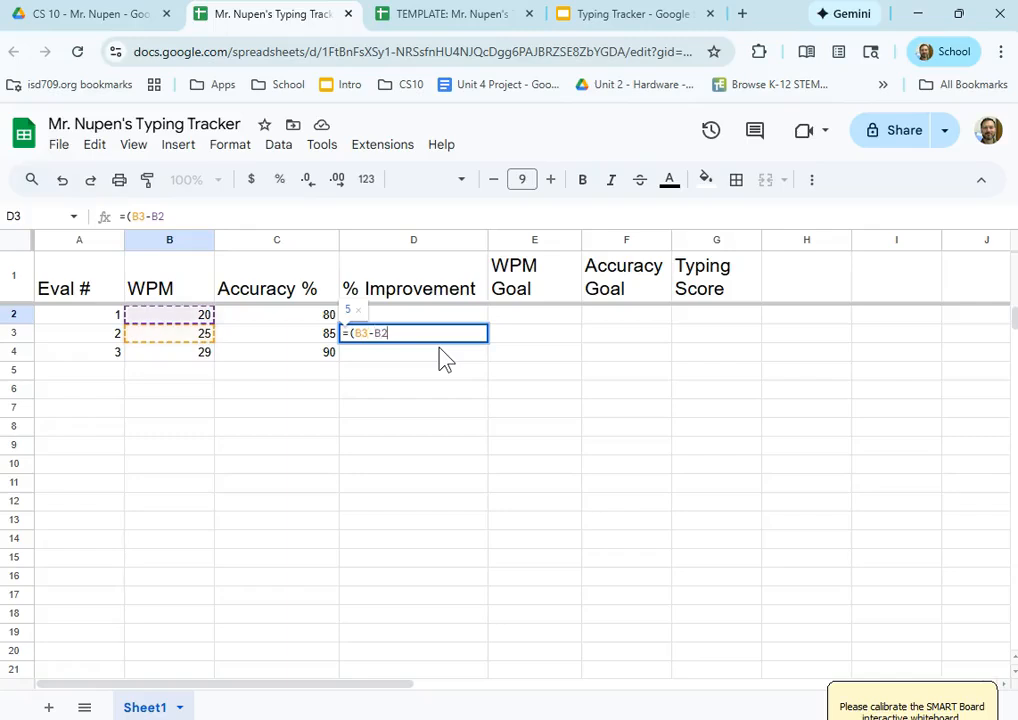
{"action": "type", "text": ")"}
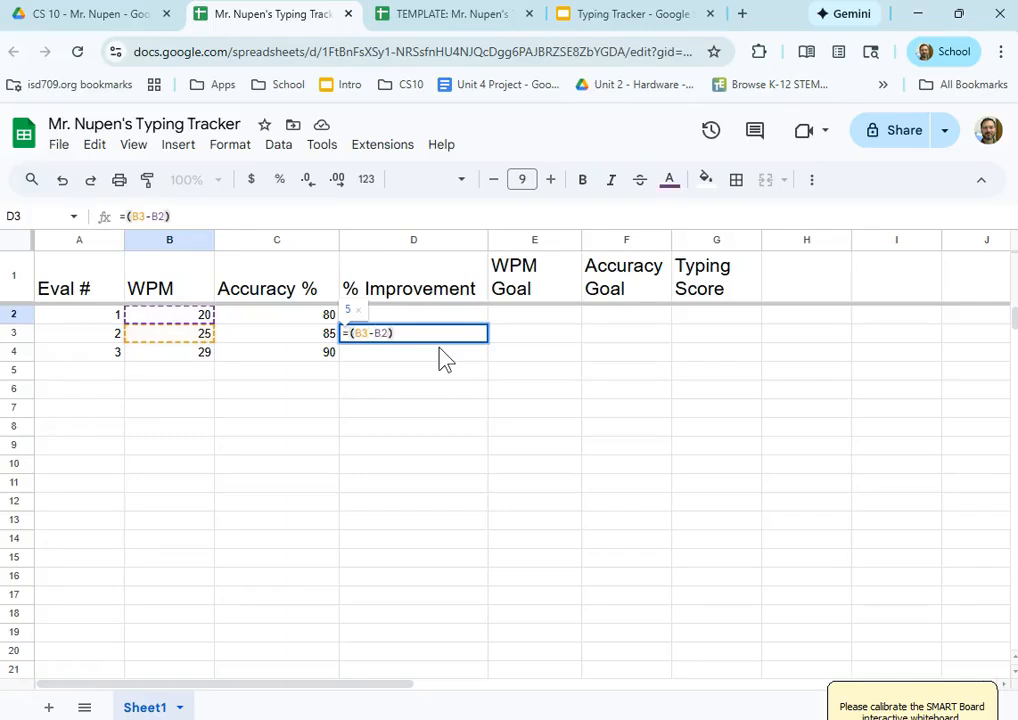
{"action": "type", "text": "/"}
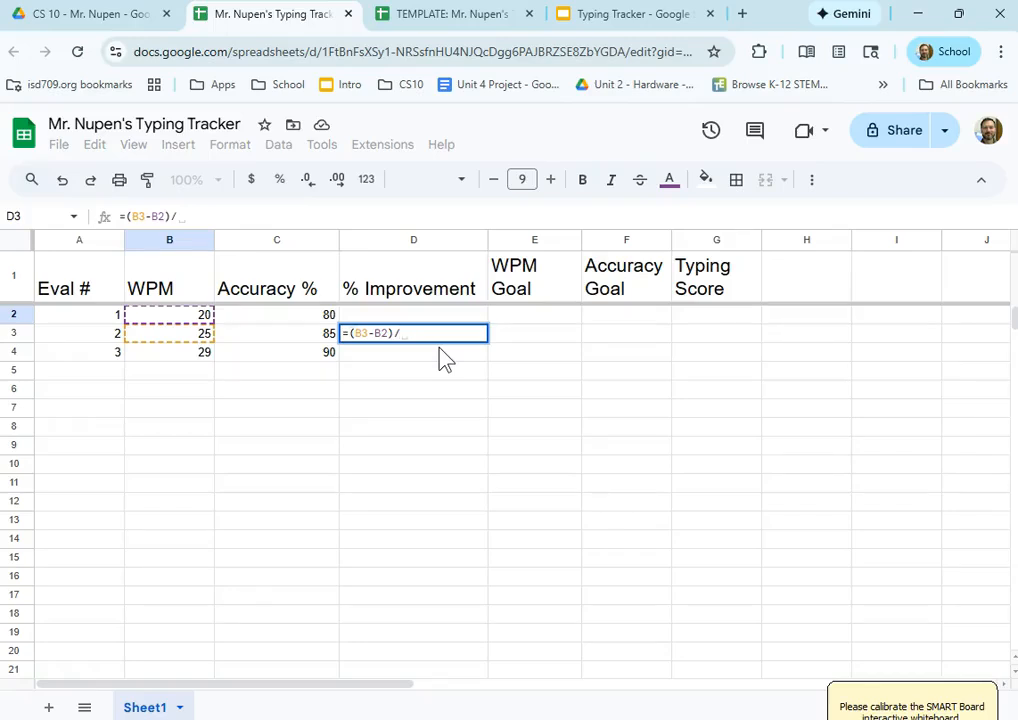
{"action": "left_click", "coordinate": [177, 340]}
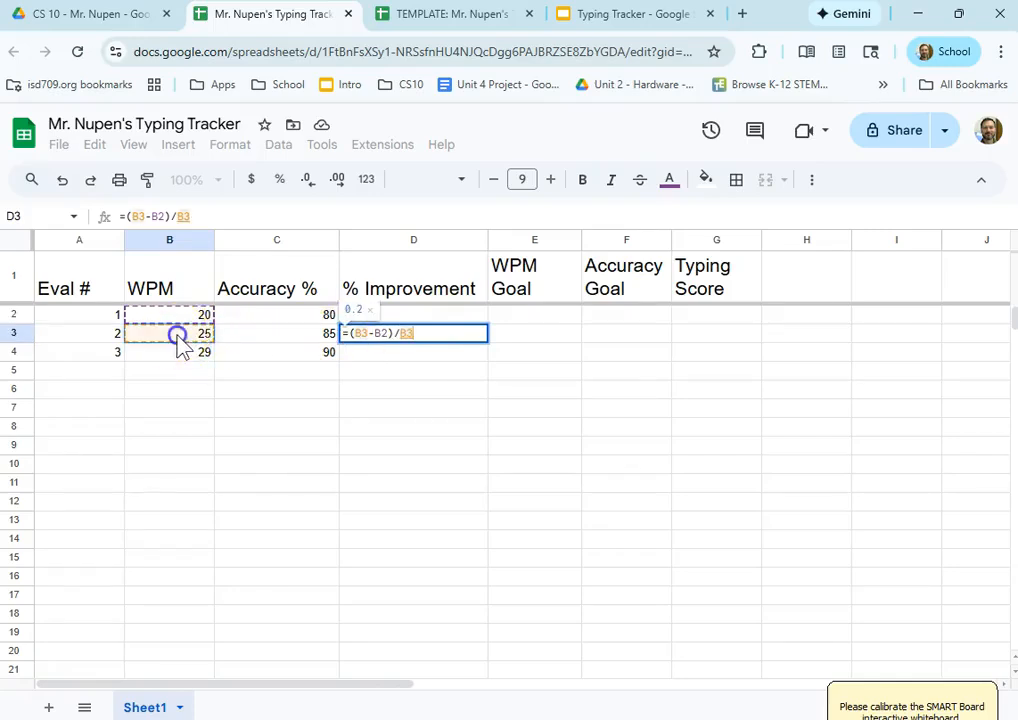
{"action": "left_click", "coordinate": [604, 18]}
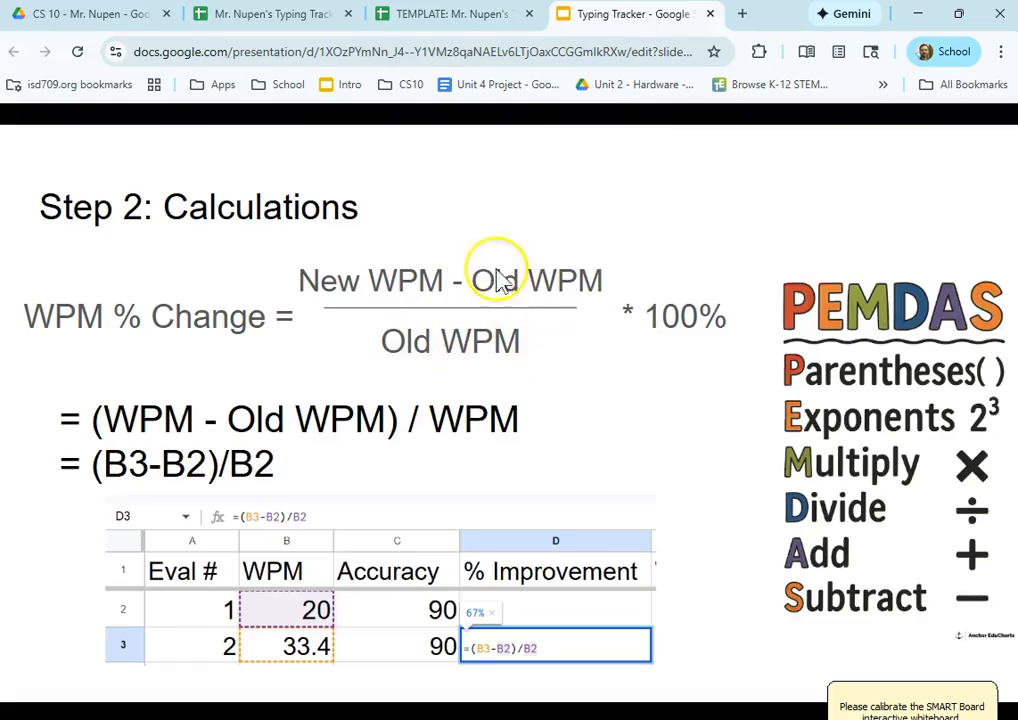
{"action": "left_click", "coordinate": [255, 22]}
{"action": "double_click", "coordinate": [406, 334]}
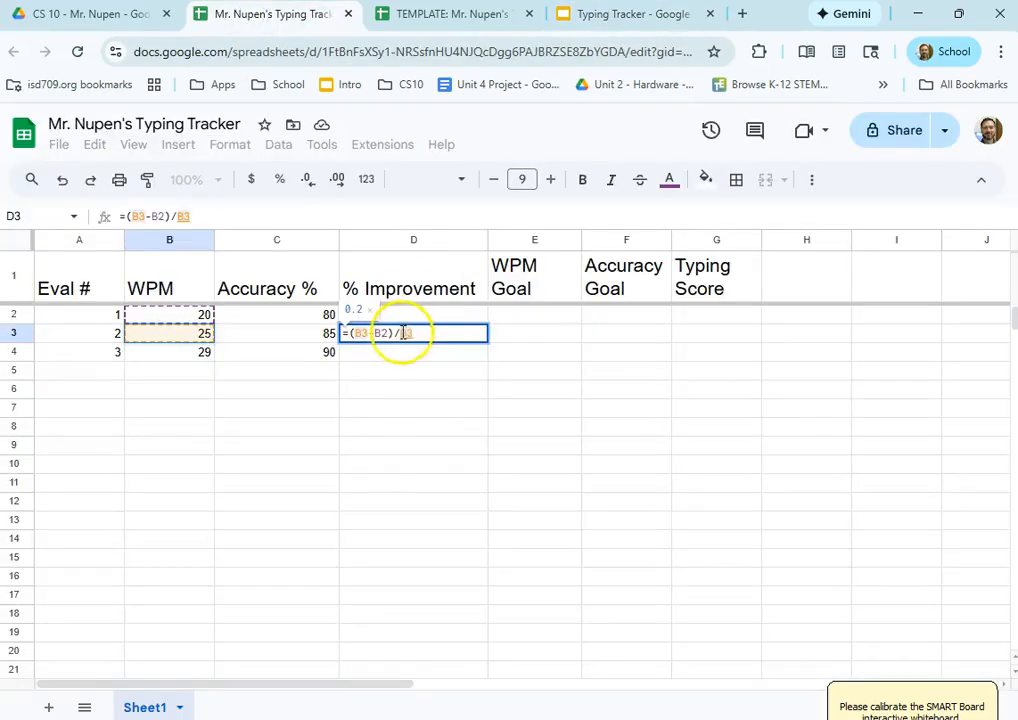
{"action": "key", "text": "BackSpace"}
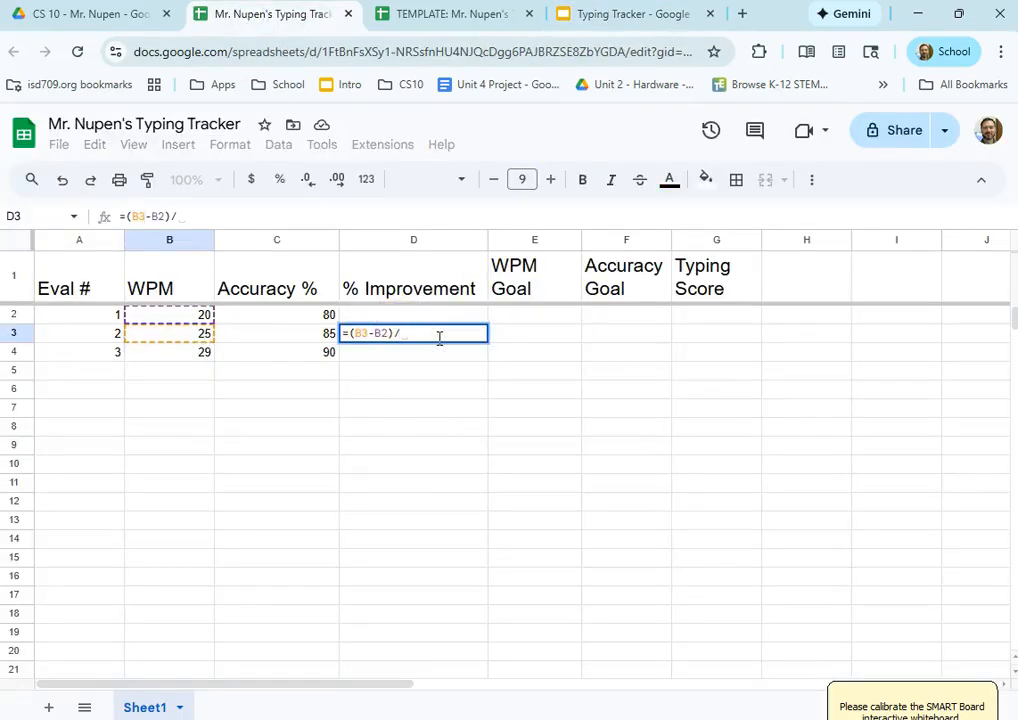
Recheck the Calculations slide, complete the D3 formula as =(B3-B2)/B2, and reject the suggested autofill for D4
{"action": "left_click", "coordinate": [568, 22]}
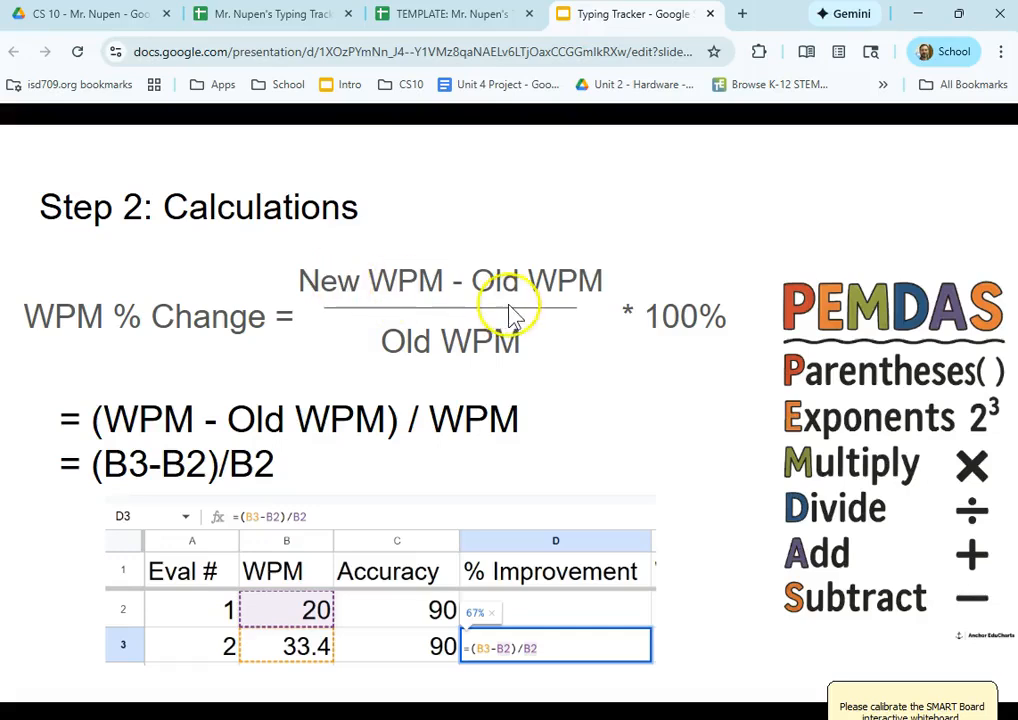
{"action": "left_click", "coordinate": [236, 24]}
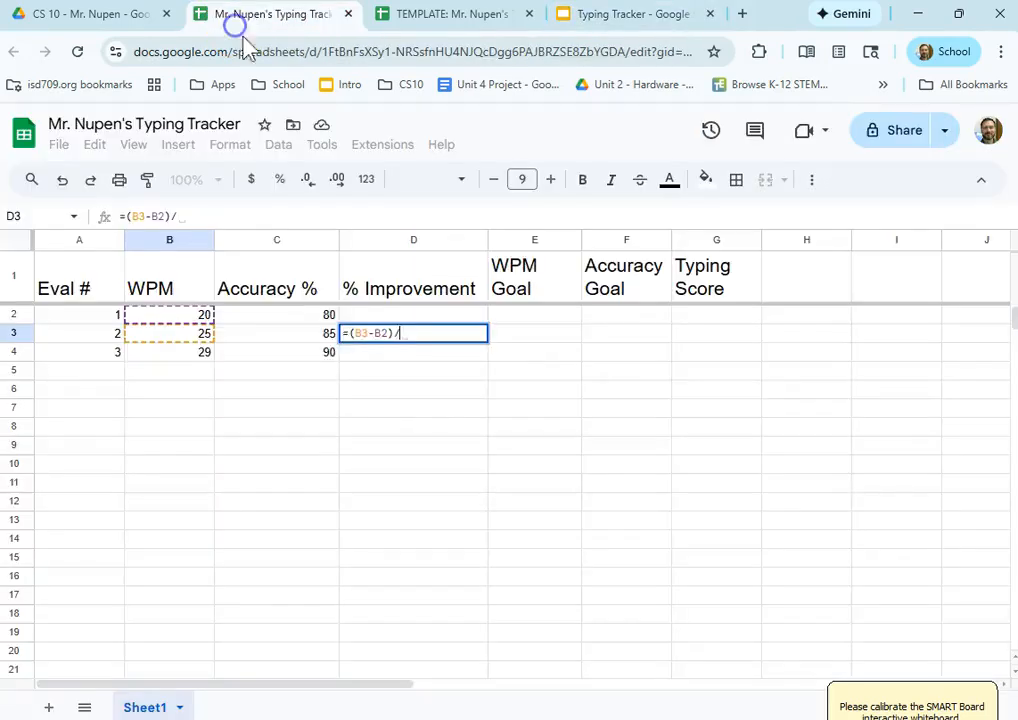
{"action": "left_click", "coordinate": [404, 328]}
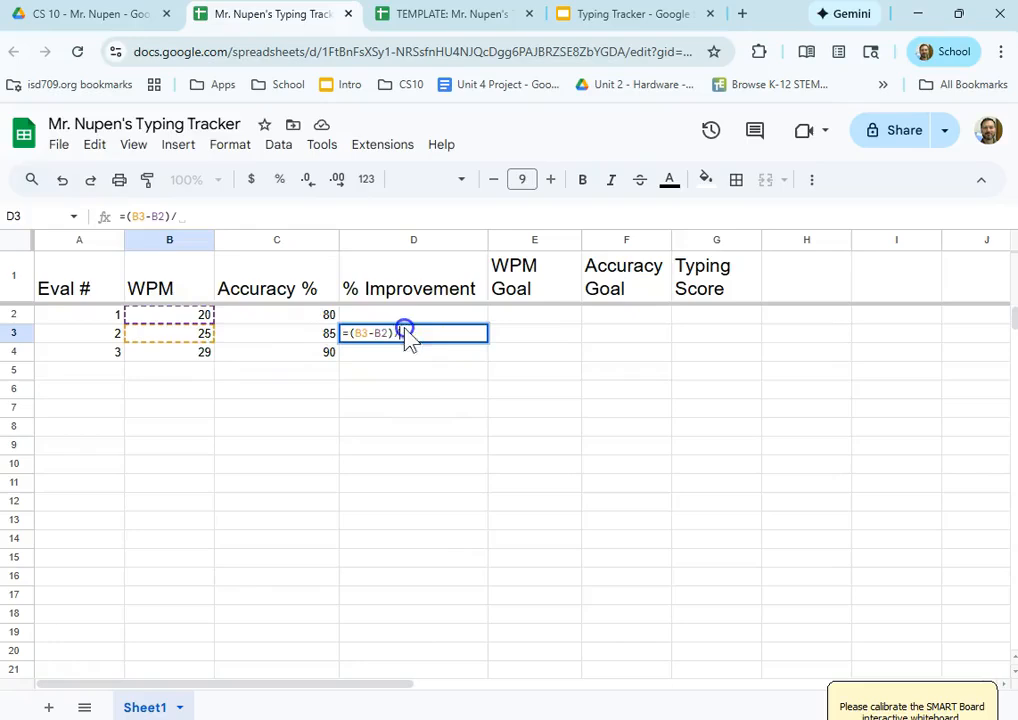
{"action": "left_click", "coordinate": [169, 316]}
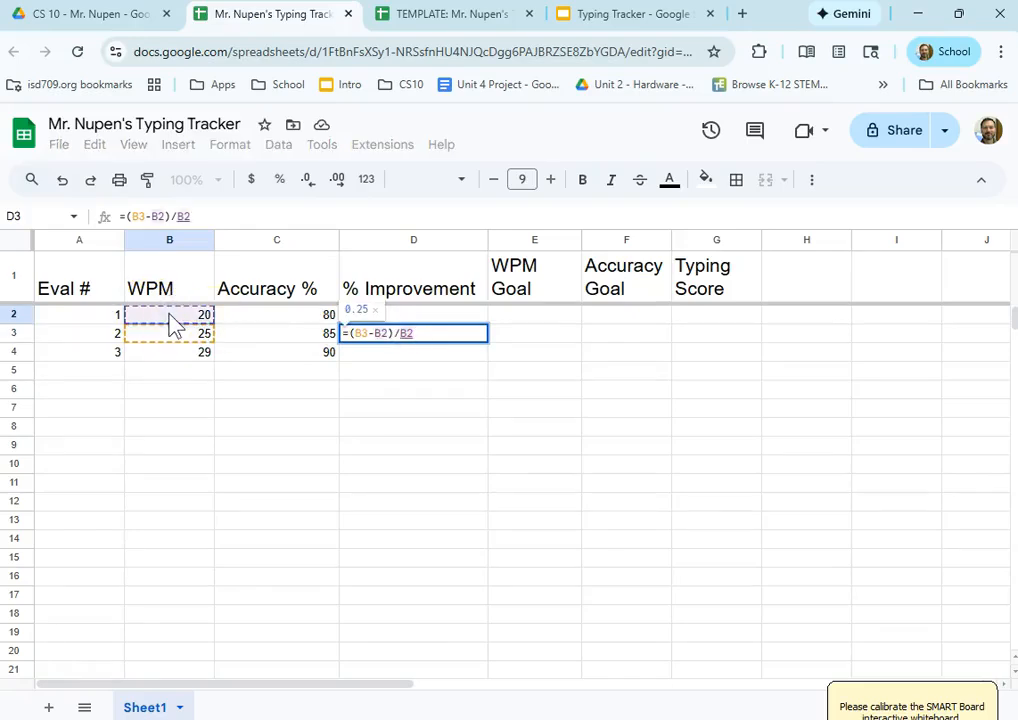
{"action": "key", "text": "Return"}
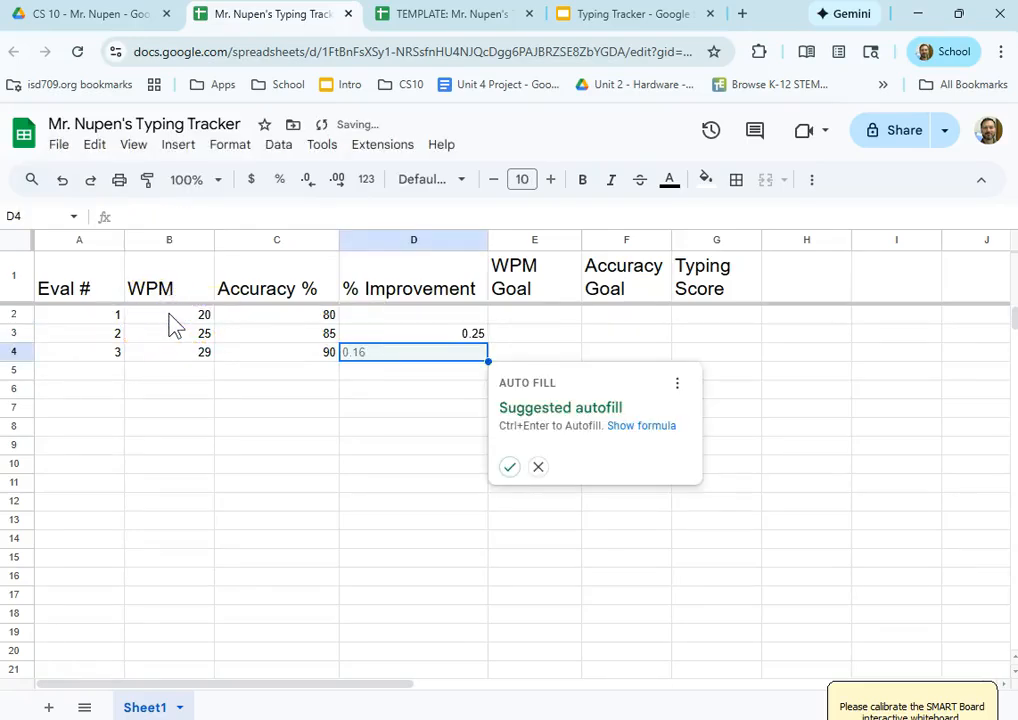
{"action": "left_click", "coordinate": [538, 467]}
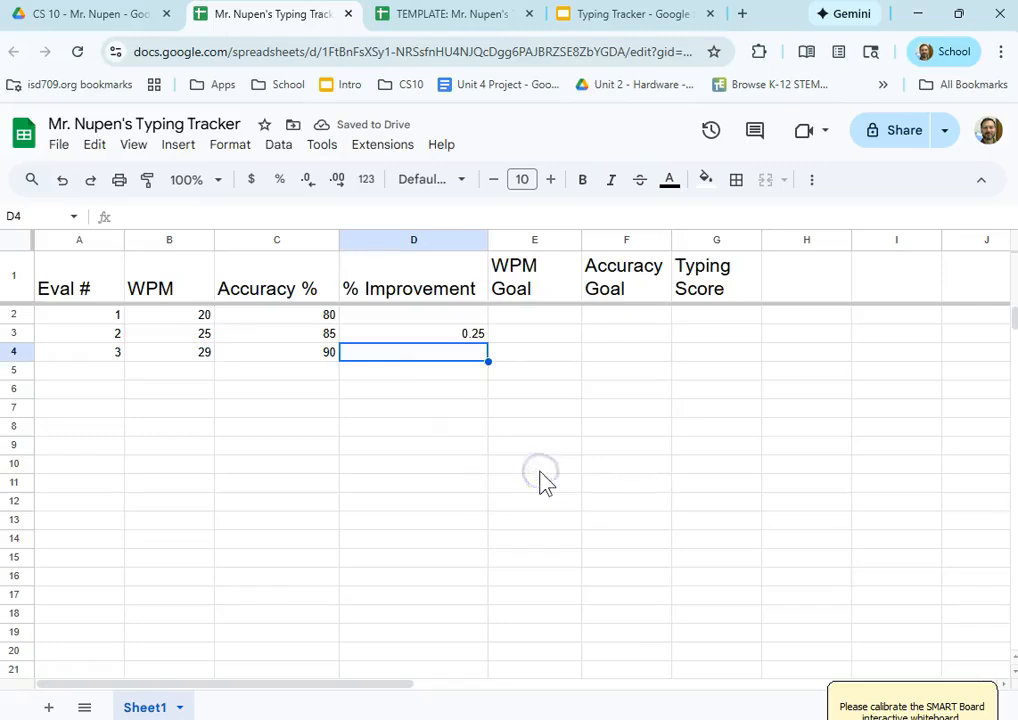
Format the % Improvement value in D3 as a percentage with no decimal places
{"action": "left_click", "coordinate": [466, 336]}
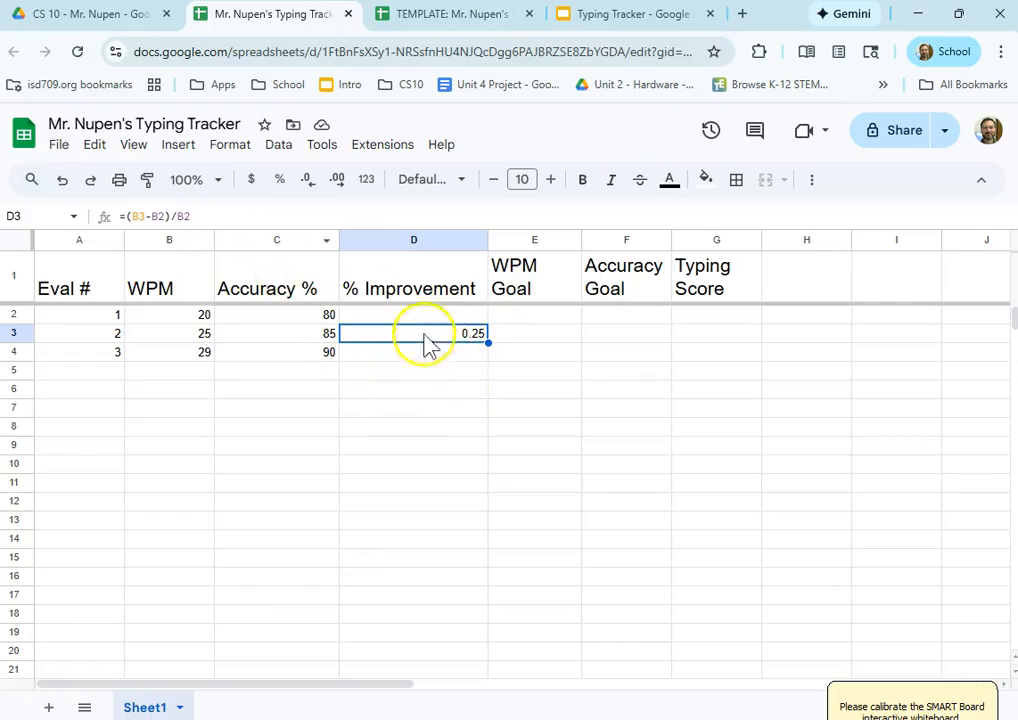
{"action": "left_click", "coordinate": [282, 184]}
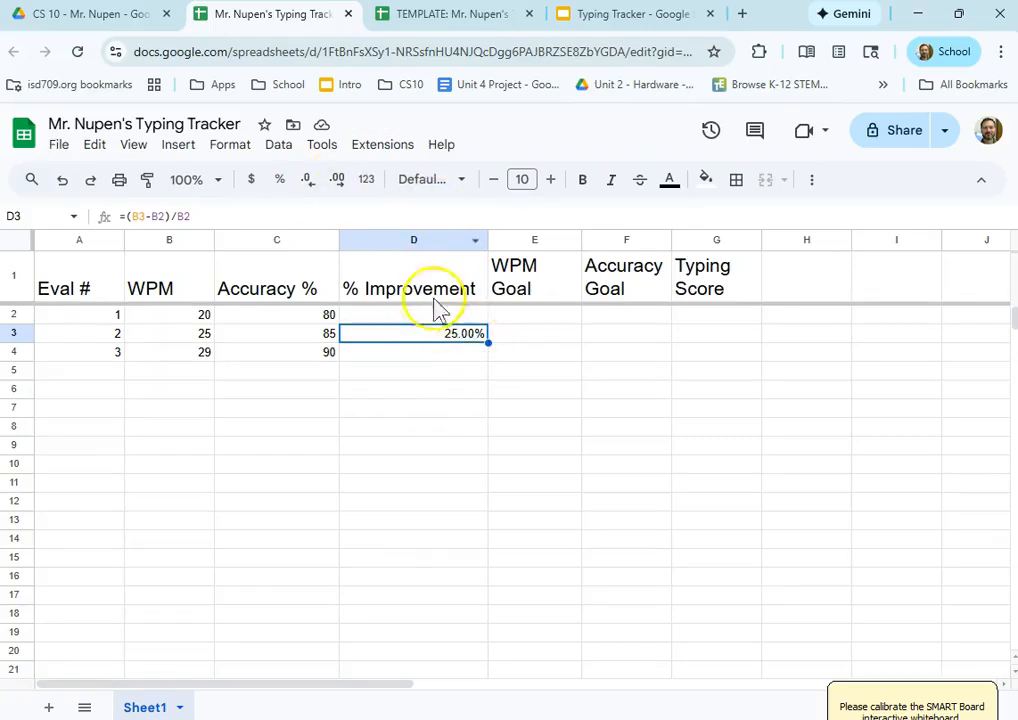
{"action": "left_click", "coordinate": [309, 180]}
{"action": "left_click", "coordinate": [309, 180]}
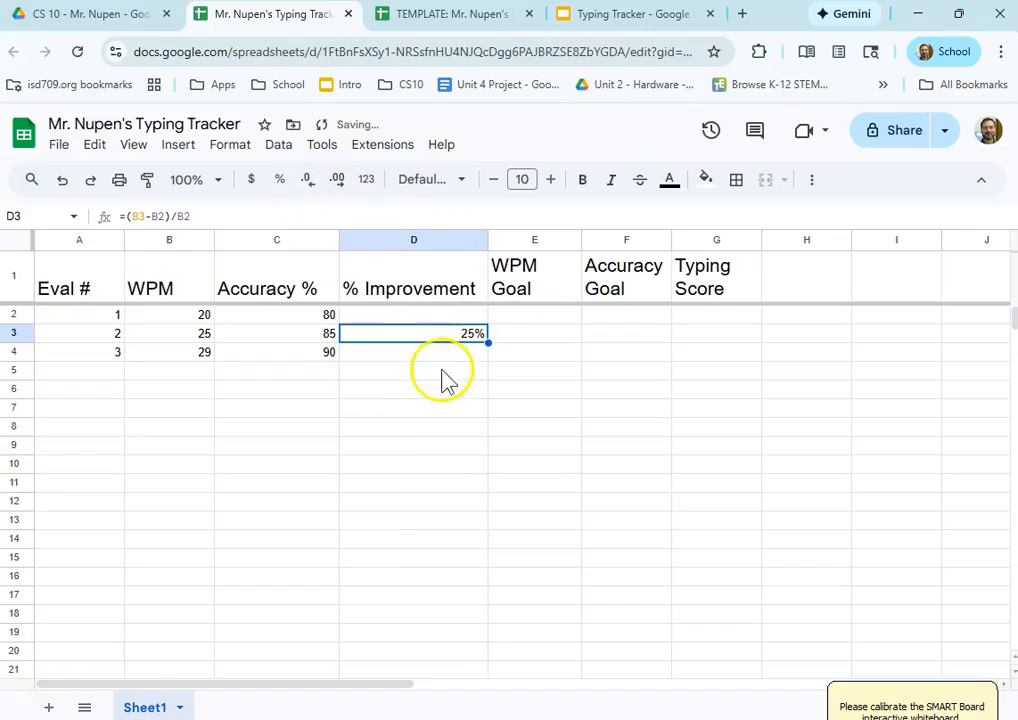
{"action": "left_click", "coordinate": [446, 357]}
{"action": "left_click", "coordinate": [452, 334]}
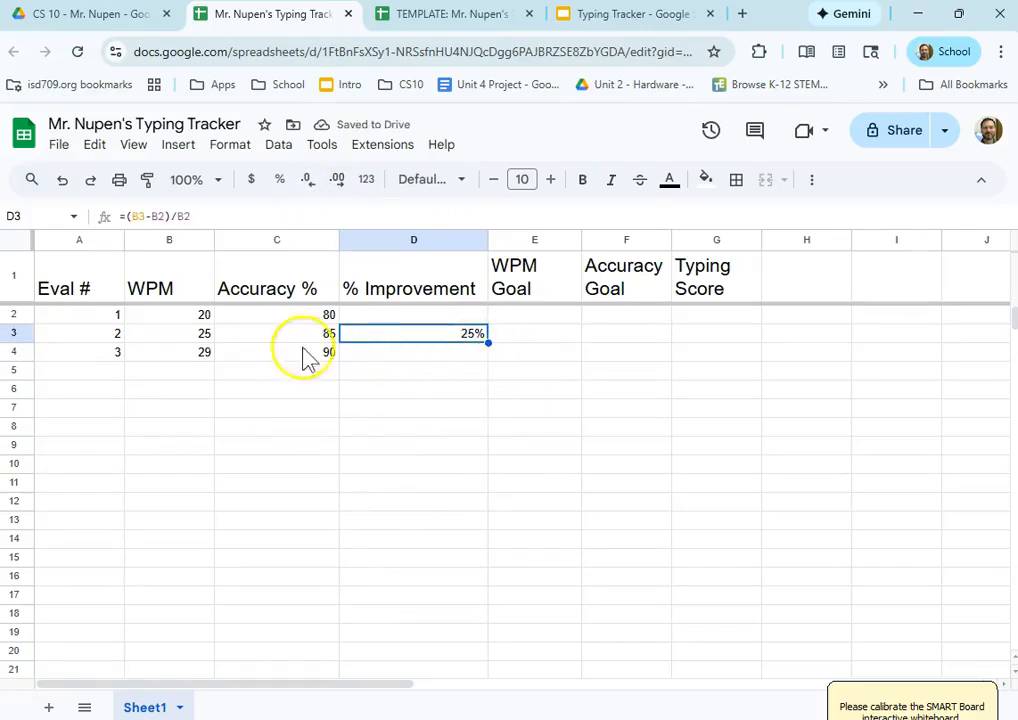
Review the D3 formula's references and test it by changing the WPM in B3 to 21 and back to 25
{"action": "double_click", "coordinate": [404, 336]}
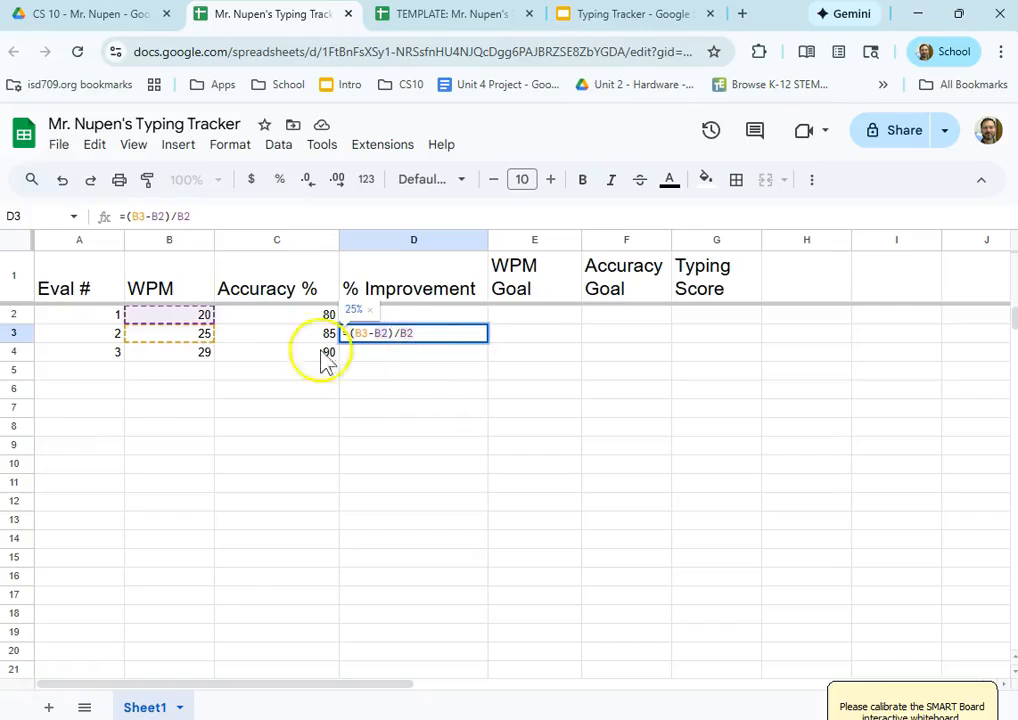
{"action": "left_click", "coordinate": [375, 404]}
{"action": "left_click", "coordinate": [154, 315]}
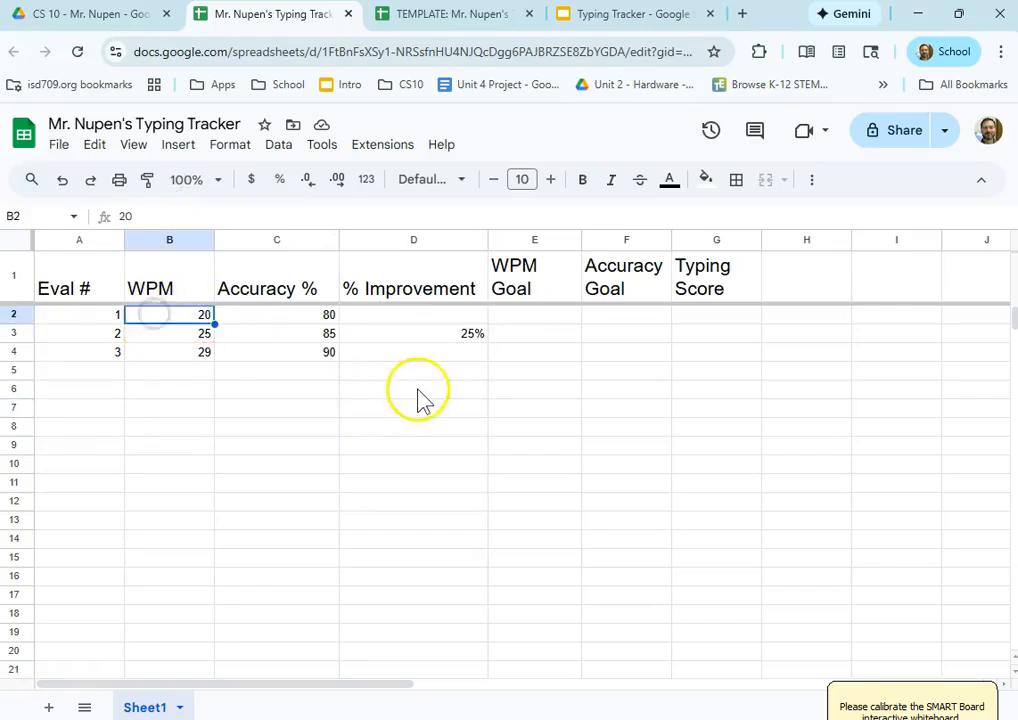
{"action": "key", "text": "Down"}
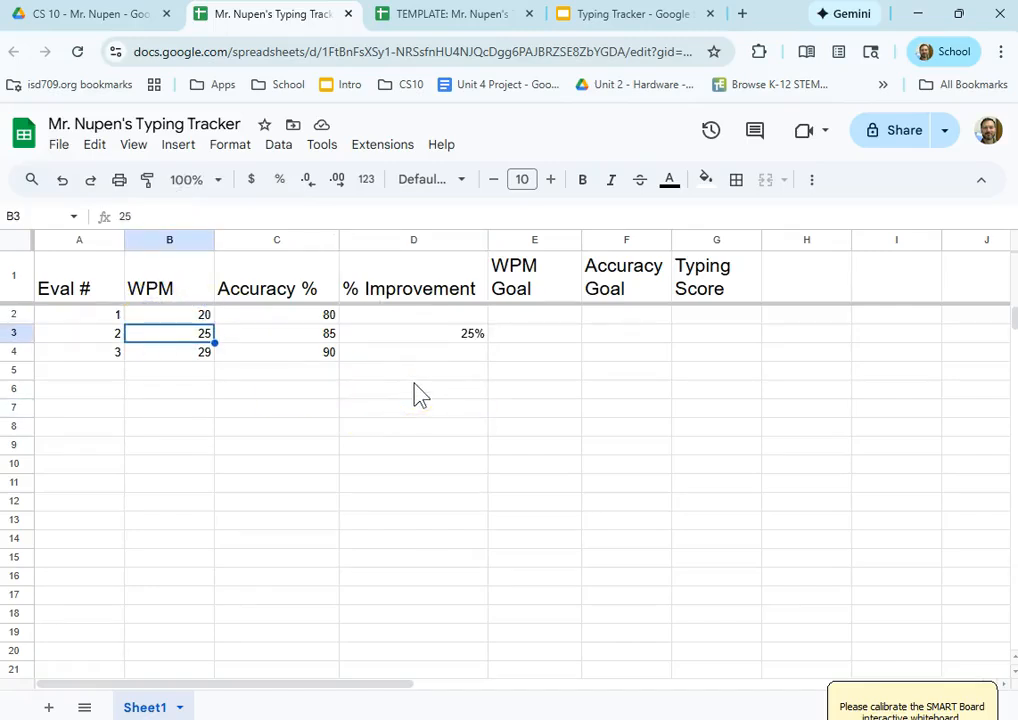
{"action": "type", "text": "21"}
{"action": "key", "text": "Return"}
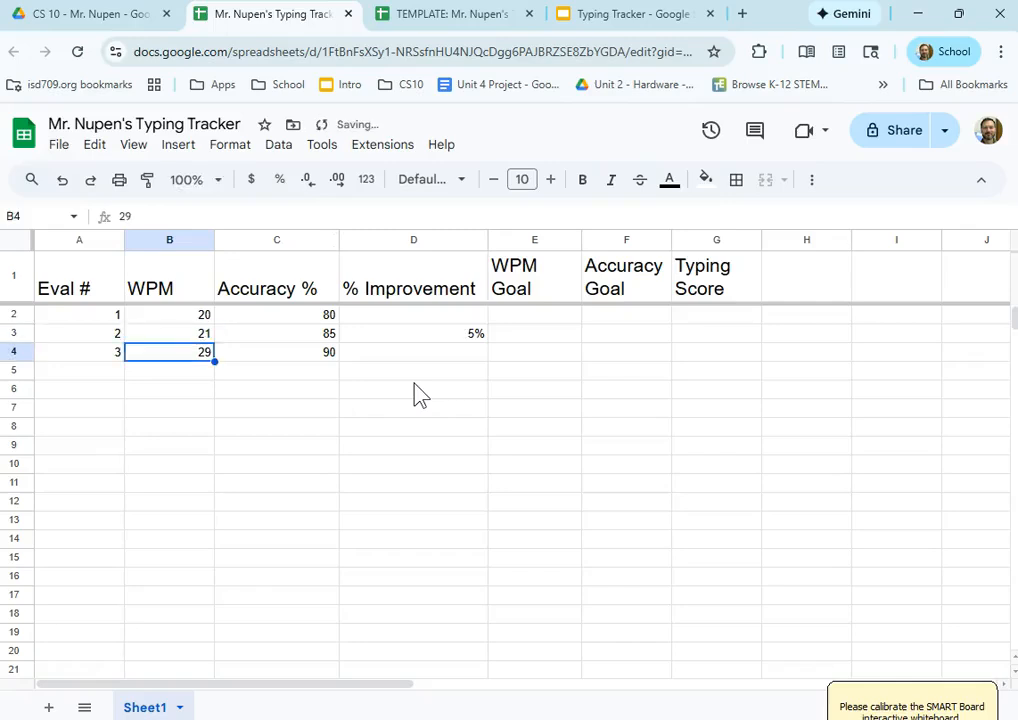
{"action": "left_click", "coordinate": [452, 335]}
{"action": "left_click", "coordinate": [195, 336]}
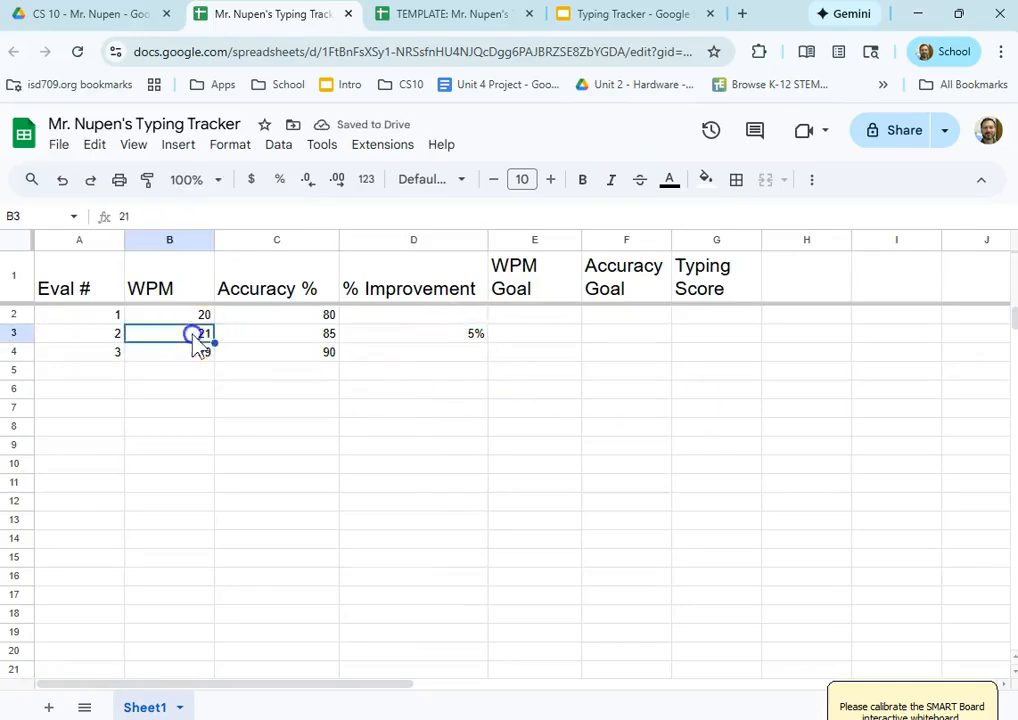
{"action": "type", "text": "2"}
{"action": "left_click", "coordinate": [348, 432]}
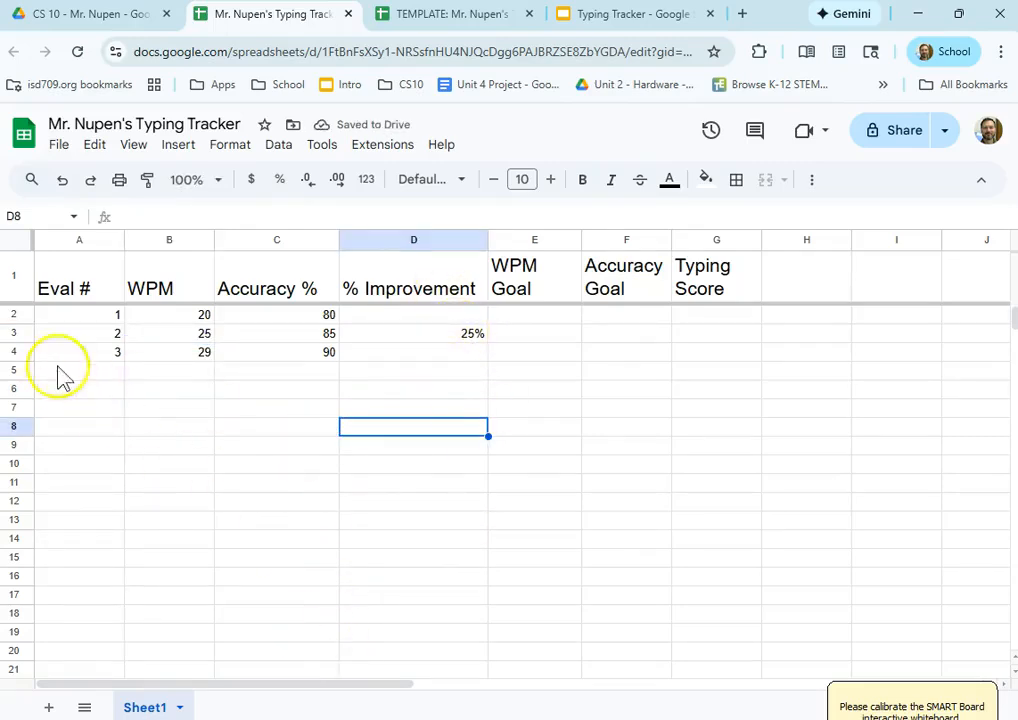
Fill the % Improvement formula from D3 down to D16, rejecting the suggested formula with absolute references
{"action": "left_click", "coordinate": [442, 335]}
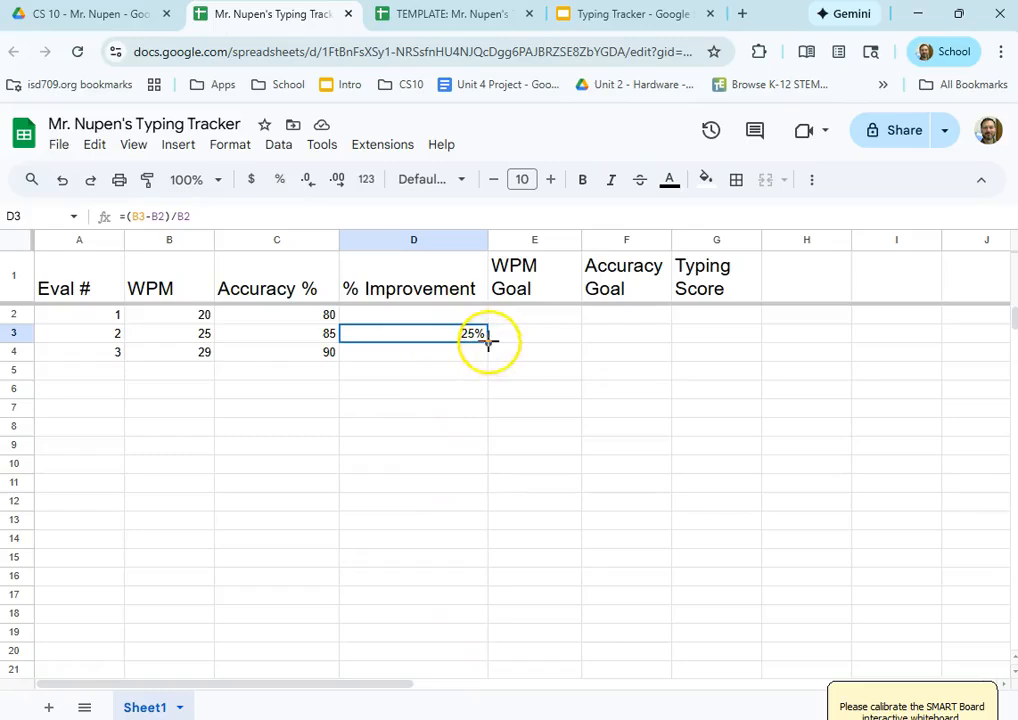
{"action": "left_click_drag", "start_coordinate": [487, 348], "coordinate": [461, 590]}
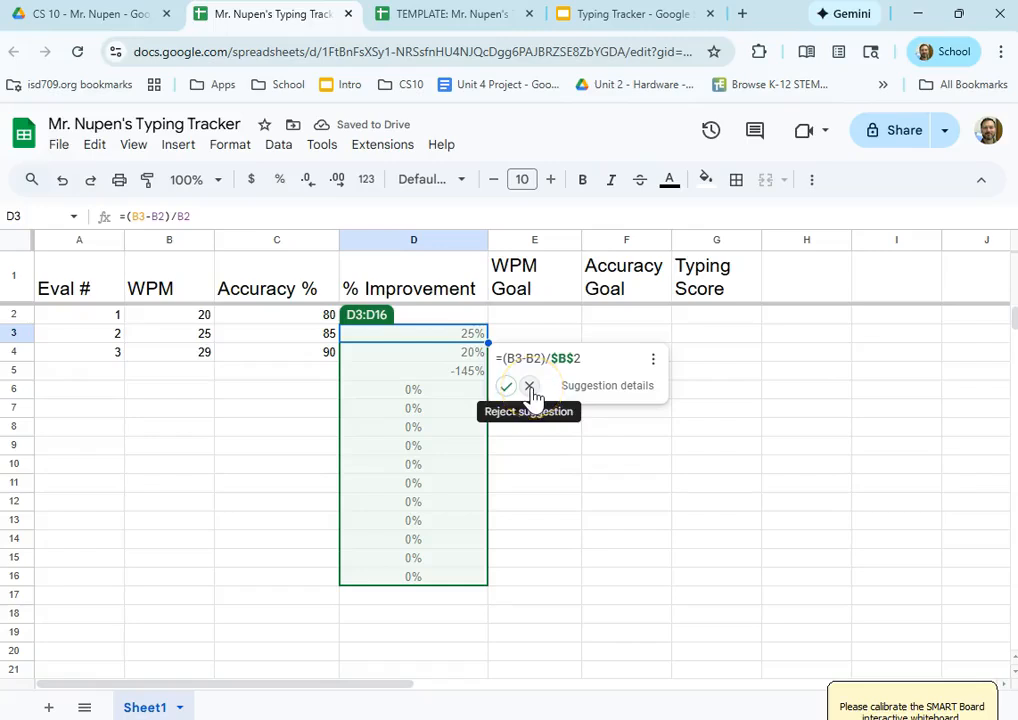
{"action": "left_click", "coordinate": [531, 389]}
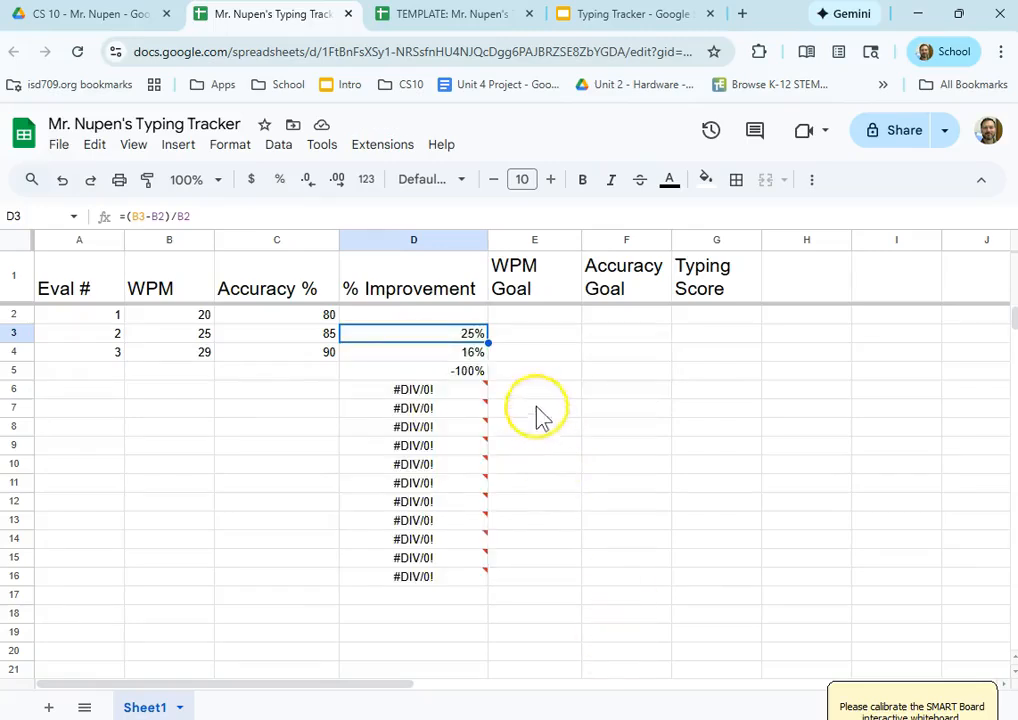
{"action": "left_click", "coordinate": [537, 411]}
Examine the copied formulas in D6, D3 and D4, and check the Graph slide and the template's goal columns
{"action": "mouse_move", "coordinate": [428, 398]}
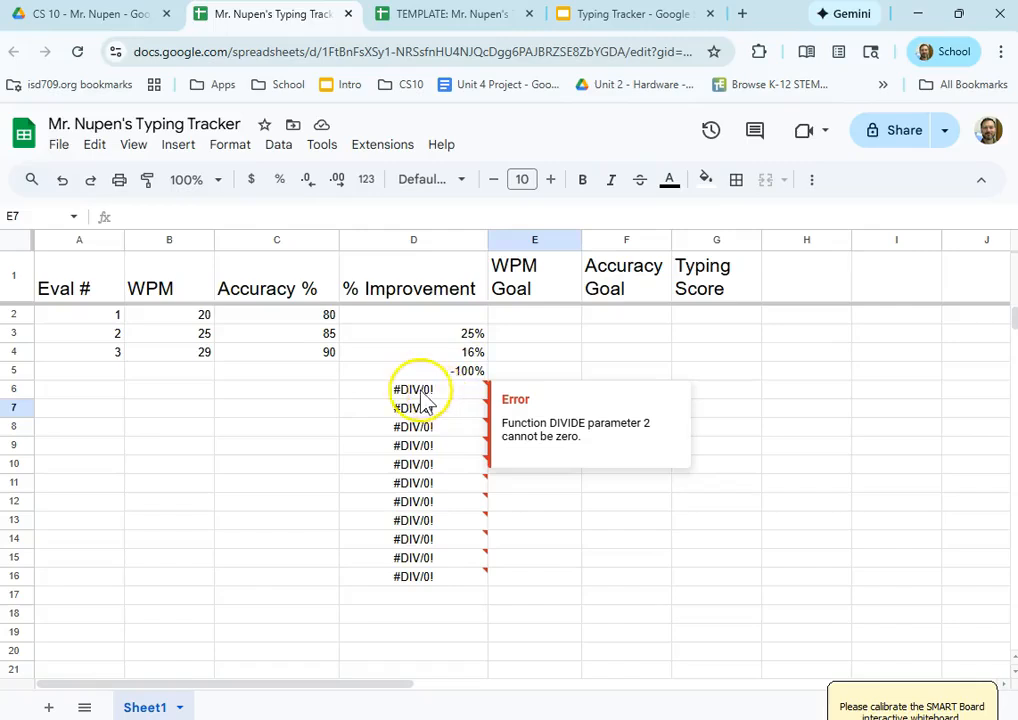
{"action": "double_click", "coordinate": [423, 392]}
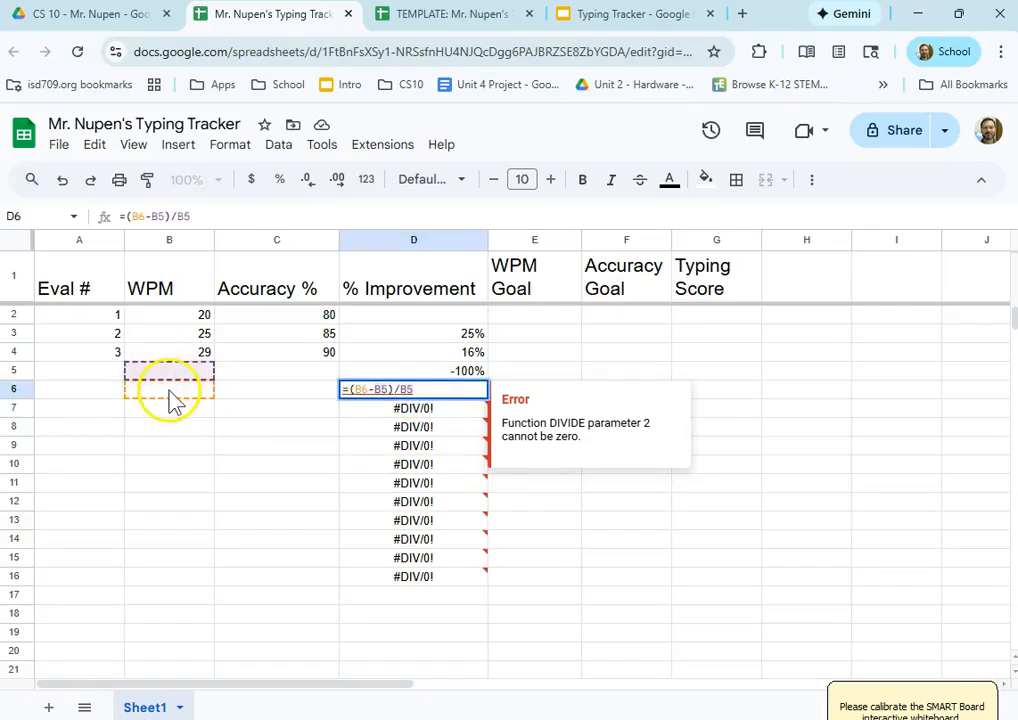
{"action": "left_click", "coordinate": [227, 425]}
{"action": "left_click", "coordinate": [460, 338]}
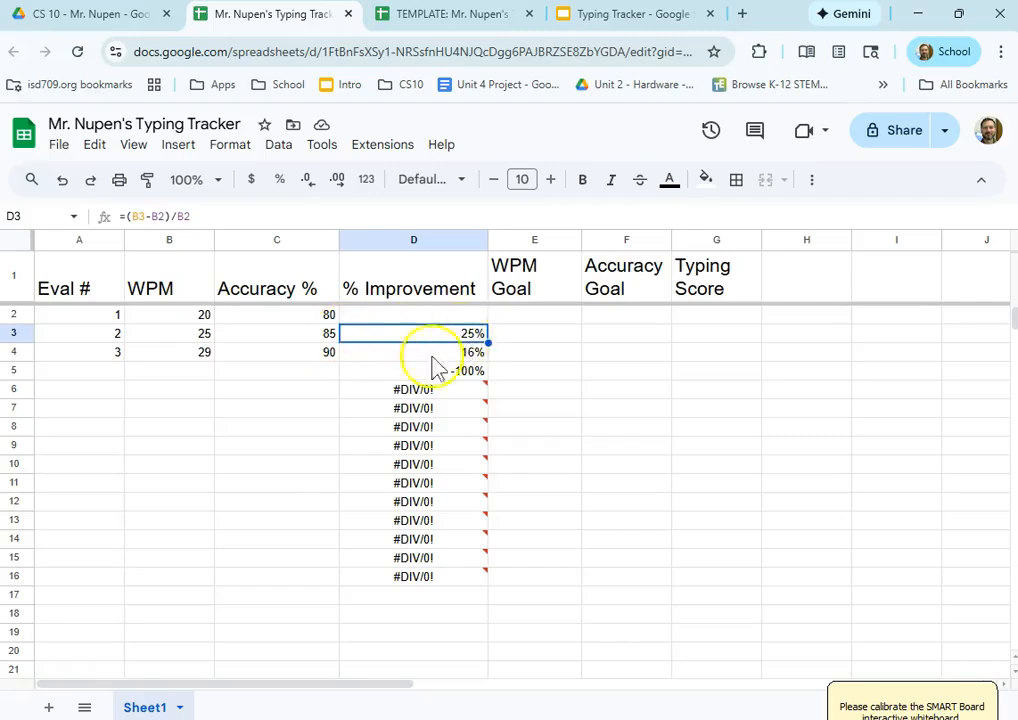
{"action": "left_click", "coordinate": [425, 356]}
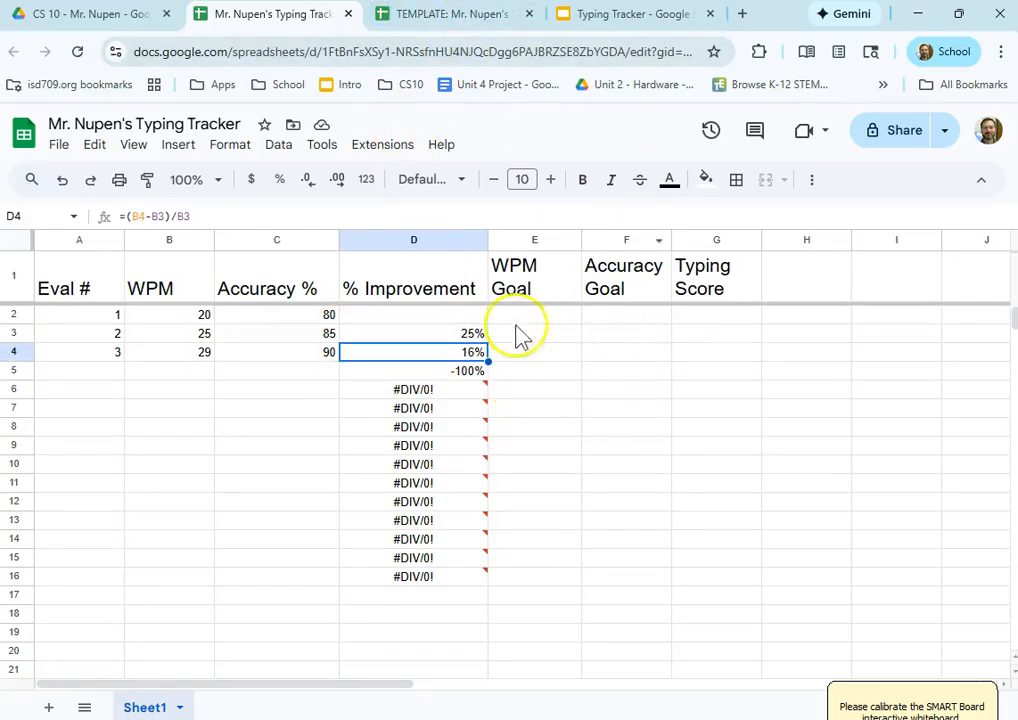
{"action": "left_click", "coordinate": [640, 14]}
{"action": "left_click", "coordinate": [818, 180]}
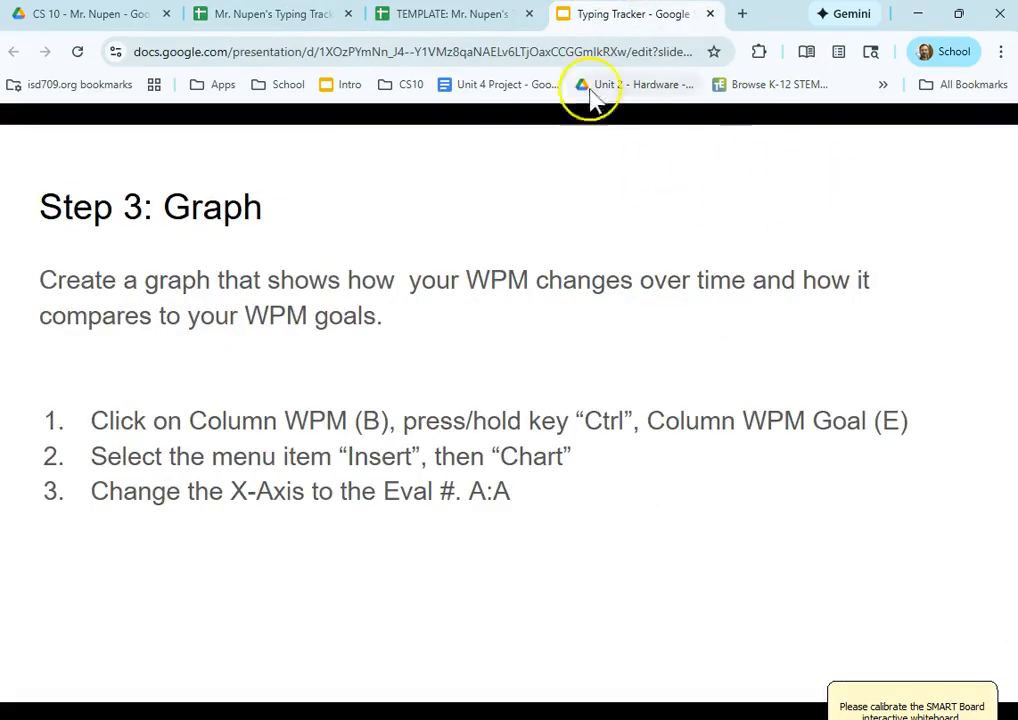
{"action": "left_click", "coordinate": [462, 14]}
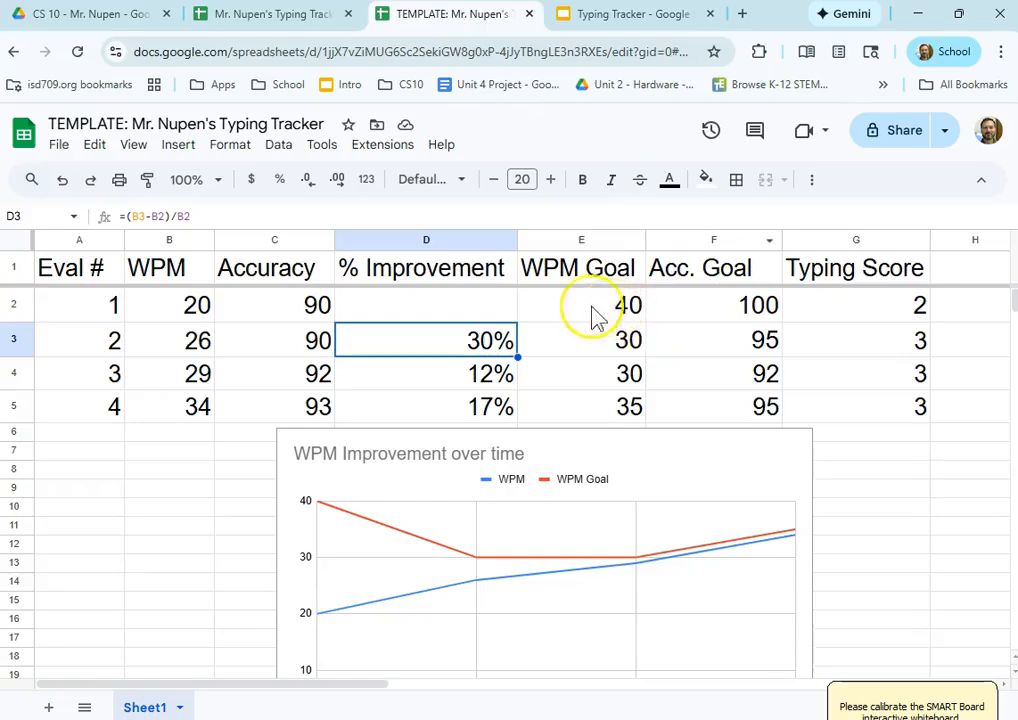
{"action": "left_click", "coordinate": [305, 25]}
Enter a WPM goal of 50, an accuracy goal of 100 and a typing score of 5 in row 2
{"action": "left_click", "coordinate": [527, 315]}
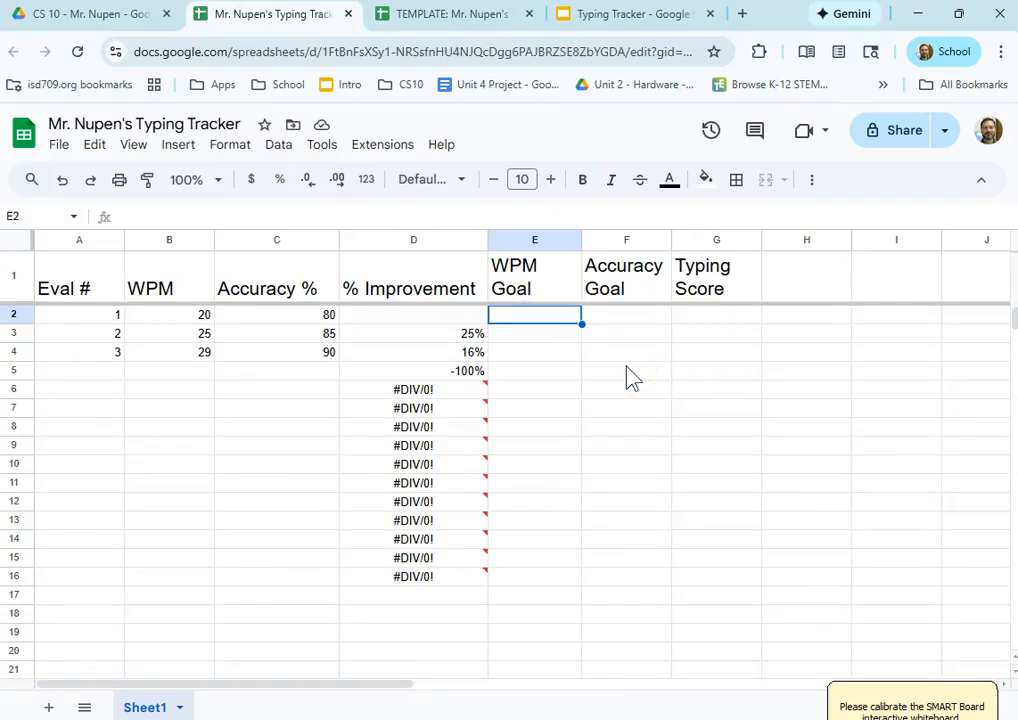
{"action": "type", "text": "40"}
{"action": "key", "text": "BackSpace"}
{"action": "key", "text": "BackSpace"}
{"action": "type", "text": "50"}
{"action": "key", "text": "Tab"}
{"action": "type", "text": "100"}
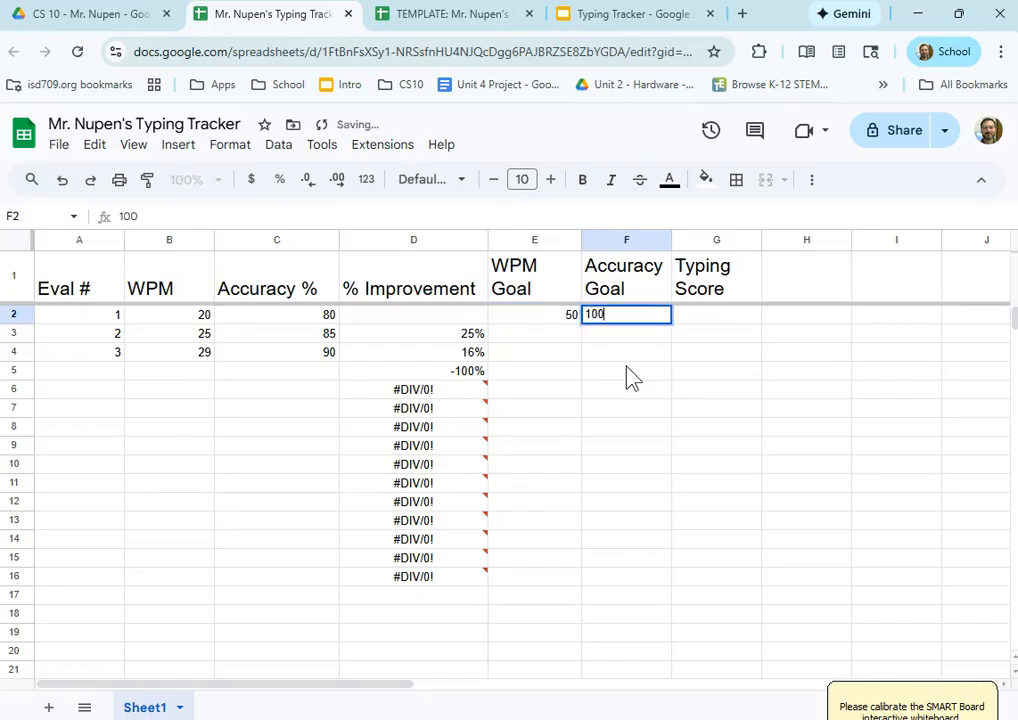
{"action": "key", "text": "Tab"}
{"action": "type", "text": "5"}
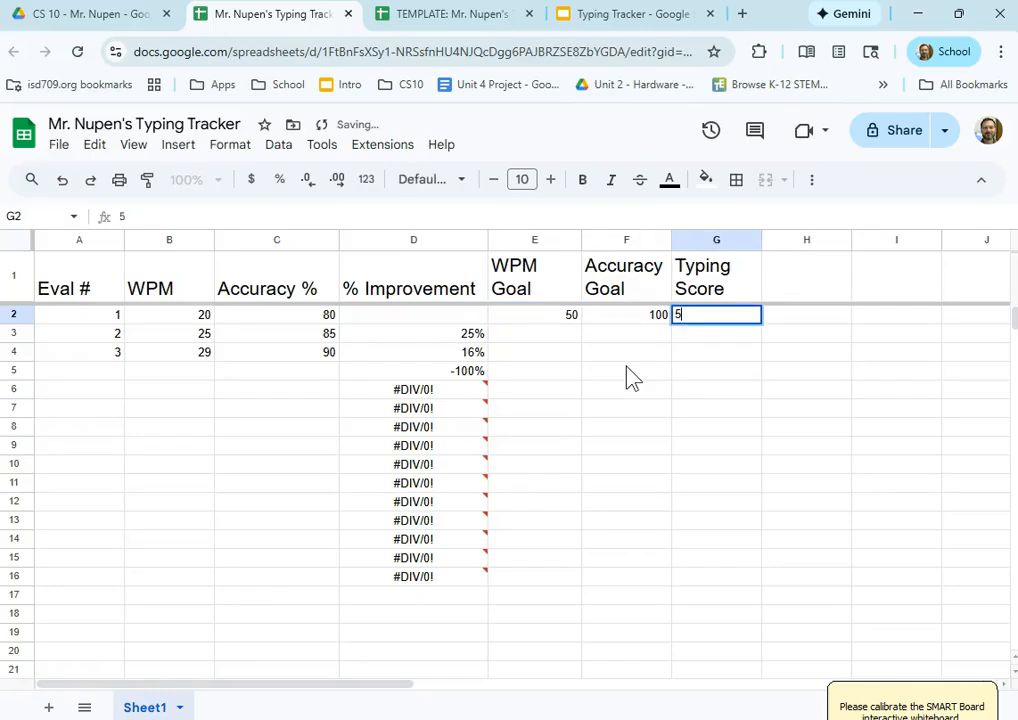
{"action": "key", "text": "Return"}
Enter the WPM and accuracy goals: 30 and 90 in row 3, 35 and 90 in row 4
{"action": "key", "text": "Left"}
{"action": "key", "text": "Left"}
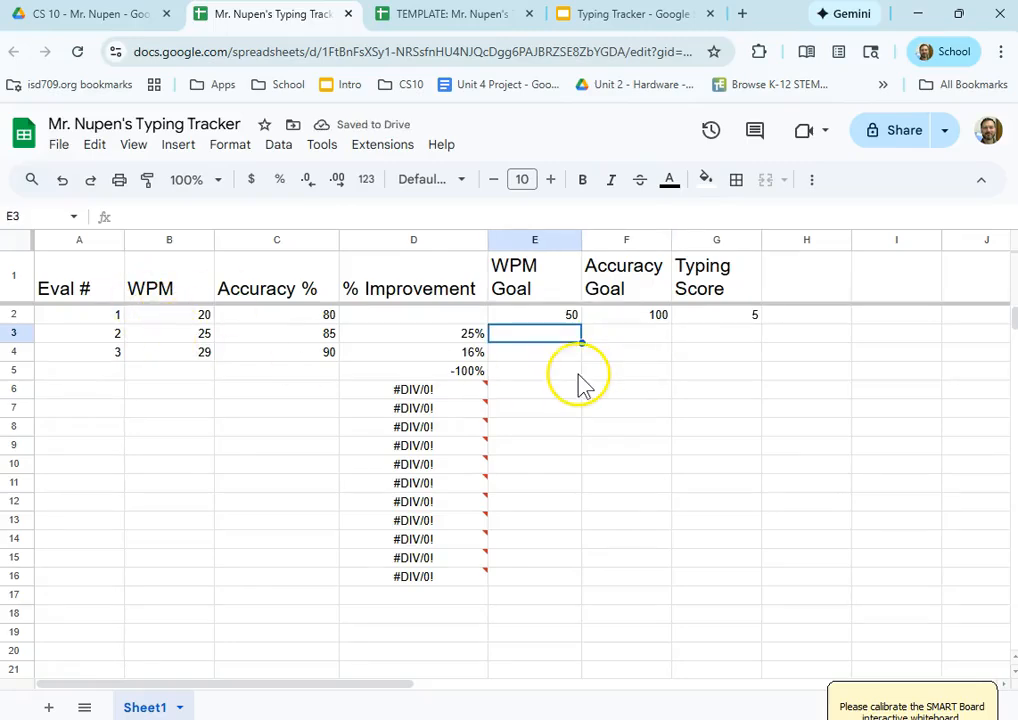
{"action": "type", "text": "30"}
{"action": "key", "text": "Tab"}
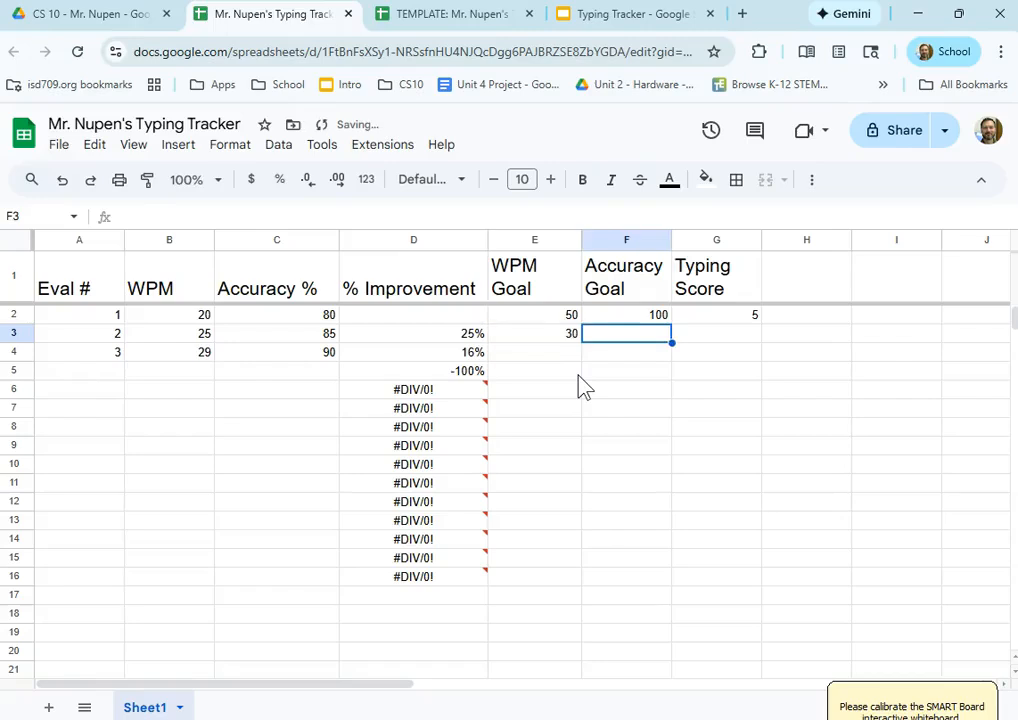
{"action": "type", "text": "9"}
{"action": "type", "text": "0"}
{"action": "key", "text": "Return"}
{"action": "key", "text": "Left"}
{"action": "type", "text": "35"}
{"action": "key", "text": "Tab"}
{"action": "type", "text": "90"}
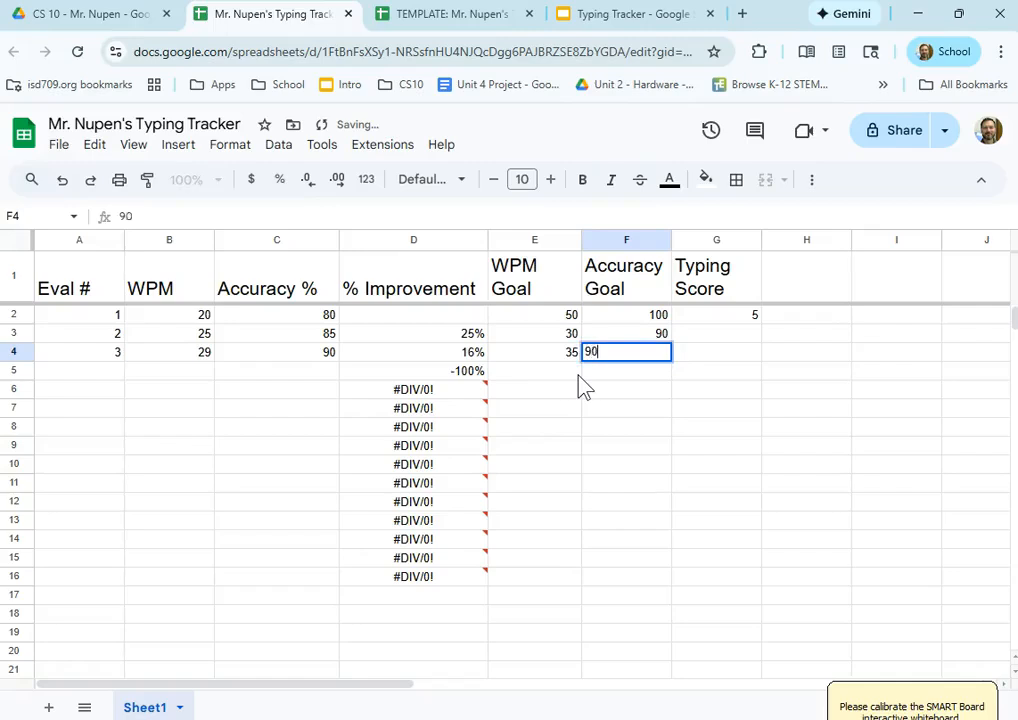
{"action": "key", "text": "Tab"}
Enter a typing score of 2 in both G3 and G4
{"action": "key", "text": "Up"}
{"action": "type", "text": "2"}
{"action": "key", "text": "Return"}
{"action": "type", "text": "2"}
{"action": "key", "text": "Return"}
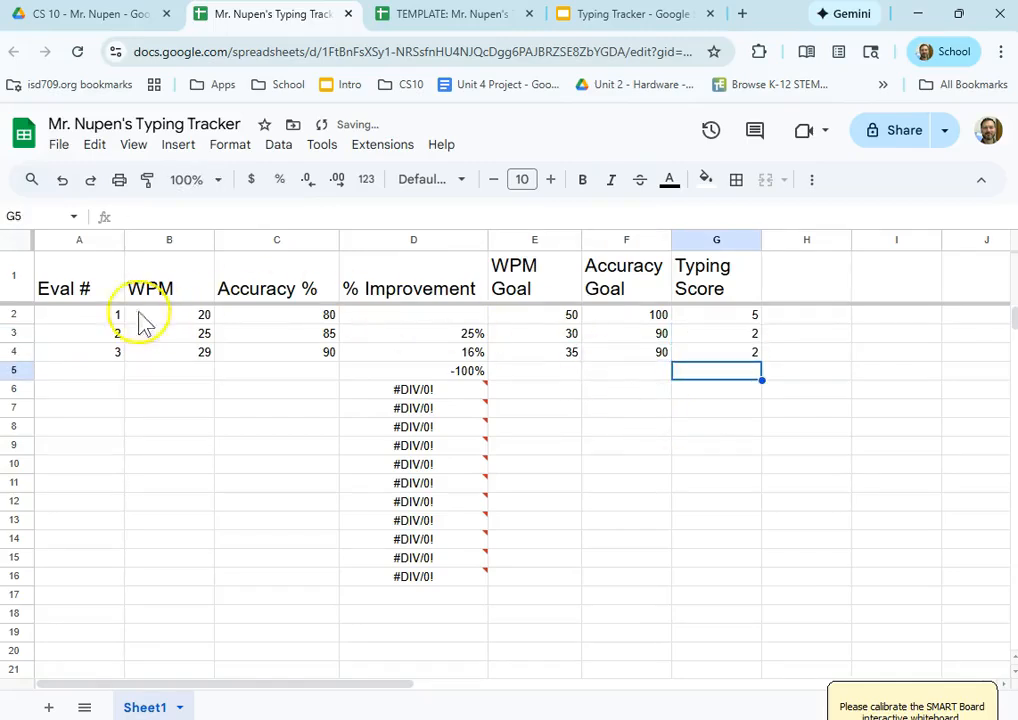